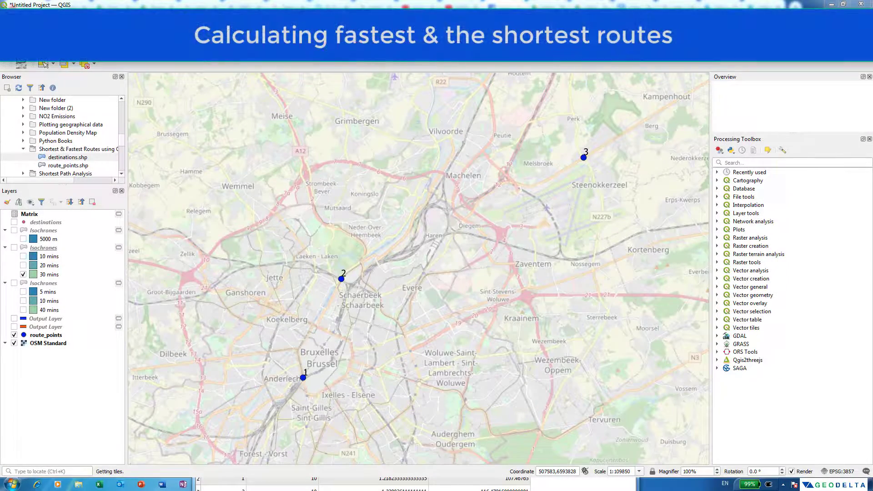
Show and hide the two route output layers and the isochrones layer with its 10, 20 and 30 mins classes.
{"action": "left_click", "coordinate": [14, 327]}
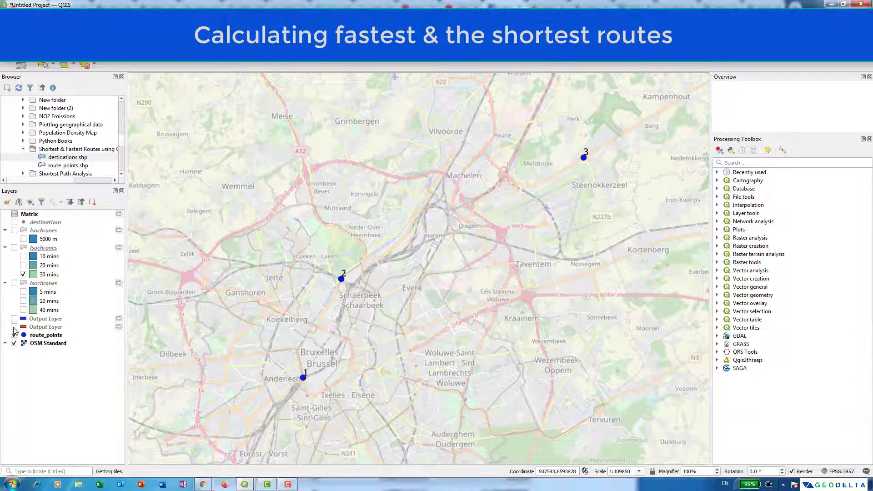
{"action": "left_click", "coordinate": [14, 318]}
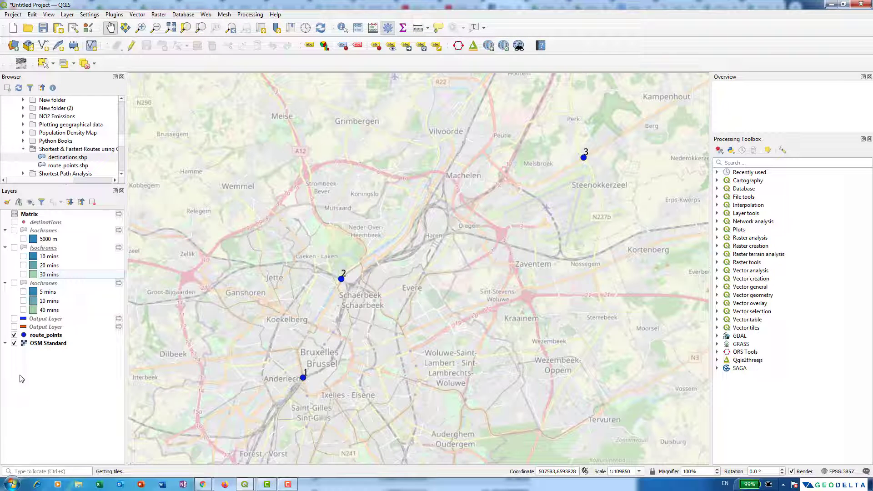
{"action": "left_click", "coordinate": [14, 248]}
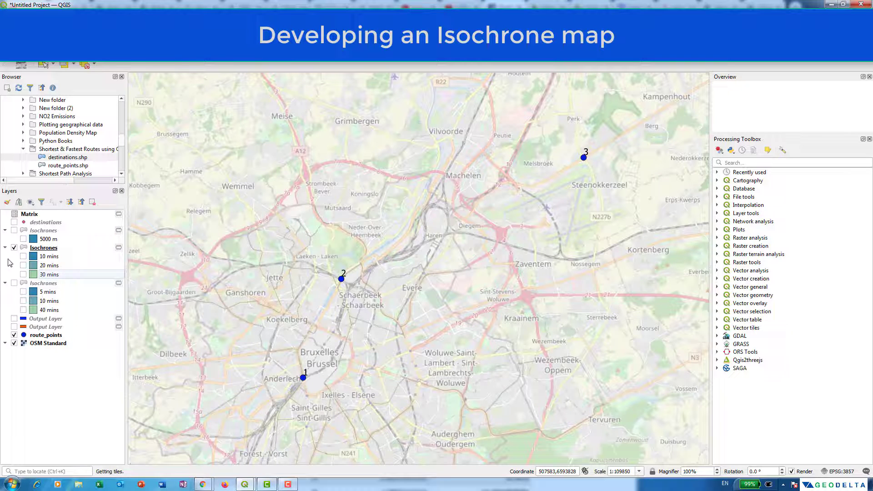
{"action": "left_click", "coordinate": [24, 256]}
{"action": "left_click", "coordinate": [23, 266]}
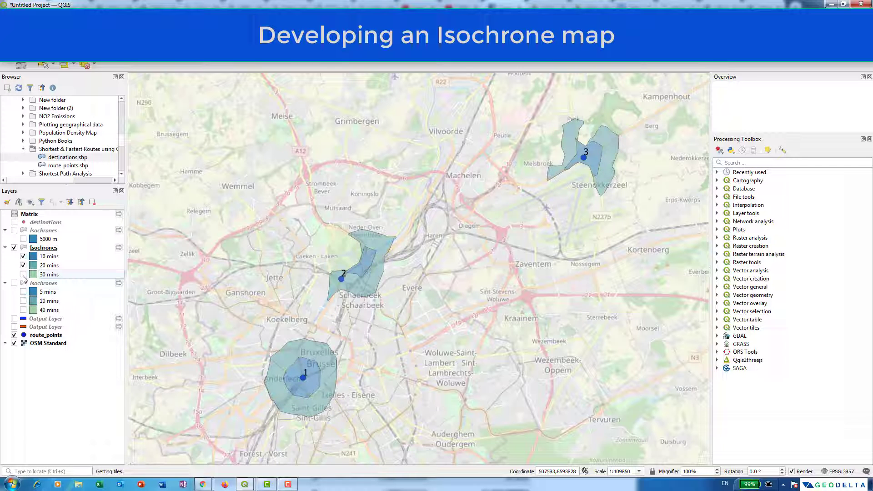
{"action": "left_click", "coordinate": [23, 274]}
{"action": "left_click", "coordinate": [23, 275], "text": "ctrl"}
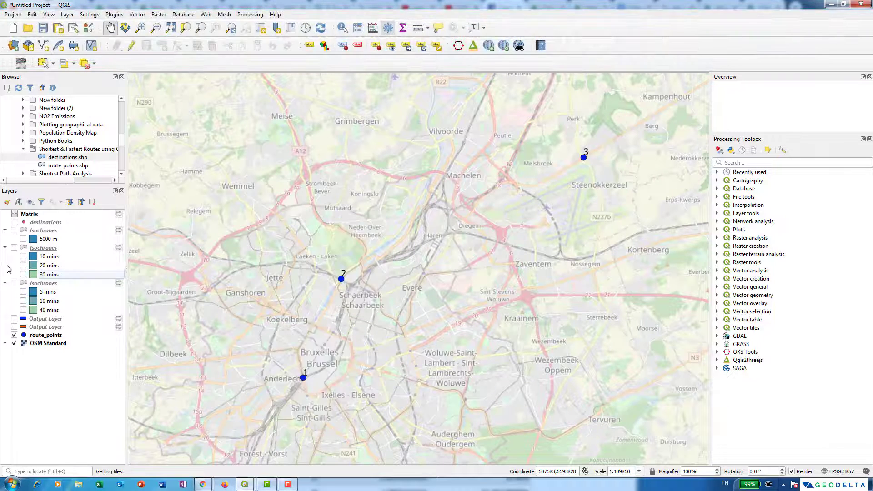
Display the destinations layer and open the Matrix layer's attribute table.
{"action": "left_click", "coordinate": [14, 222]}
{"action": "scroll", "coordinate": [230, 293], "scroll_direction": "down", "scroll_amount": 3}
{"action": "key", "text": "F6"}
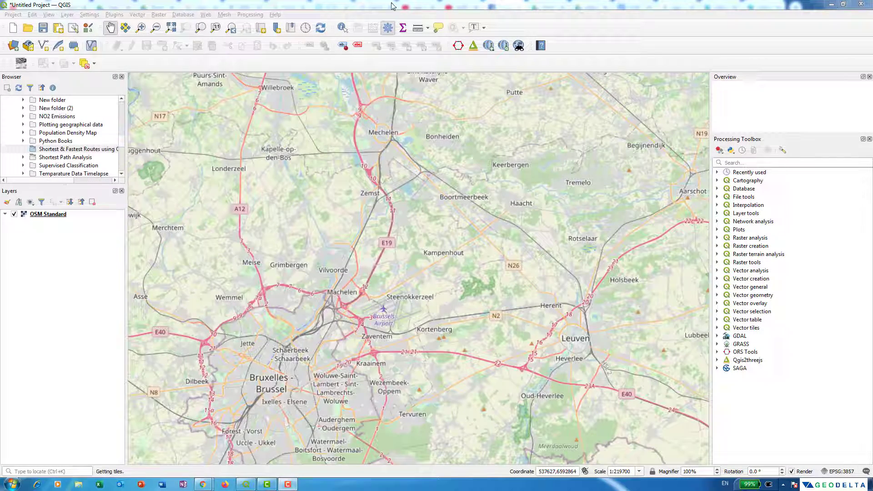
Open ORS Tools, review its advanced directions settings and return to the batch jobs.
{"action": "left_click", "coordinate": [210, 16]}
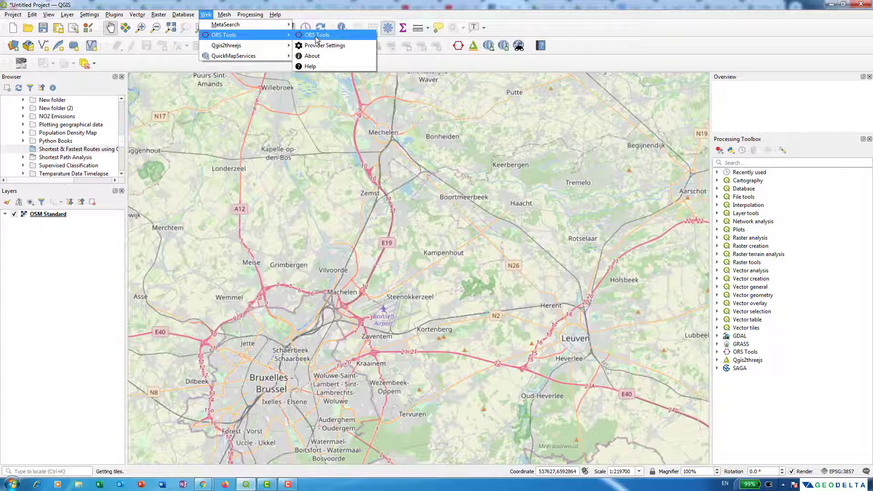
{"action": "left_click", "coordinate": [314, 36]}
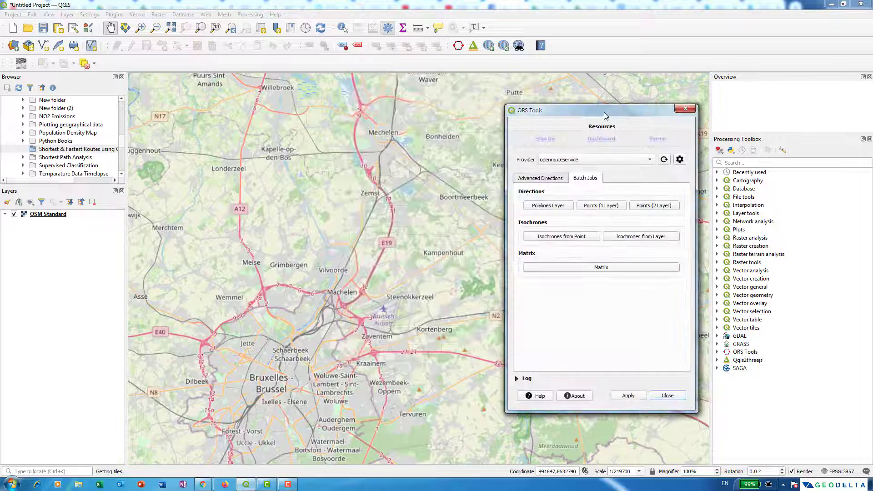
{"action": "left_click", "coordinate": [122, 14]}
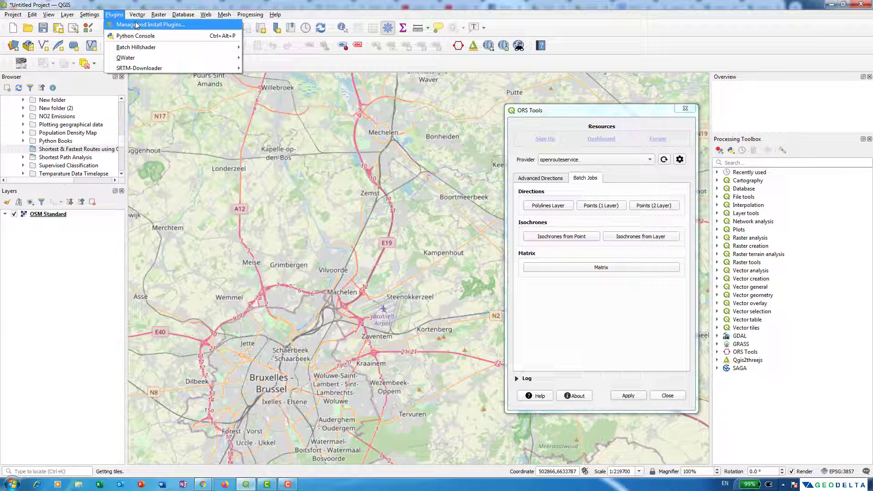
{"action": "left_click", "coordinate": [546, 106]}
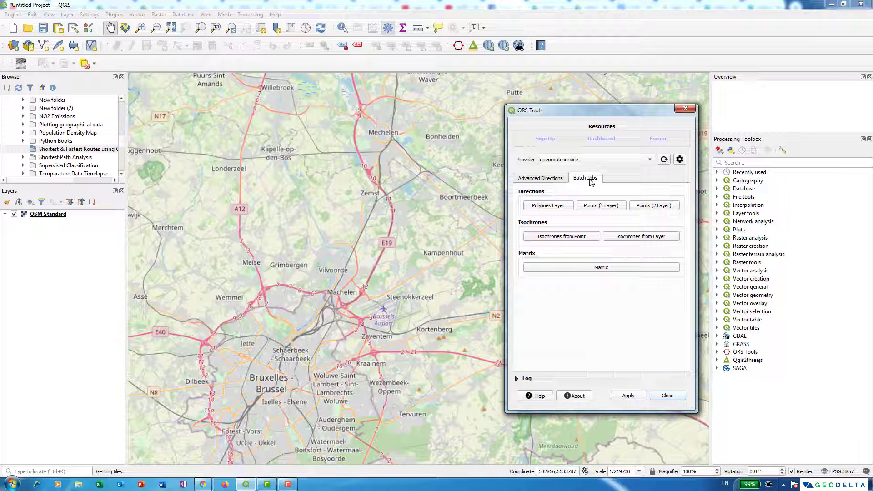
{"action": "left_click", "coordinate": [548, 181]}
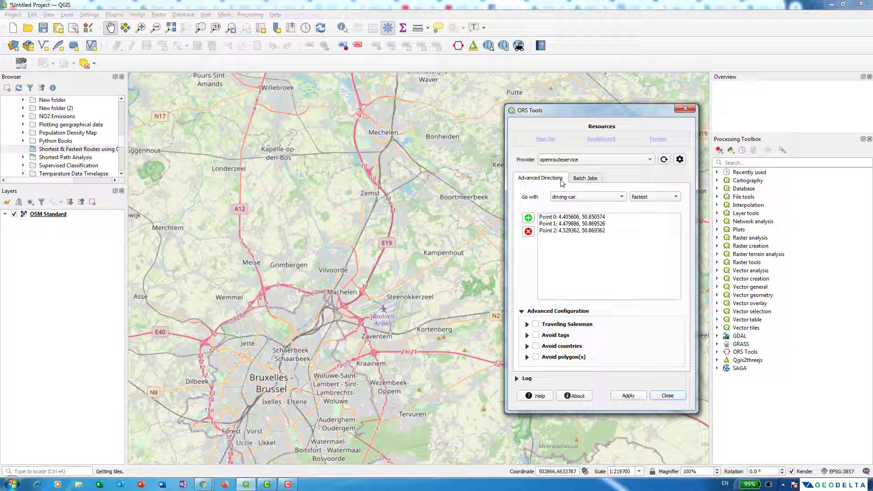
{"action": "left_click", "coordinate": [592, 179]}
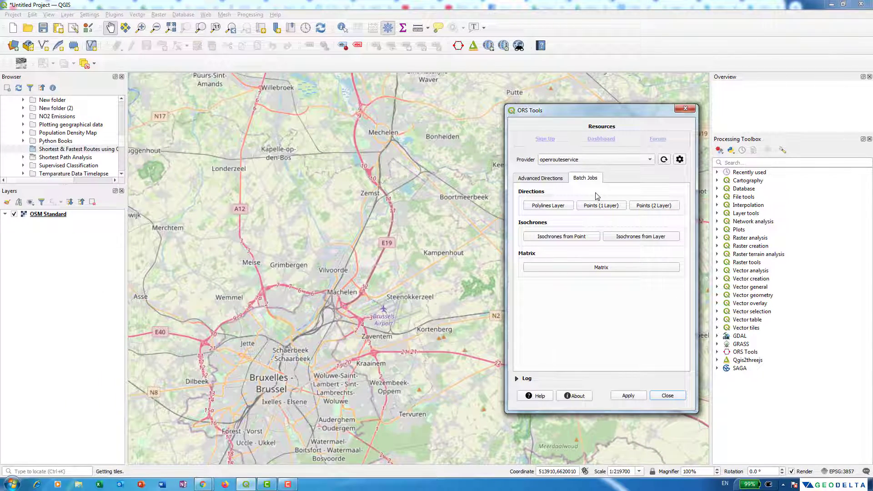
Open the Directions From Points 1 Layer tool and examine the travel preference options.
{"action": "left_click", "coordinate": [601, 208]}
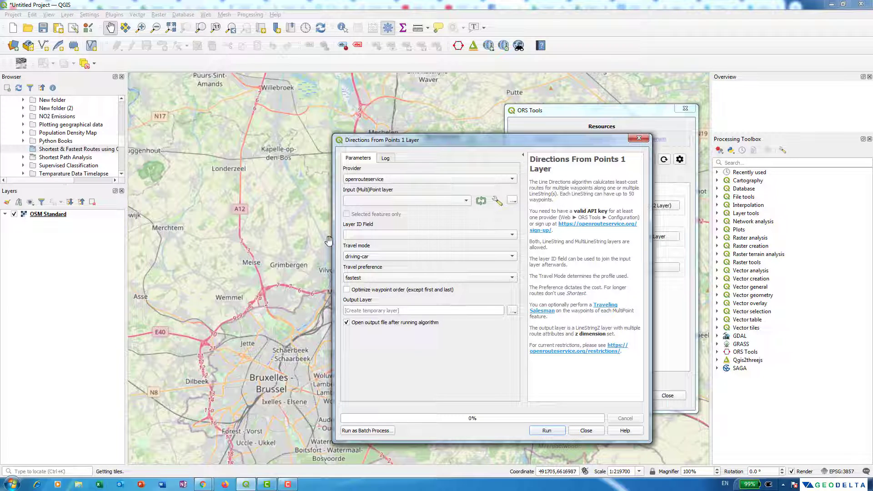
{"action": "left_click", "coordinate": [360, 279]}
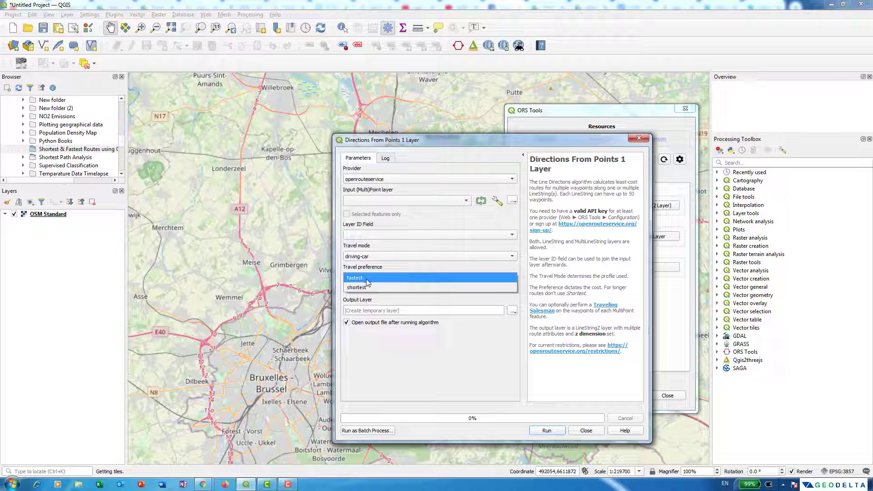
{"action": "left_click", "coordinate": [368, 278]}
{"action": "left_click", "coordinate": [375, 278]}
{"action": "left_click", "coordinate": [387, 277]}
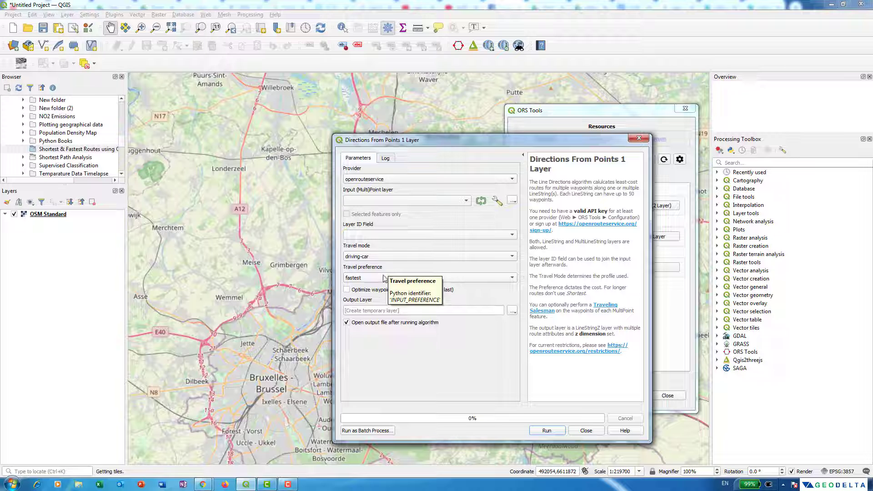
{"action": "left_click", "coordinate": [381, 278]}
{"action": "left_click", "coordinate": [382, 278]}
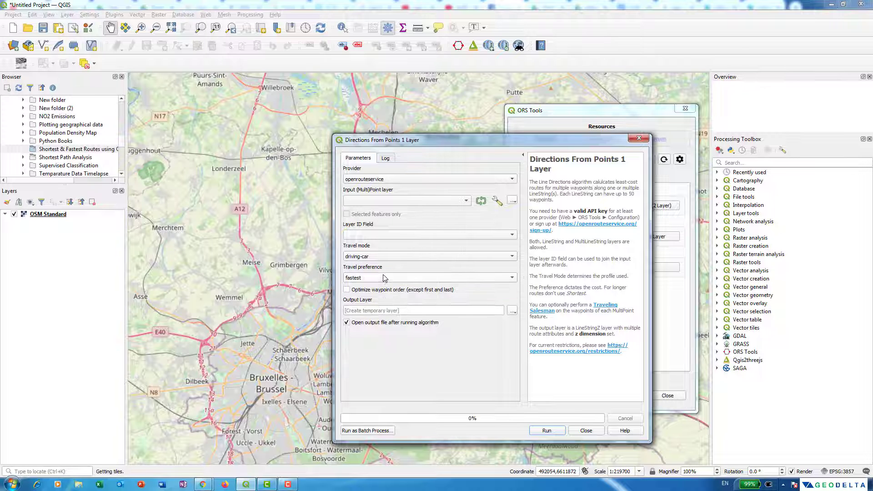
Examine the available travel modes and providers for the directions tool, and close it without running.
{"action": "left_click", "coordinate": [386, 257]}
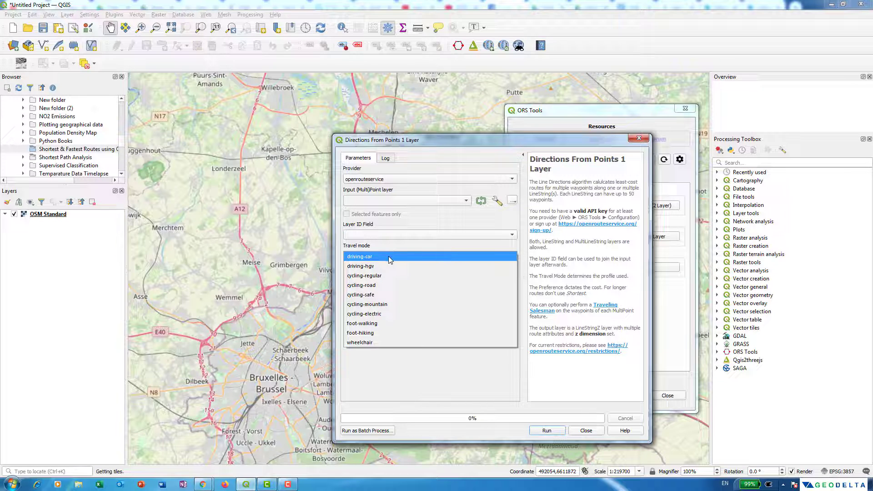
{"action": "left_click", "coordinate": [366, 262]}
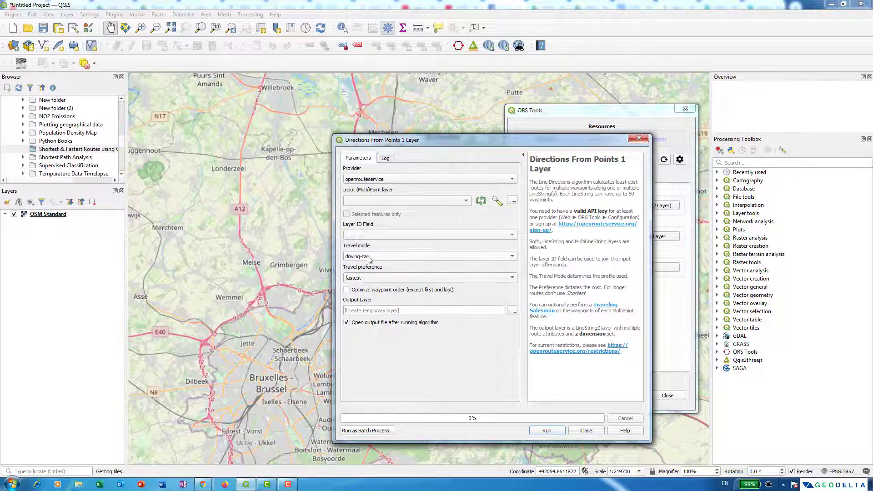
{"action": "left_click", "coordinate": [380, 181]}
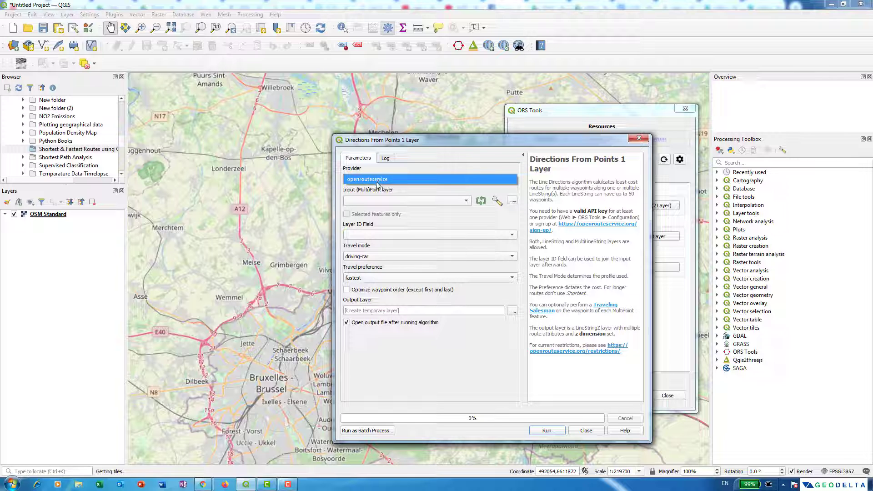
{"action": "left_click", "coordinate": [379, 181]}
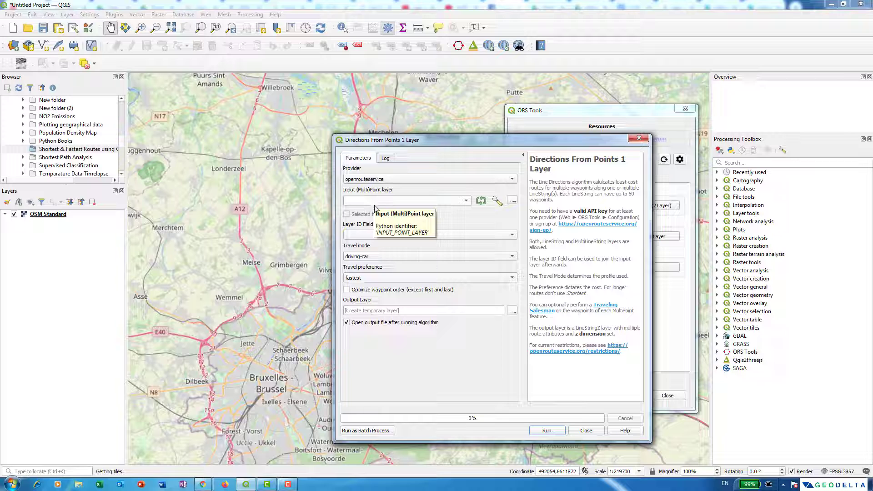
{"action": "left_click_drag", "start_coordinate": [371, 140], "coordinate": [537, 127]}
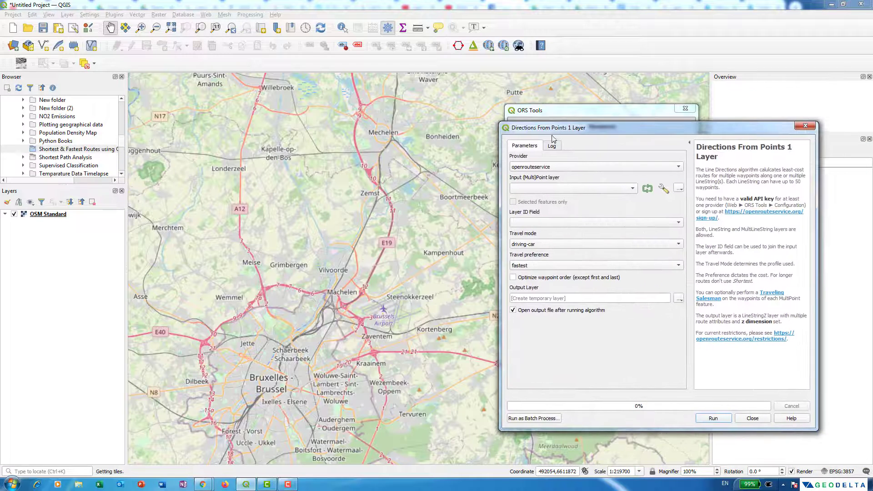
{"action": "left_click_drag", "start_coordinate": [452, 252], "coordinate": [364, 250]}
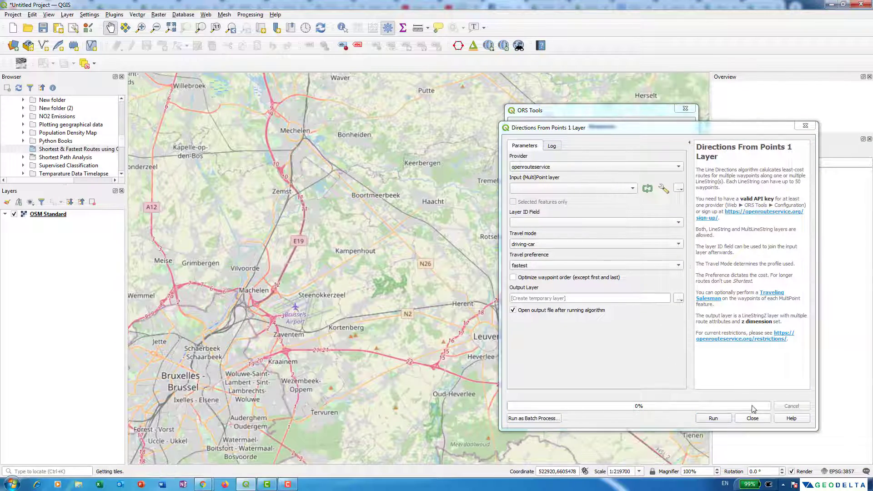
{"action": "left_click", "coordinate": [756, 419]}
Start a new shapefile in the Shortest & Fastest Routes using OSM folder.
{"action": "left_click_drag", "start_coordinate": [564, 103], "coordinate": [648, 113]}
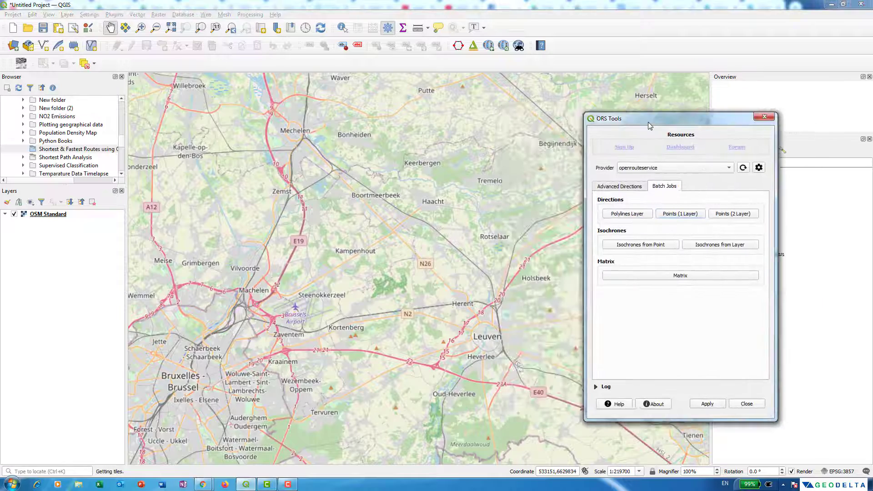
{"action": "left_click_drag", "start_coordinate": [321, 252], "coordinate": [388, 204]}
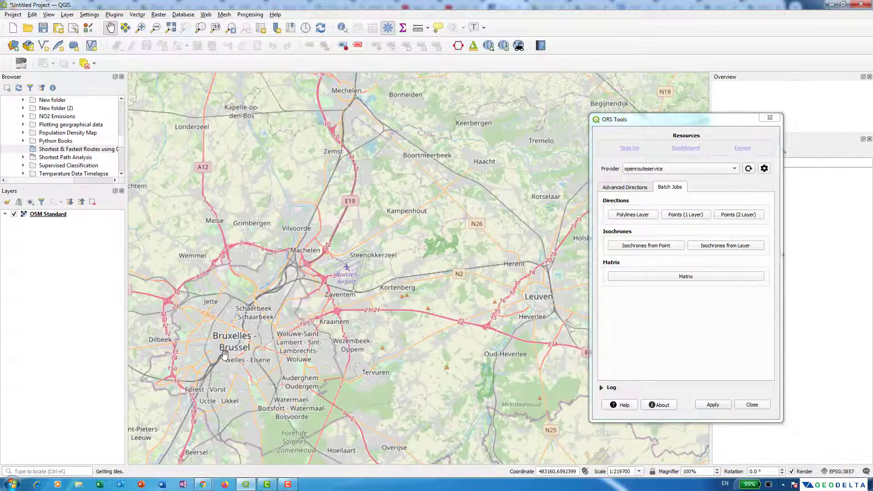
{"action": "scroll", "coordinate": [226, 362], "scroll_direction": "up", "scroll_amount": 2}
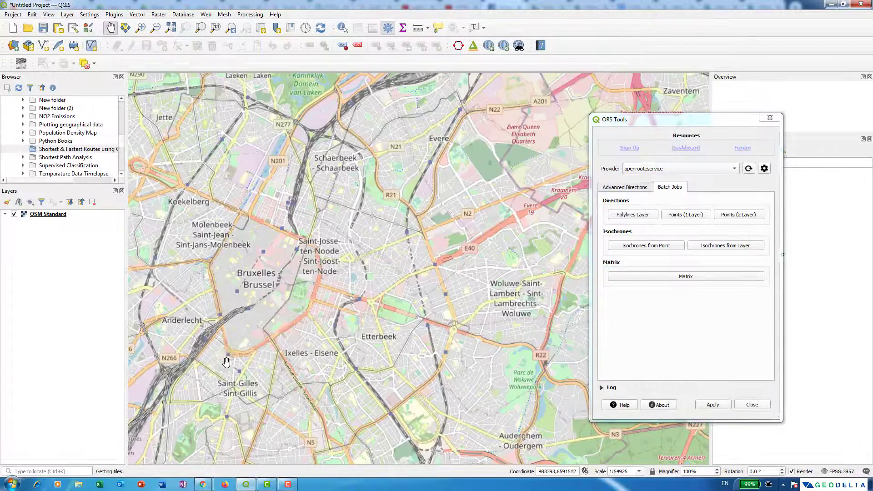
{"action": "scroll", "coordinate": [229, 354], "scroll_direction": "up", "scroll_amount": 1}
{"action": "scroll", "coordinate": [252, 346], "scroll_direction": "up", "scroll_amount": 1}
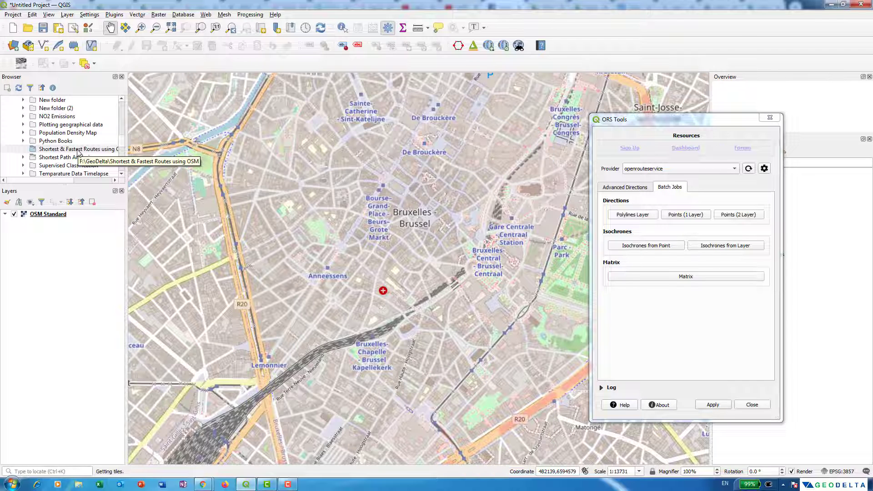
{"action": "left_click", "coordinate": [63, 151]}
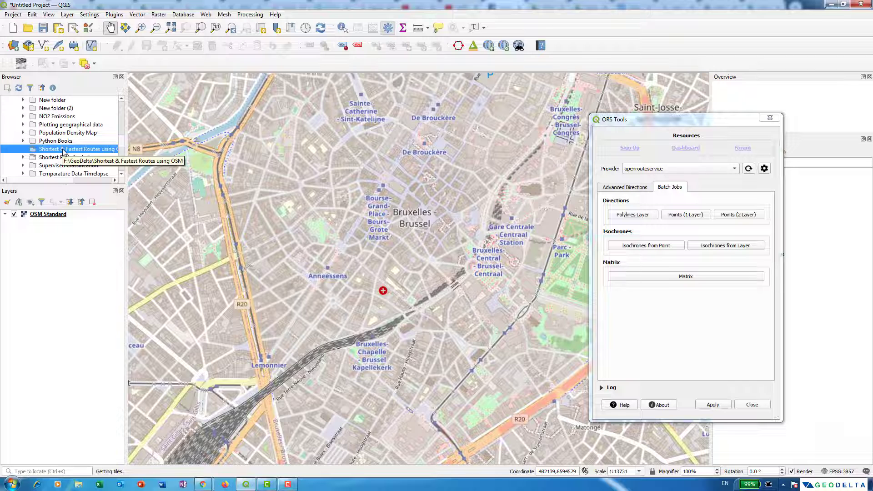
{"action": "right_click", "coordinate": [63, 152]}
{"action": "mouse_move", "coordinate": [107, 158]}
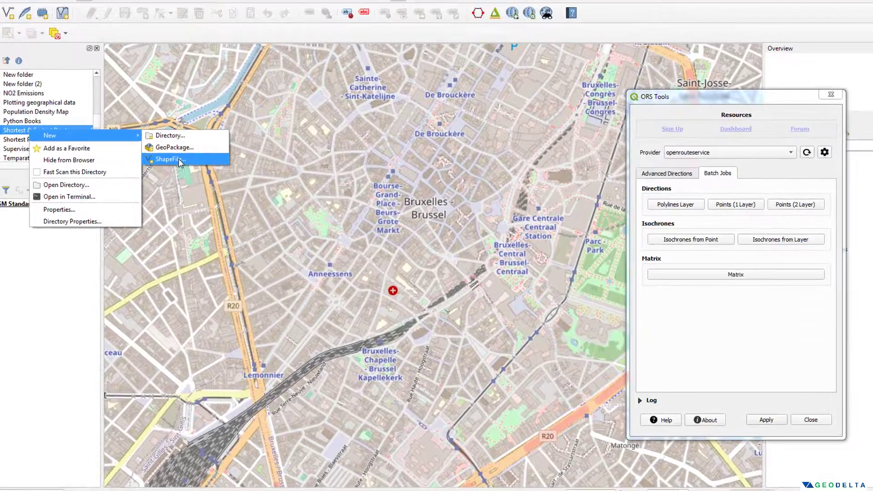
{"action": "left_click", "coordinate": [195, 176]}
Name the new shapefile route_points, set its geometry type to Point and create it.
{"action": "key", "text": "BackSpace"}
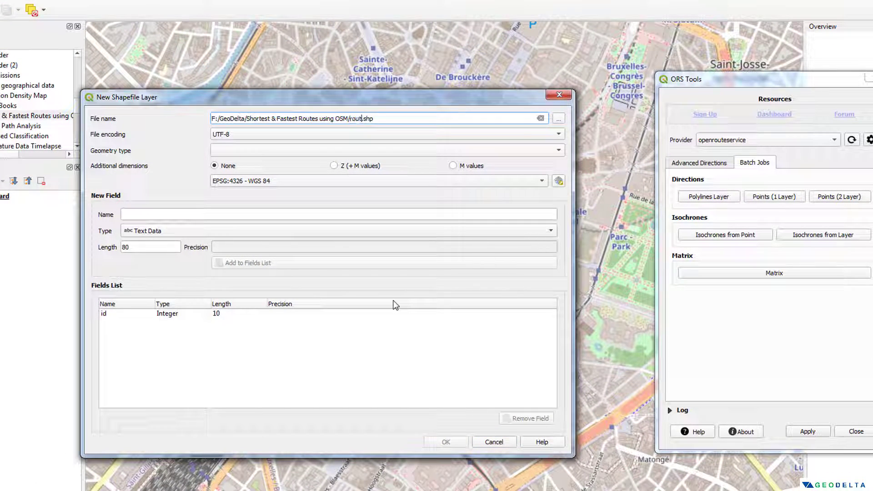
{"action": "type", "text": "route_points"}
{"action": "left_click", "coordinate": [219, 152]}
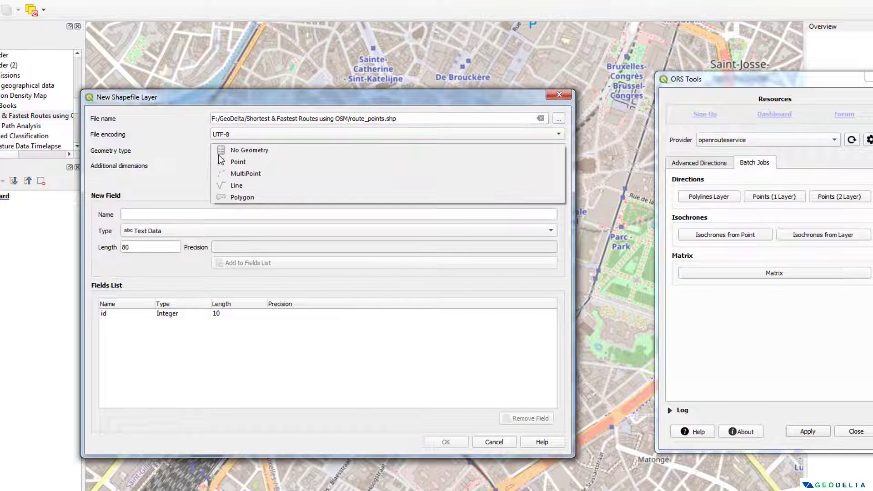
{"action": "left_click", "coordinate": [276, 161]}
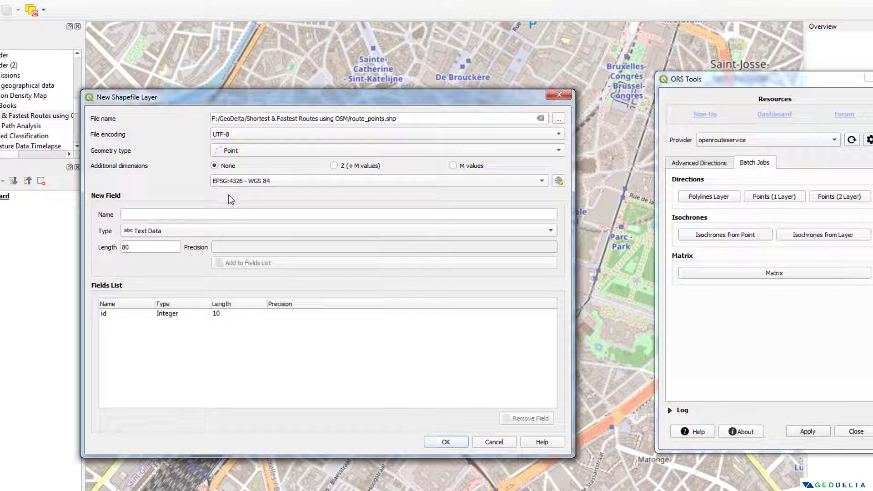
{"action": "left_click", "coordinate": [118, 314]}
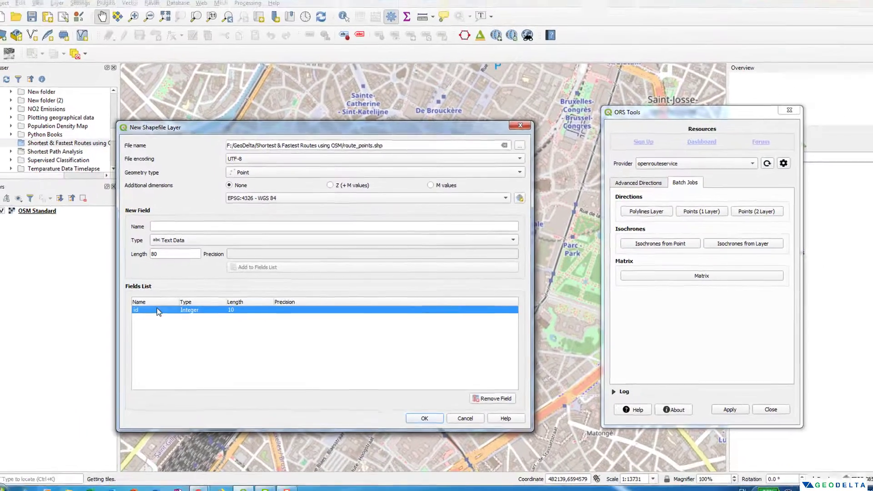
{"action": "left_click", "coordinate": [447, 440]}
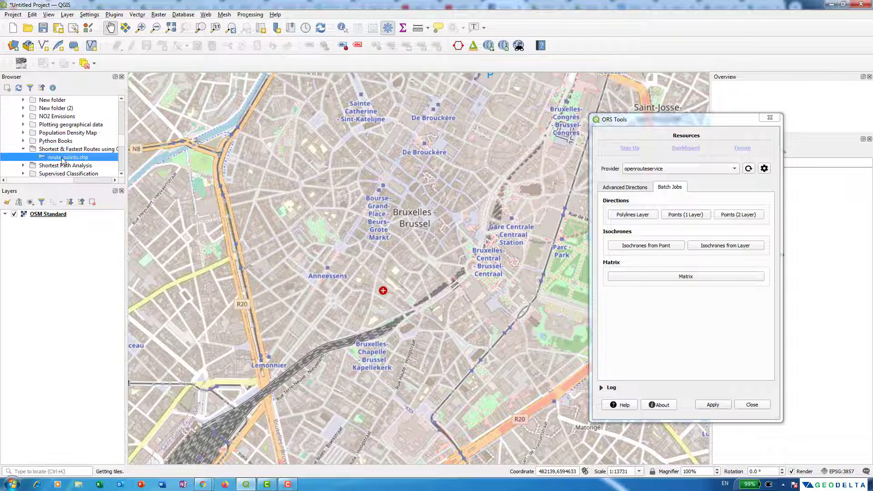
Load the route_points shapefile into the map and make the layer editable.
{"action": "left_click_drag", "start_coordinate": [62, 160], "coordinate": [214, 212]}
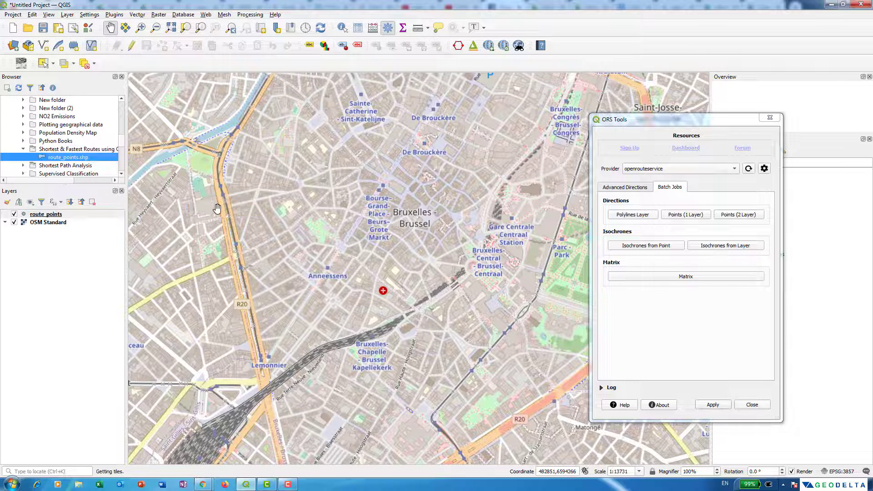
{"action": "right_click", "coordinate": [41, 215]}
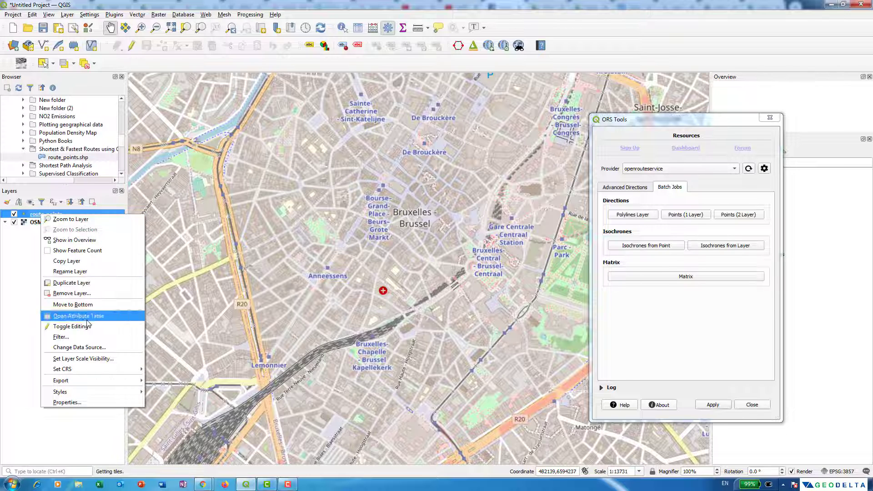
{"action": "left_click", "coordinate": [73, 326]}
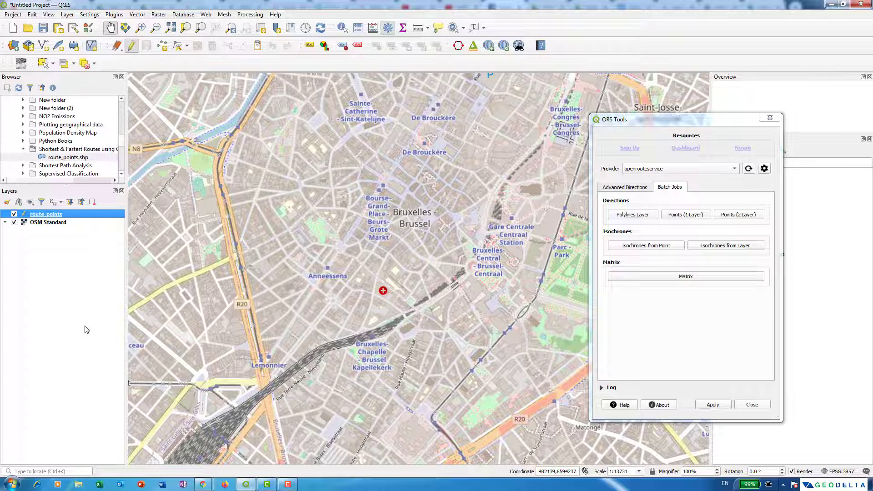
Add a point with id 1 on the R20 just south of Lemonnier.
{"action": "left_click", "coordinate": [162, 47]}
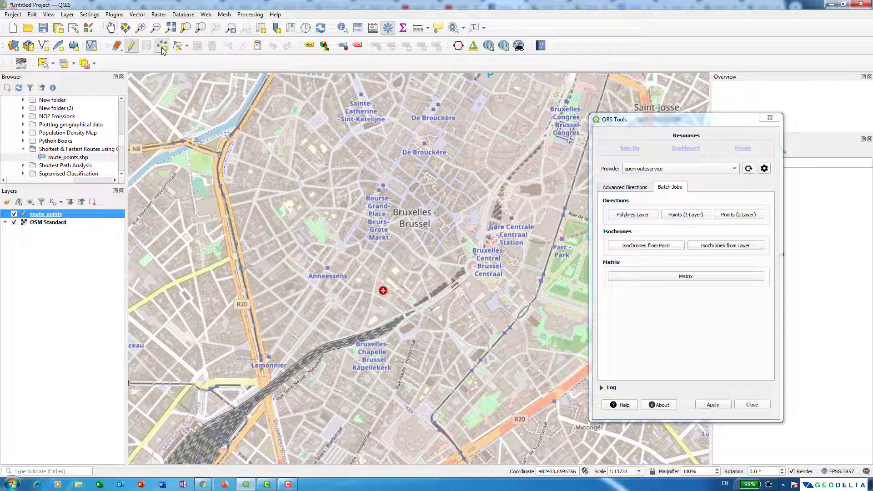
{"action": "left_click", "coordinate": [263, 376]}
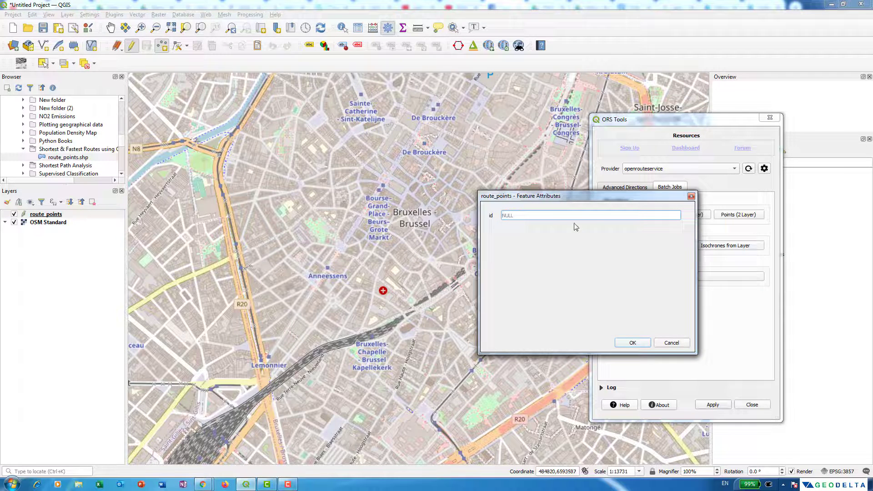
{"action": "type", "text": "1"}
{"action": "left_click", "coordinate": [632, 342]}
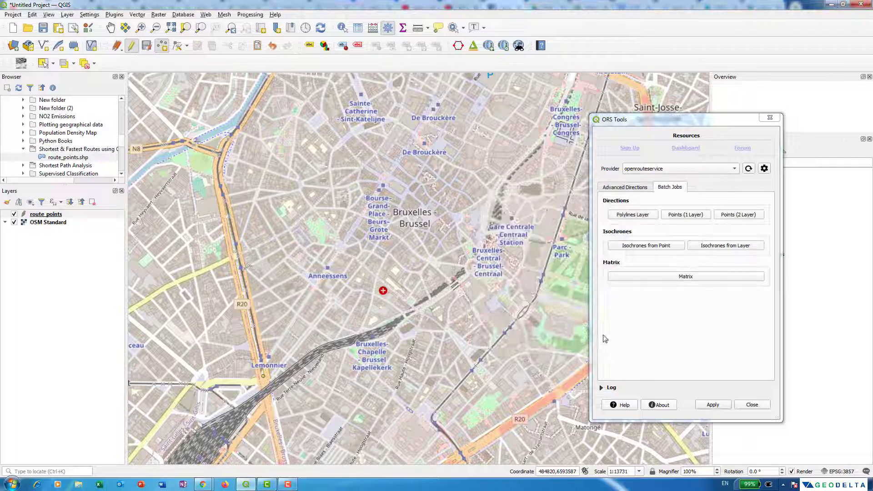
Add a point with id 2 beside the N277, south of the Domaine Royal de Laeken.
{"action": "scroll", "coordinate": [426, 269], "scroll_direction": "down", "scroll_amount": 3}
{"action": "scroll", "coordinate": [421, 316], "scroll_direction": "up", "scroll_amount": 2}
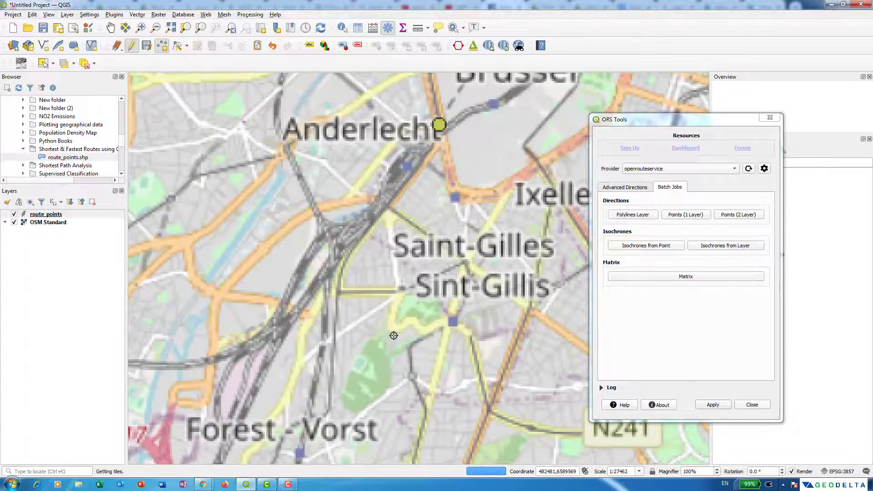
{"action": "scroll", "coordinate": [393, 209], "scroll_direction": "down", "scroll_amount": 1}
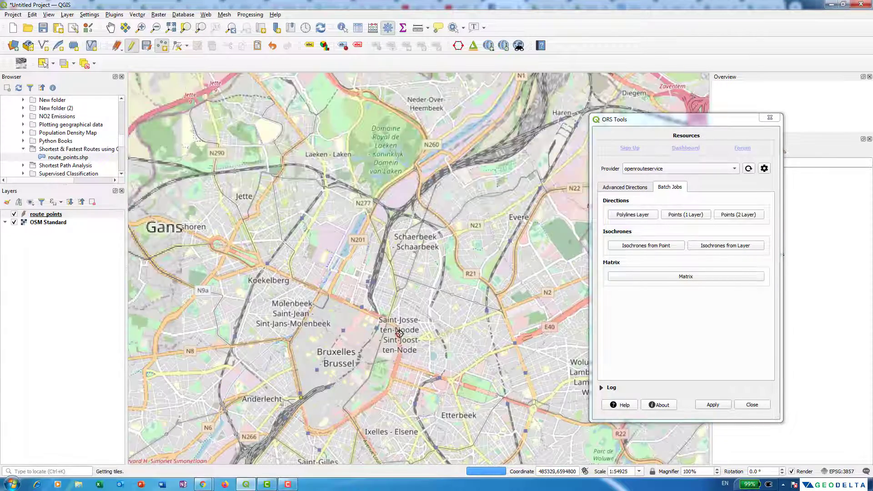
{"action": "left_click", "coordinate": [377, 199]}
{"action": "type", "text": "2"}
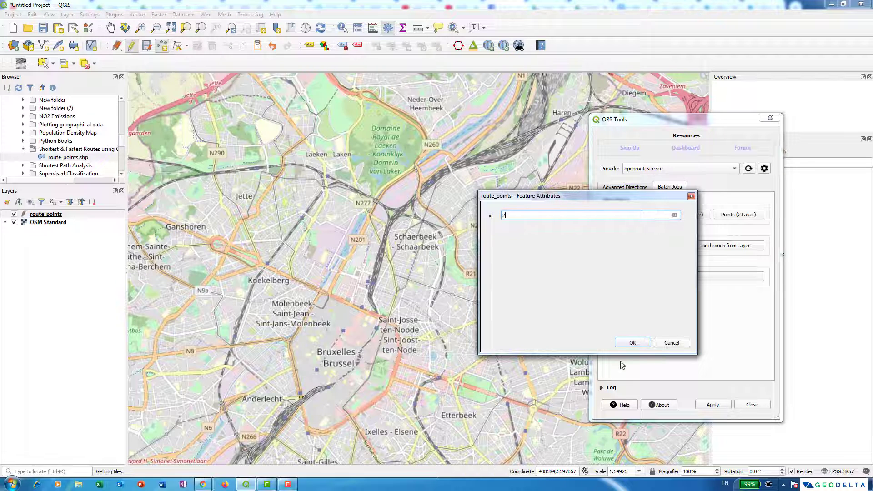
{"action": "left_click", "coordinate": [632, 343]}
Add a point with id 3 at the N21 and N227 junction near Steenokkerzeel, and save the layer edits.
{"action": "left_click_drag", "start_coordinate": [587, 209], "coordinate": [377, 372]}
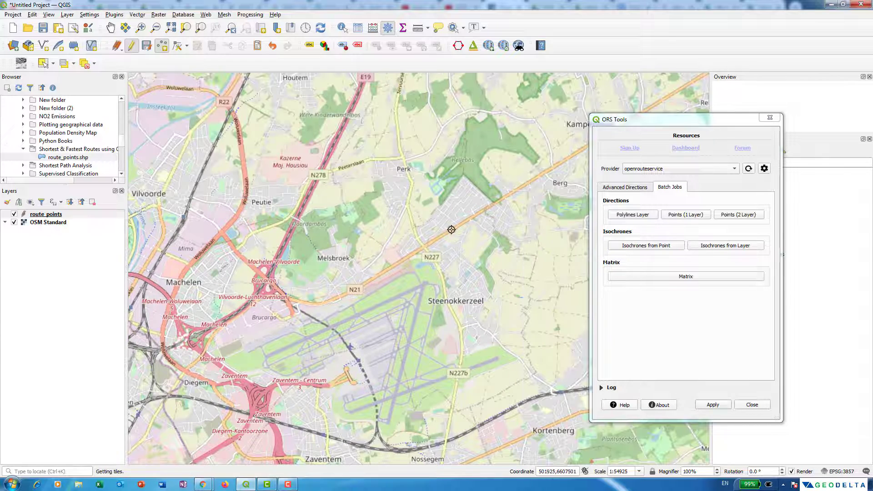
{"action": "left_click", "coordinate": [424, 245]}
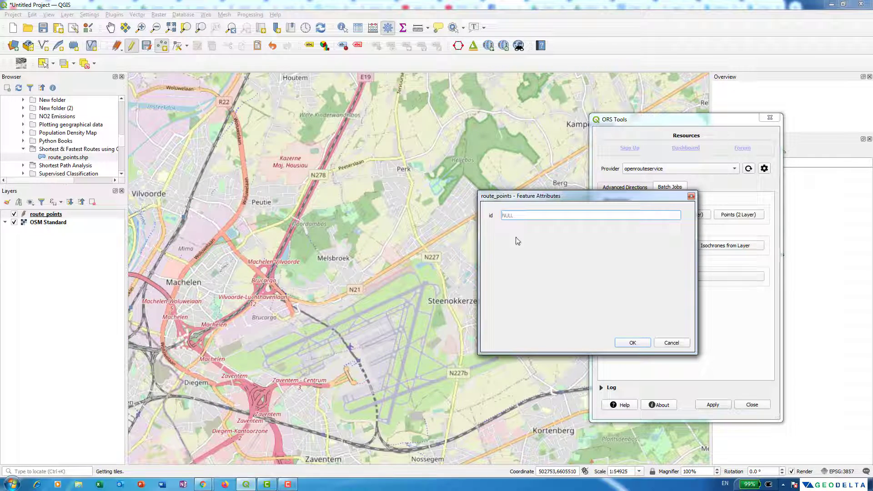
{"action": "type", "text": "3"}
{"action": "left_click", "coordinate": [630, 343]}
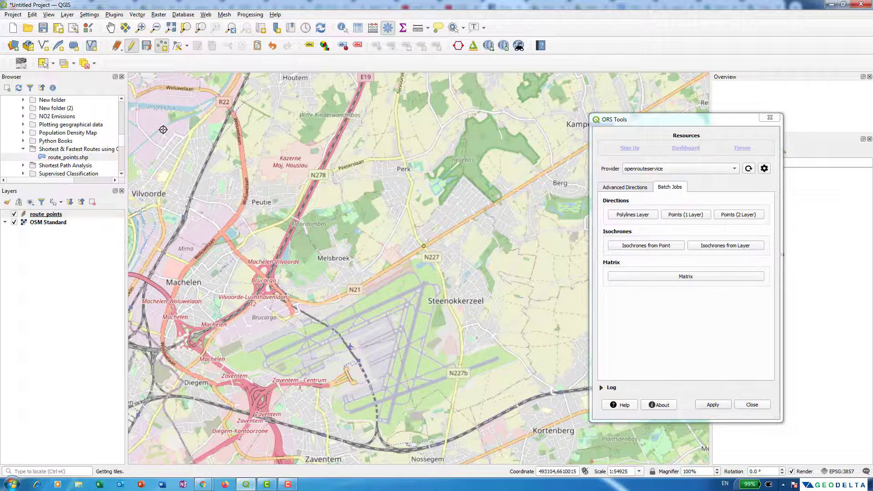
{"action": "left_click", "coordinate": [132, 46]}
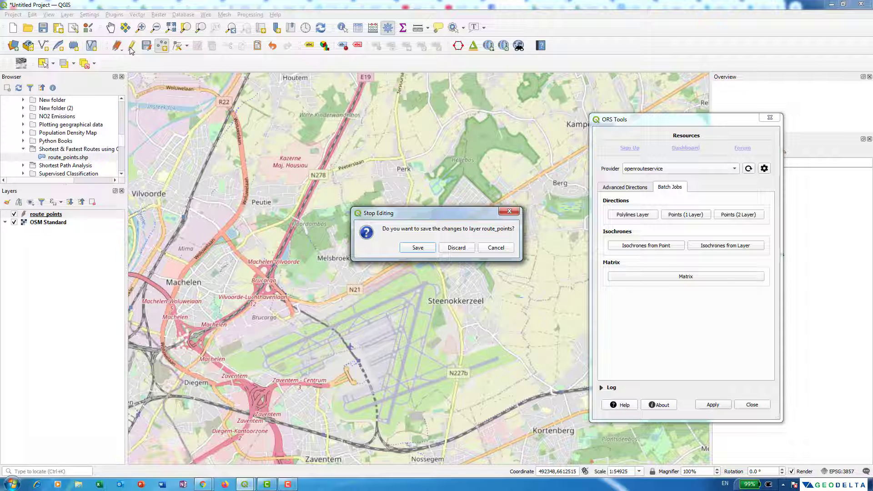
{"action": "left_click", "coordinate": [417, 248]}
Review the point records in the route_points attribute table and close it.
{"action": "left_click", "coordinate": [47, 216]}
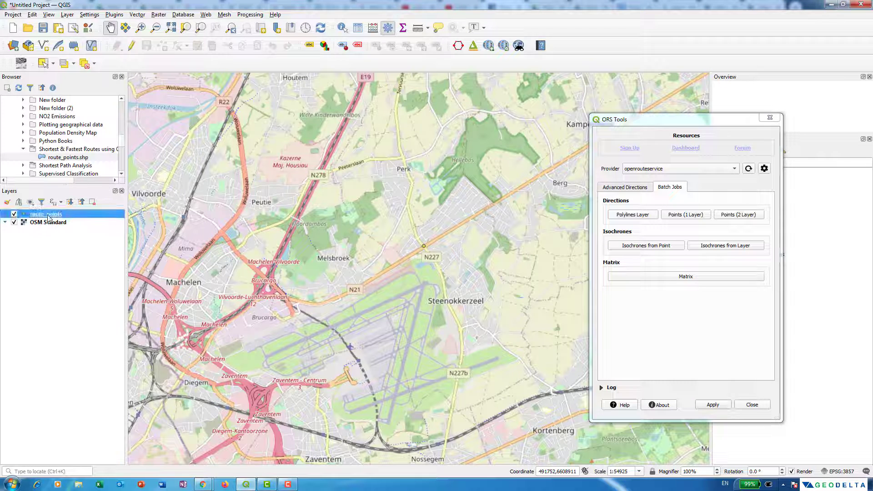
{"action": "right_click", "coordinate": [47, 216]}
{"action": "left_click", "coordinate": [77, 310]}
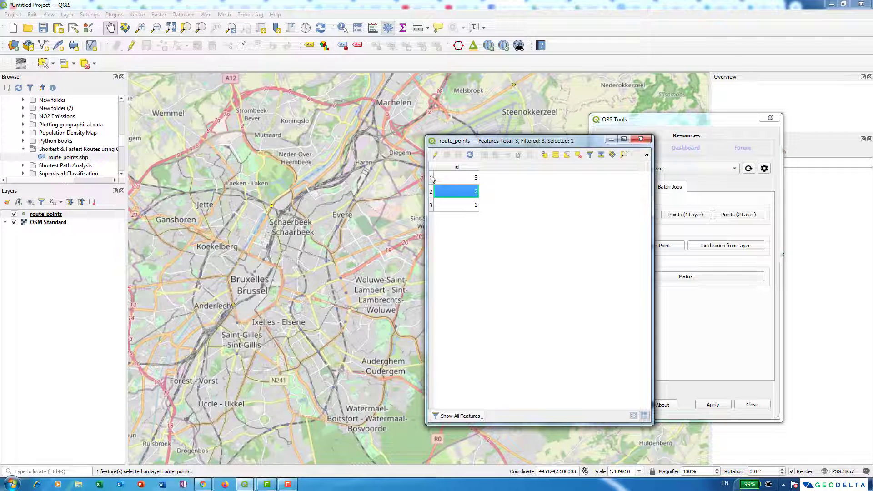
{"action": "left_click", "coordinate": [432, 177]}
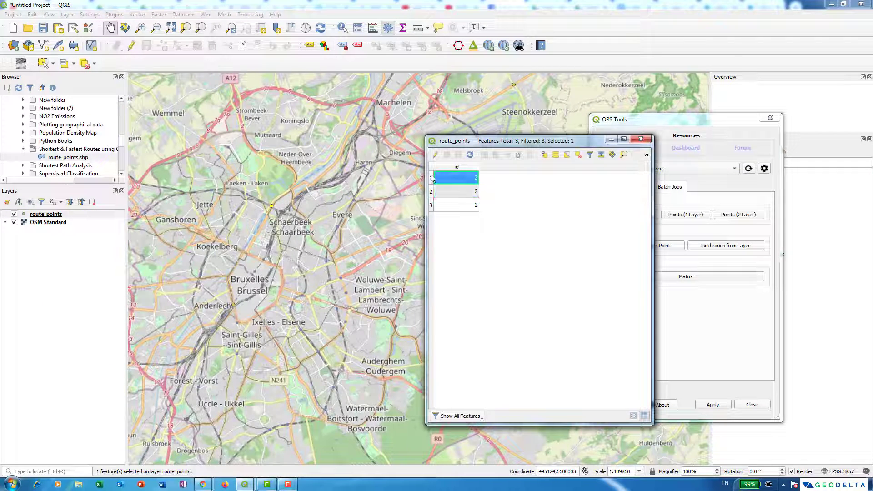
{"action": "left_click", "coordinate": [642, 140]}
Set the route_points simple marker's fill color to blue (#001de0) and apply the symbology.
{"action": "left_click", "coordinate": [25, 216]}
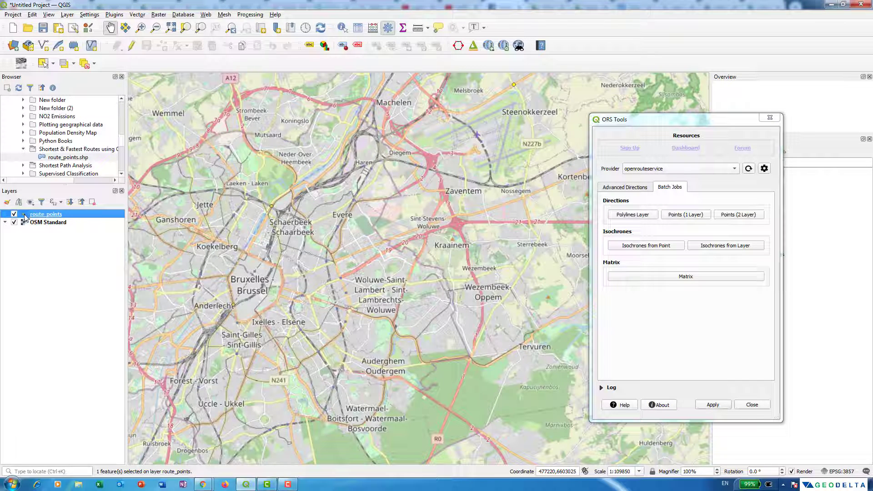
{"action": "right_click", "coordinate": [25, 216]}
{"action": "left_click", "coordinate": [60, 402]}
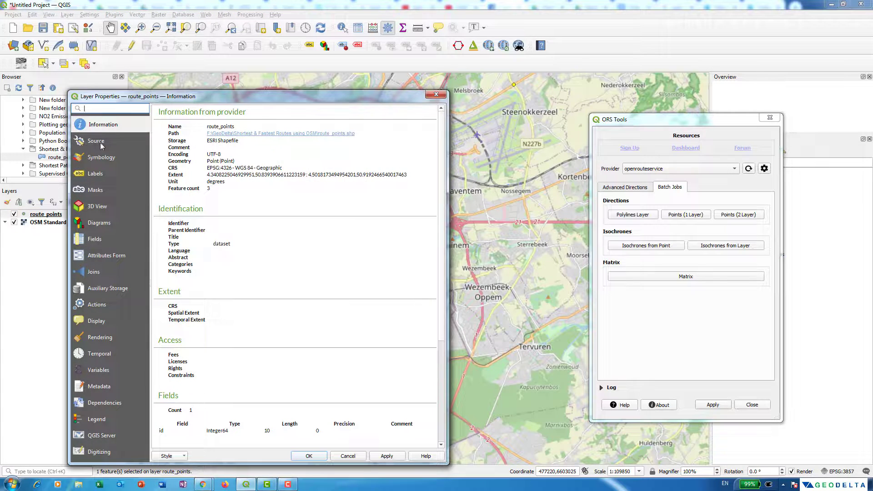
{"action": "left_click", "coordinate": [101, 158]}
{"action": "left_click", "coordinate": [247, 133]}
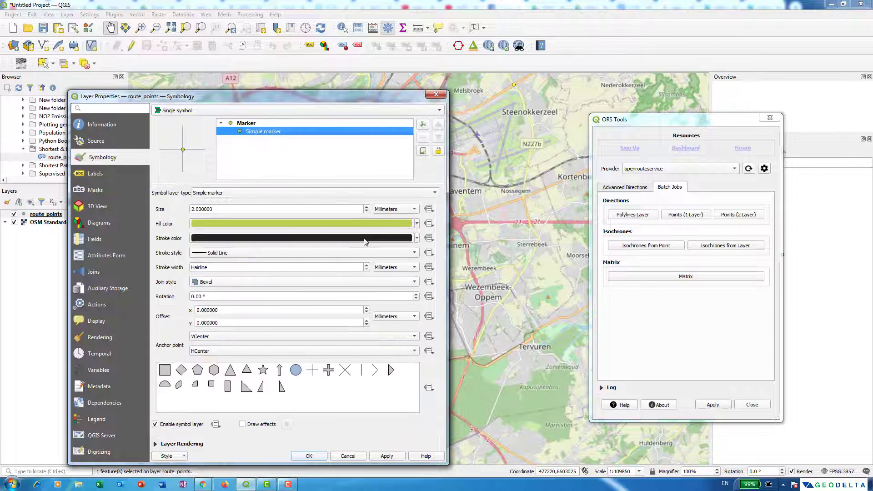
{"action": "left_click", "coordinate": [366, 227]}
{"action": "left_click", "coordinate": [168, 287]}
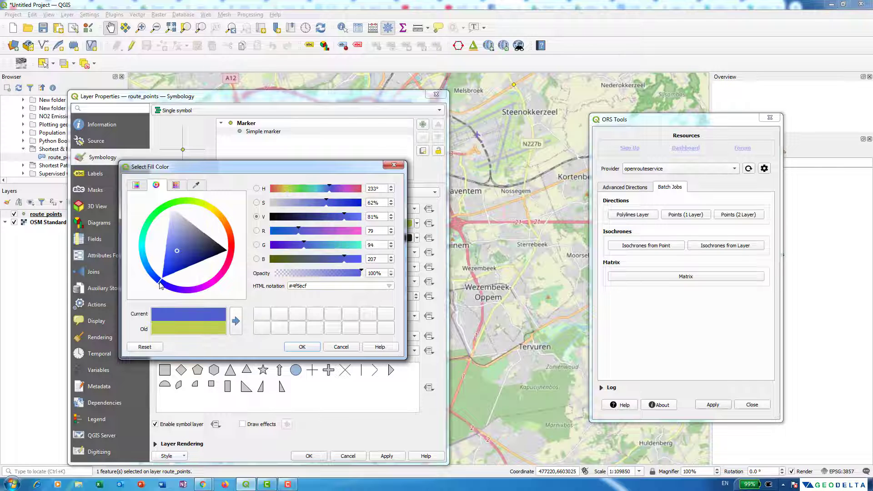
{"action": "left_click", "coordinate": [170, 278]}
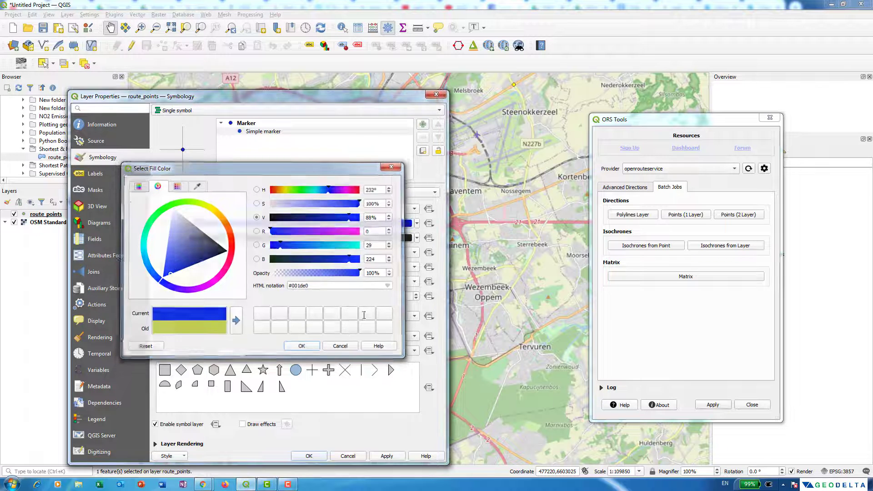
{"action": "left_click", "coordinate": [296, 346]}
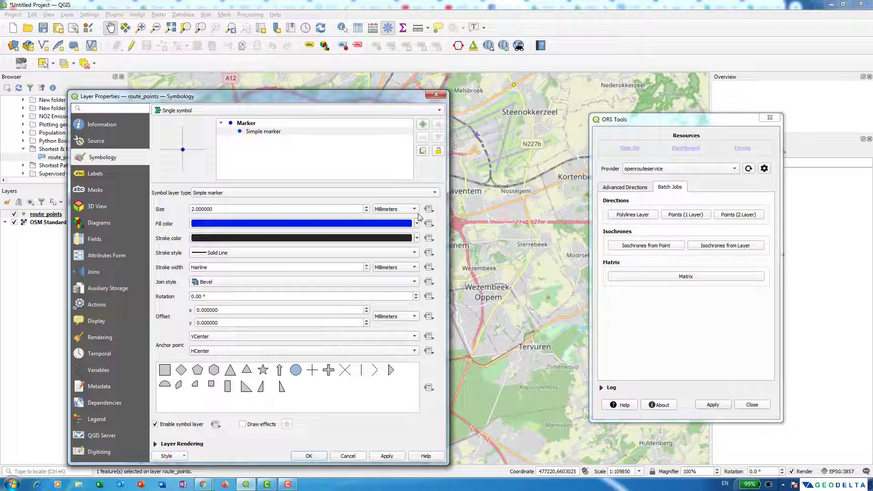
{"action": "key", "text": "Return"}
Run Directions From Points 1 Layer on route_points with openrouteservice, id field, driving-car and fastest preference, output to a temporary layer.
{"action": "left_click_drag", "start_coordinate": [471, 138], "coordinate": [458, 211]}
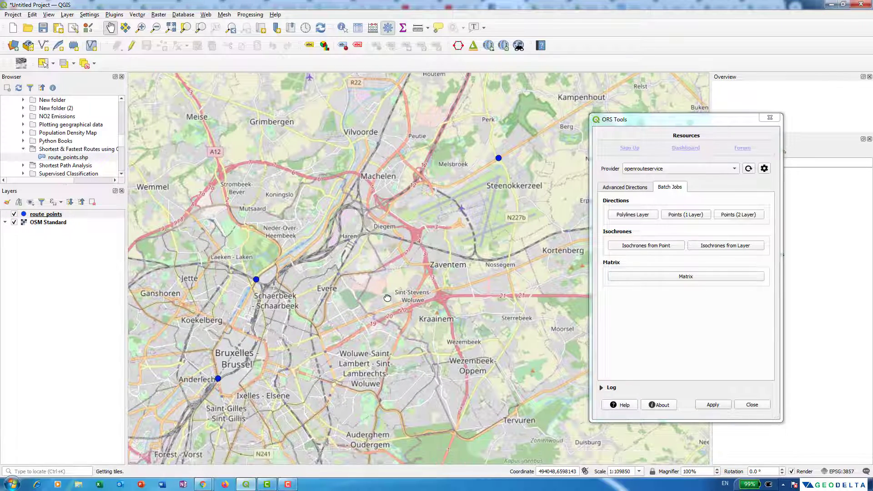
{"action": "left_click", "coordinate": [696, 216]}
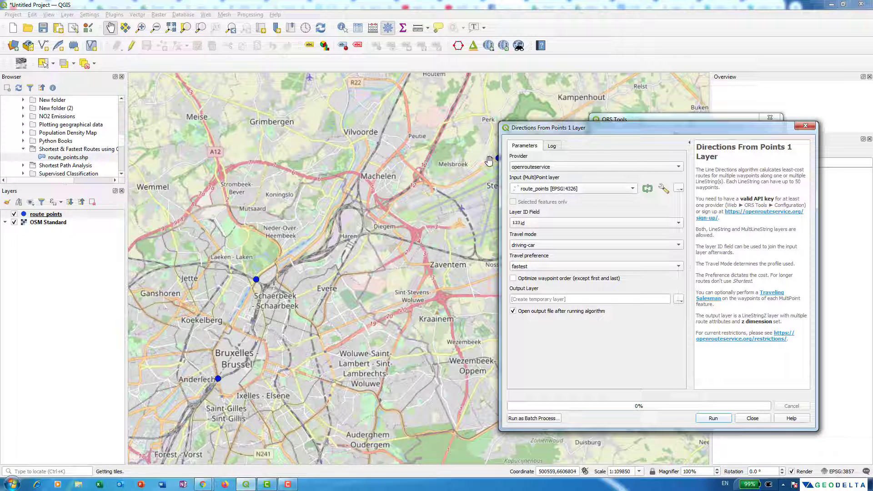
{"action": "left_click", "coordinate": [540, 170]}
{"action": "left_click", "coordinate": [540, 170]}
{"action": "left_click", "coordinate": [542, 189]}
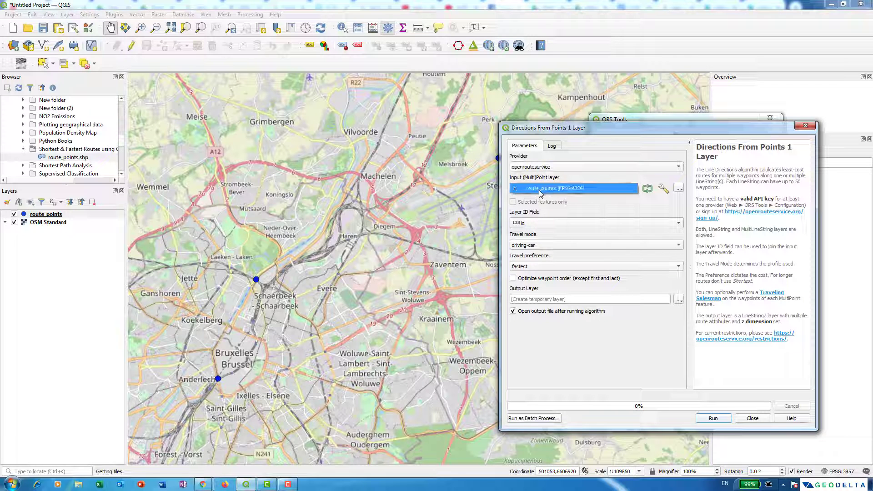
{"action": "left_click", "coordinate": [537, 189]}
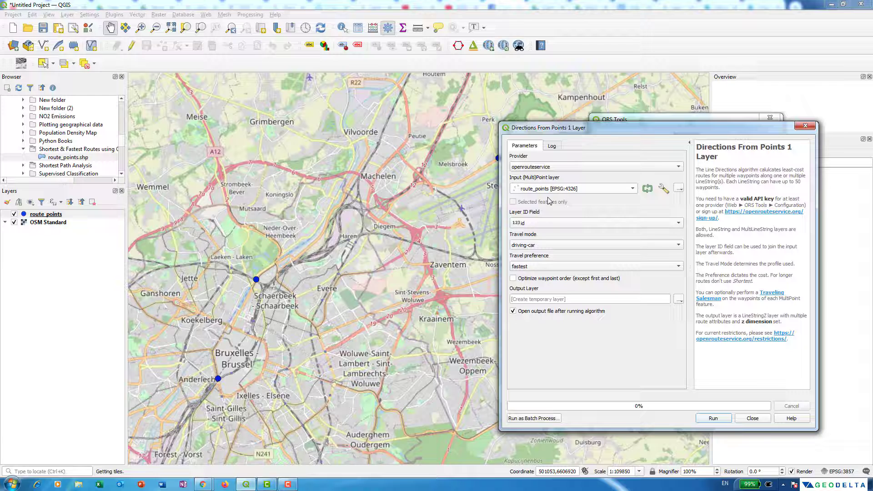
{"action": "left_click", "coordinate": [540, 223]}
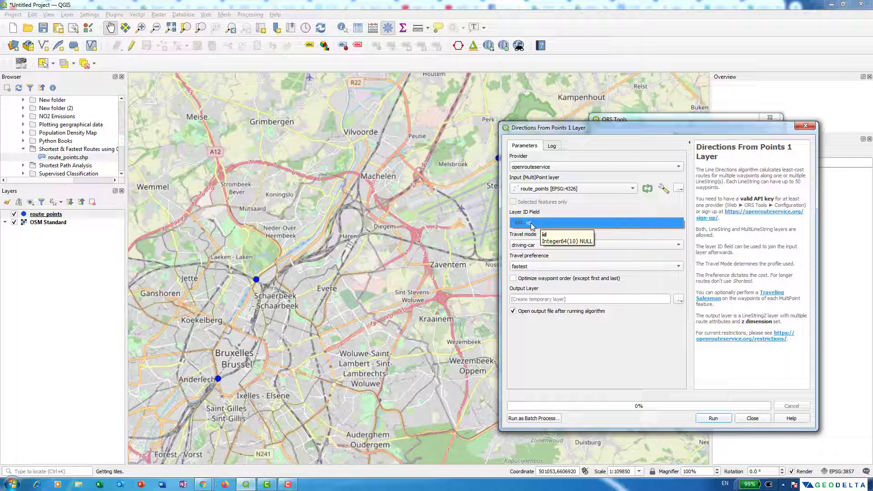
{"action": "left_click", "coordinate": [532, 224]}
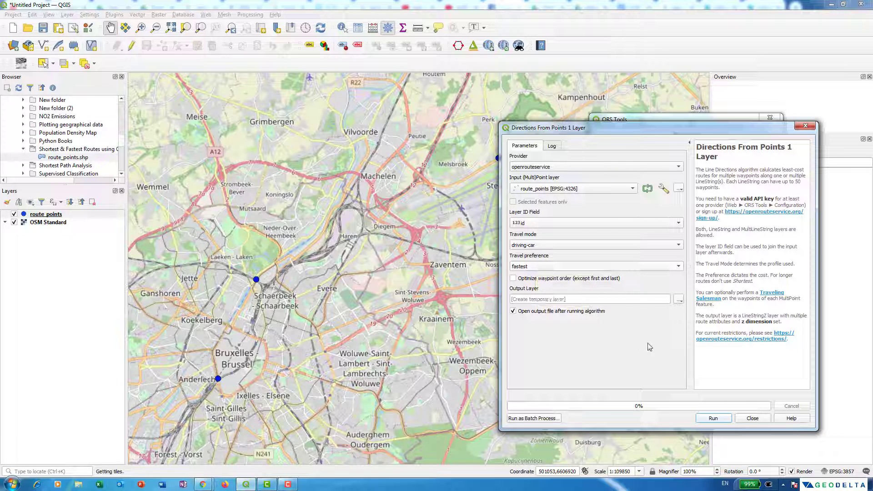
{"action": "left_click", "coordinate": [720, 419]}
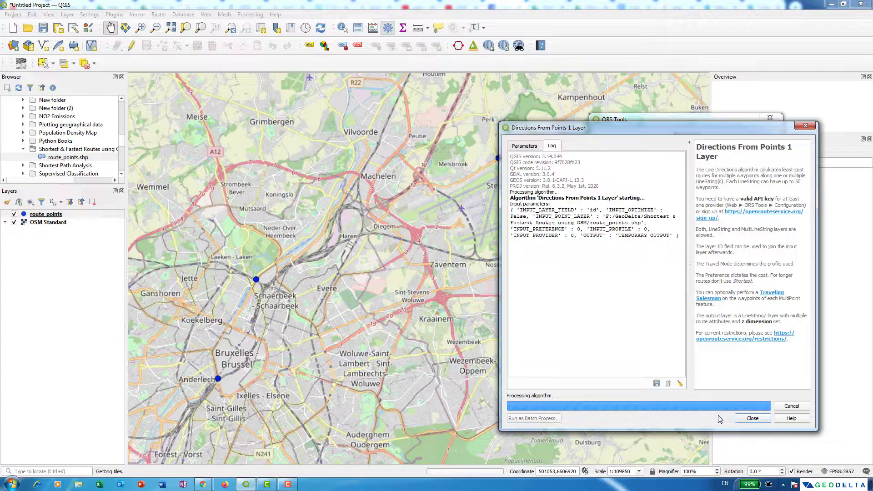
{"action": "left_click", "coordinate": [753, 419]}
Style the Output Layer route line with the topo main road symbol.
{"action": "double_click", "coordinate": [52, 215]}
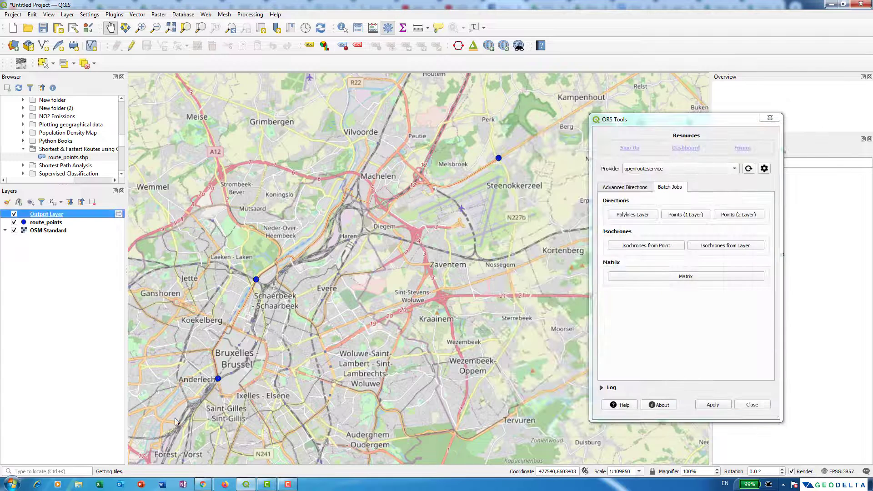
{"action": "left_click", "coordinate": [109, 175]}
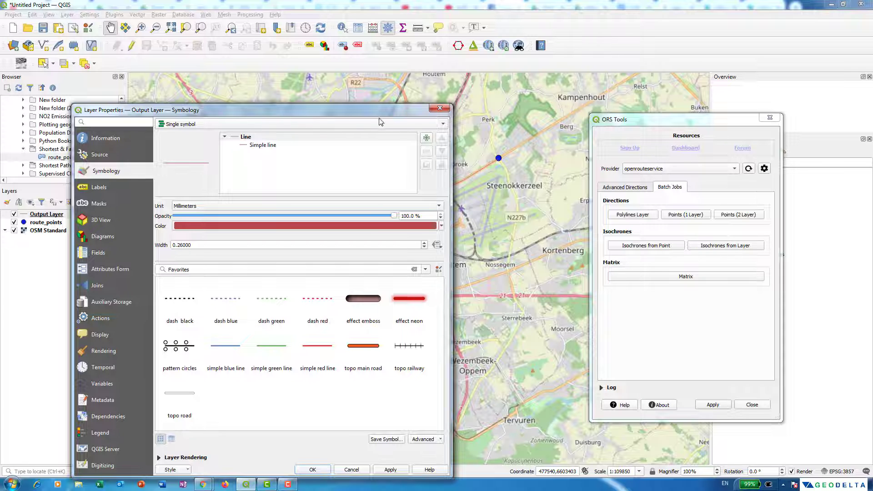
{"action": "left_click_drag", "start_coordinate": [359, 111], "coordinate": [455, 56]}
{"action": "left_click", "coordinate": [469, 292]}
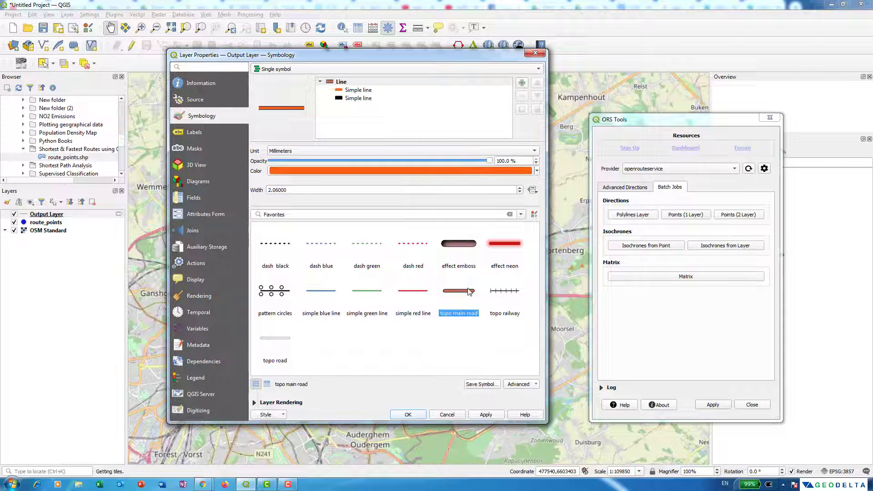
{"action": "left_click", "coordinate": [412, 415]}
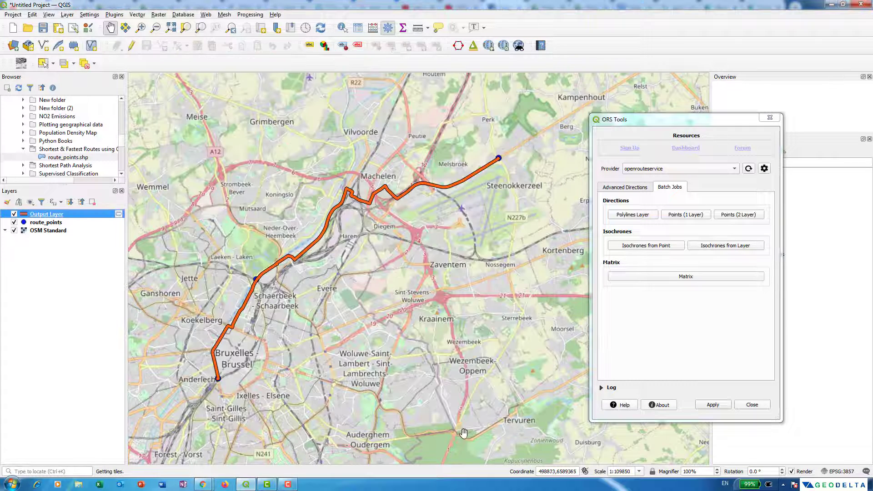
Examine the fastest route along its course from Anderlecht to the endpoint near Steenokkerzeel.
{"action": "left_click_drag", "start_coordinate": [401, 341], "coordinate": [435, 361]}
{"action": "scroll", "coordinate": [259, 392], "scroll_direction": "up", "scroll_amount": 1}
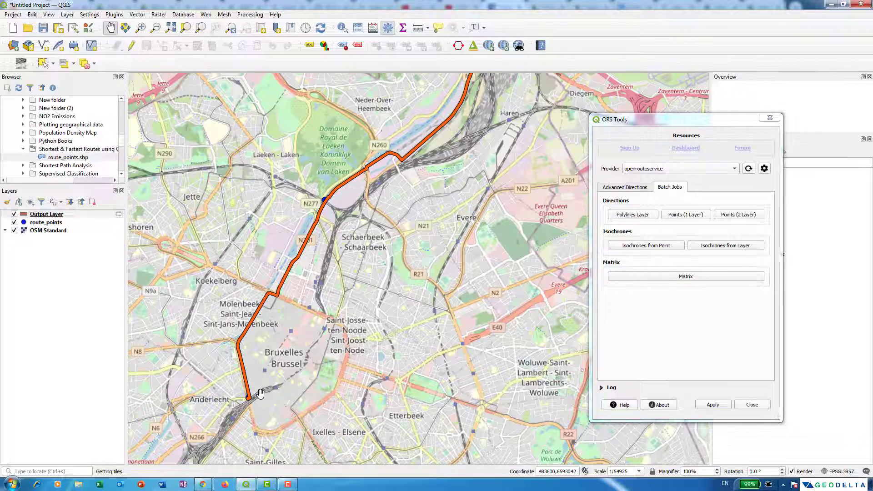
{"action": "left_click_drag", "start_coordinate": [260, 395], "coordinate": [237, 402]}
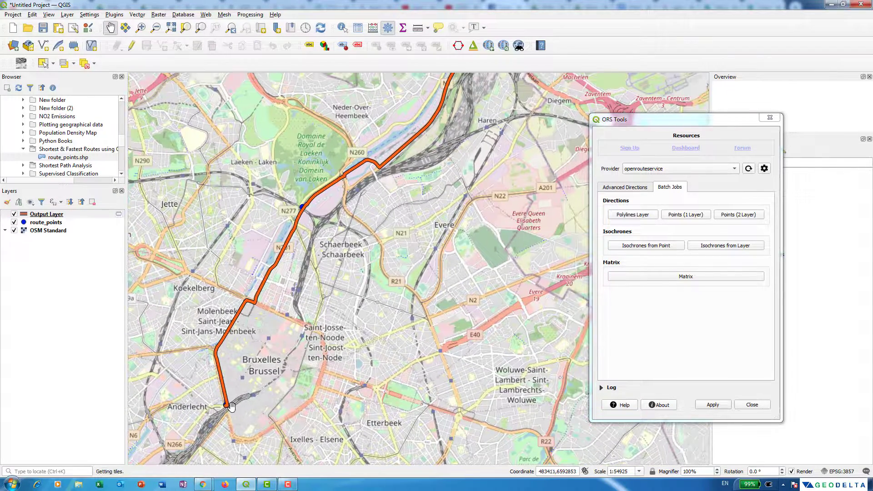
{"action": "left_click_drag", "start_coordinate": [410, 254], "coordinate": [246, 358]}
{"action": "scroll", "coordinate": [205, 326], "scroll_direction": "down", "scroll_amount": 1}
{"action": "scroll", "coordinate": [445, 276], "scroll_direction": "up", "scroll_amount": 1}
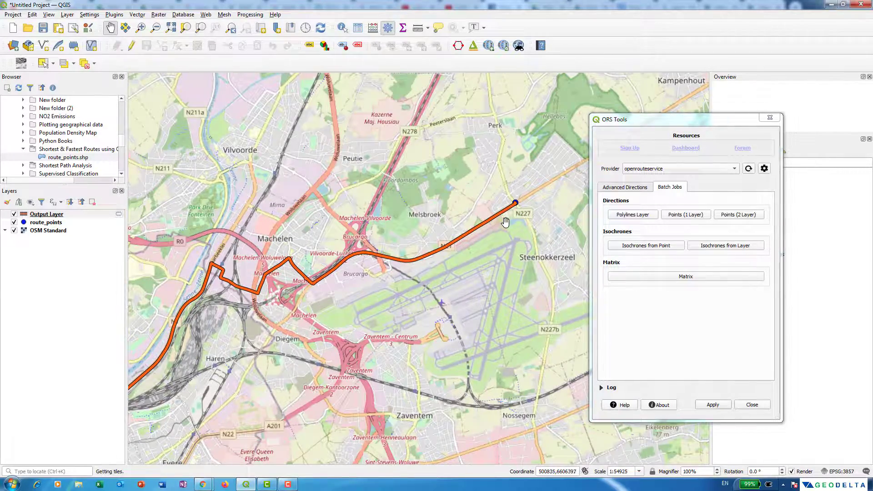
{"action": "scroll", "coordinate": [503, 220], "scroll_direction": "down", "scroll_amount": 1}
Run Directions From Points 1 Layer on route_points with openrouteservice, id field, driving-car and shortest preference, output to a temporary layer.
{"action": "left_click", "coordinate": [695, 215]}
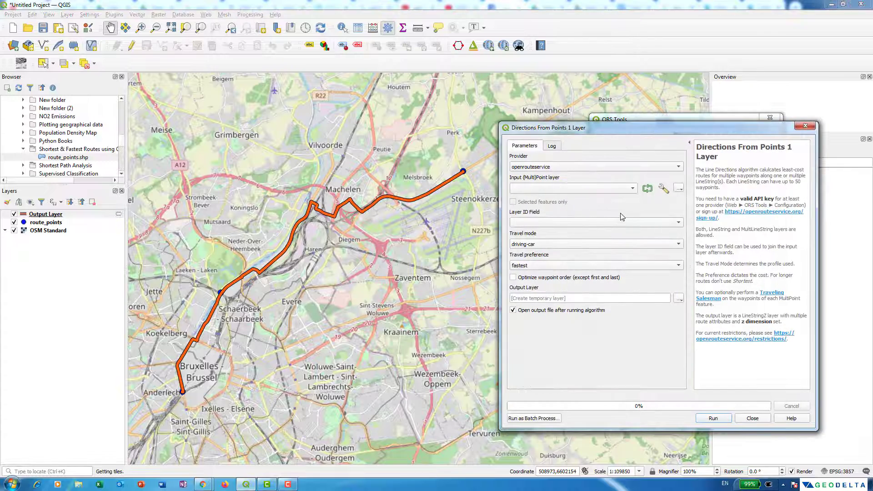
{"action": "left_click", "coordinate": [628, 189]}
{"action": "left_click", "coordinate": [626, 187]}
{"action": "left_click", "coordinate": [586, 266]}
{"action": "left_click", "coordinate": [581, 278]}
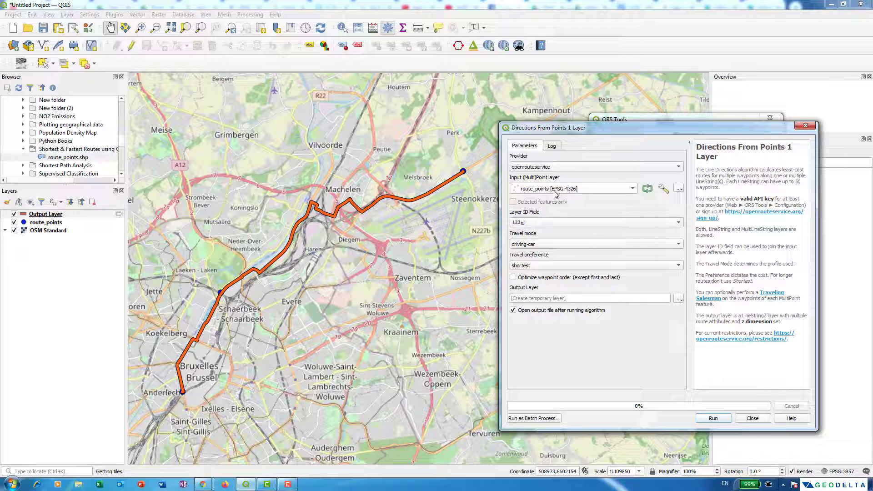
{"action": "left_click", "coordinate": [726, 421]}
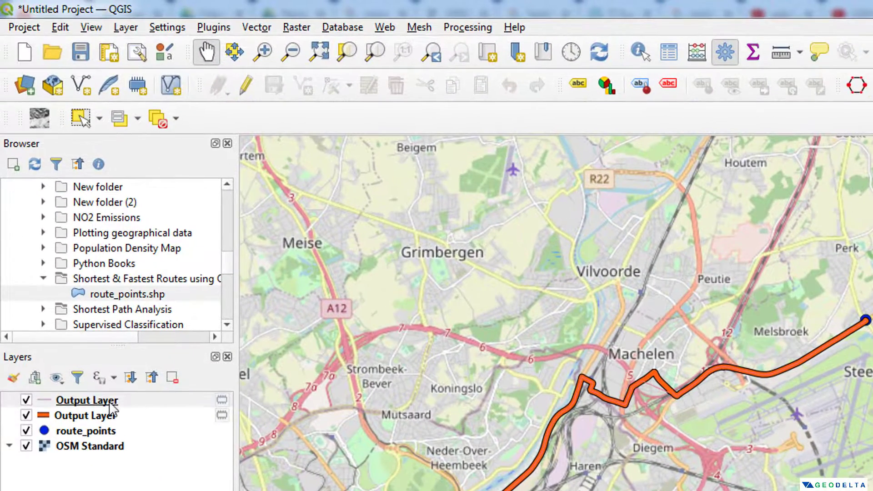
{"action": "left_click", "coordinate": [110, 404]}
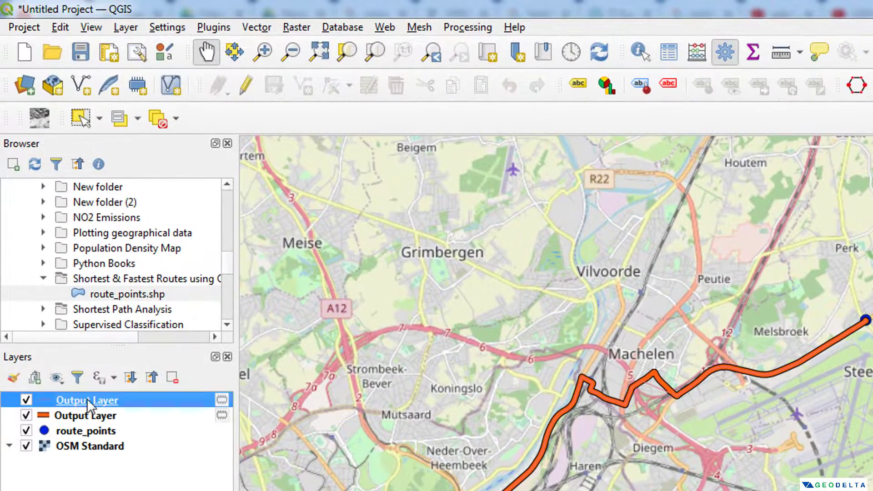
{"action": "right_click", "coordinate": [79, 399]}
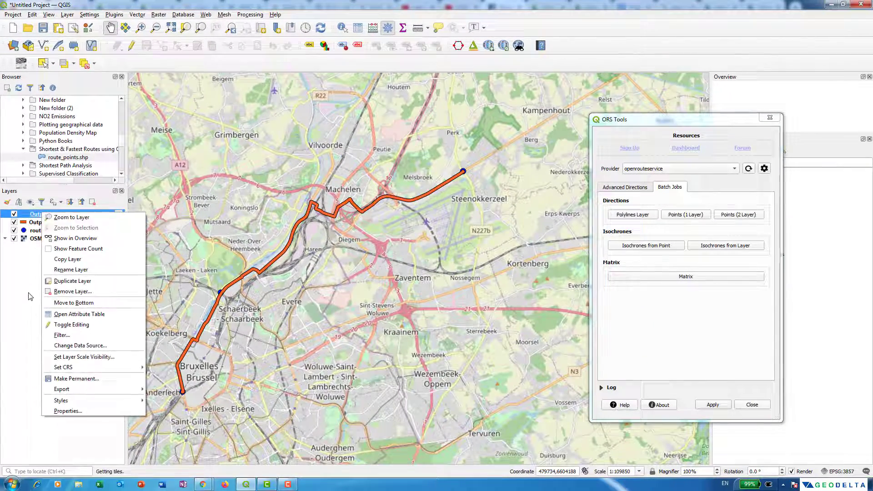
{"action": "left_click", "coordinate": [30, 296]}
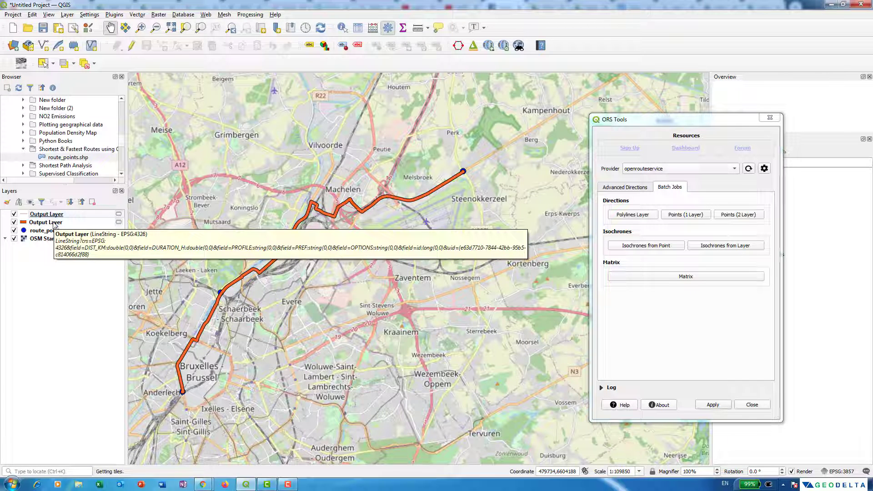
{"action": "left_click", "coordinate": [686, 214]}
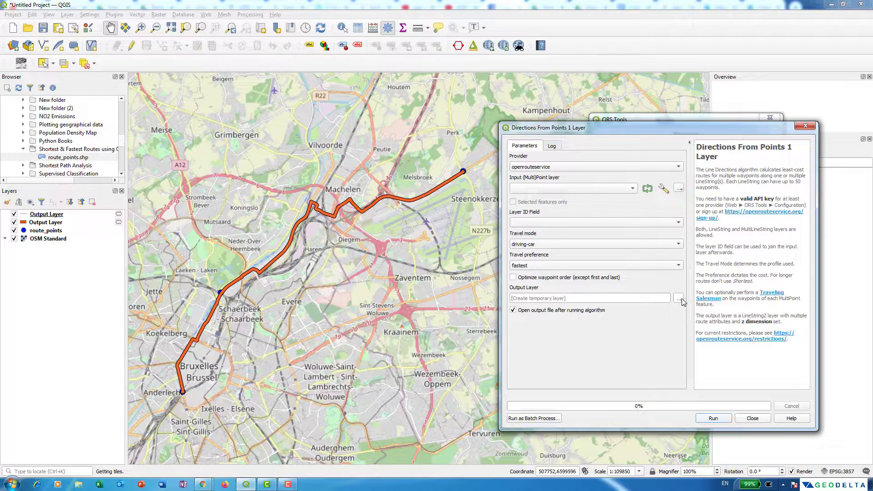
{"action": "left_click", "coordinate": [806, 126]}
Give the new shortest-route Output Layer the topo main road line symbol in its symbology.
{"action": "right_click", "coordinate": [59, 215]}
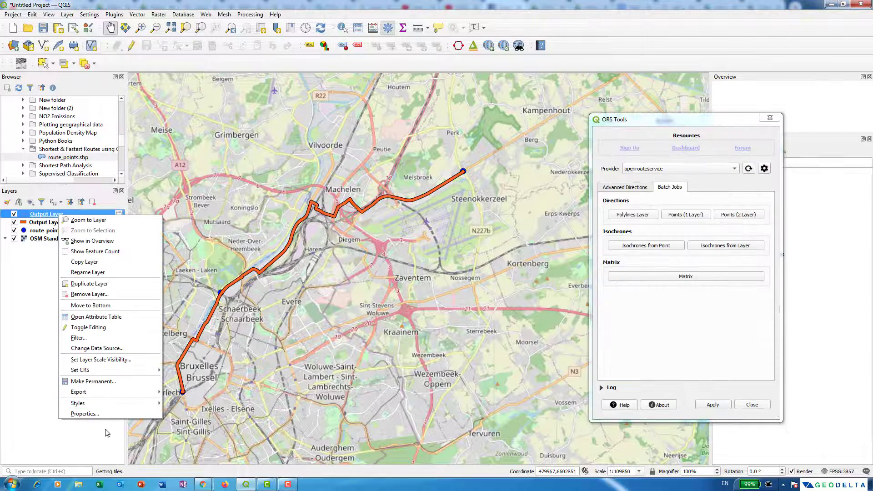
{"action": "left_click", "coordinate": [105, 416]}
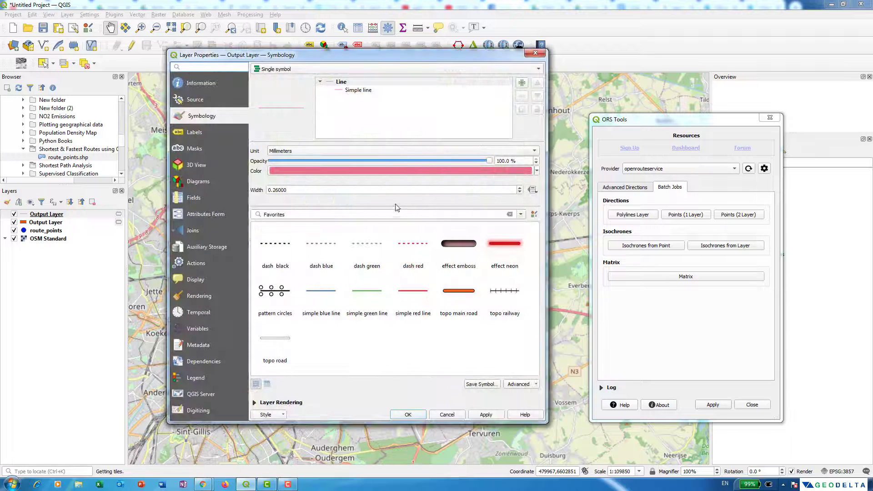
{"action": "left_click", "coordinate": [357, 90]}
{"action": "left_click", "coordinate": [364, 176]}
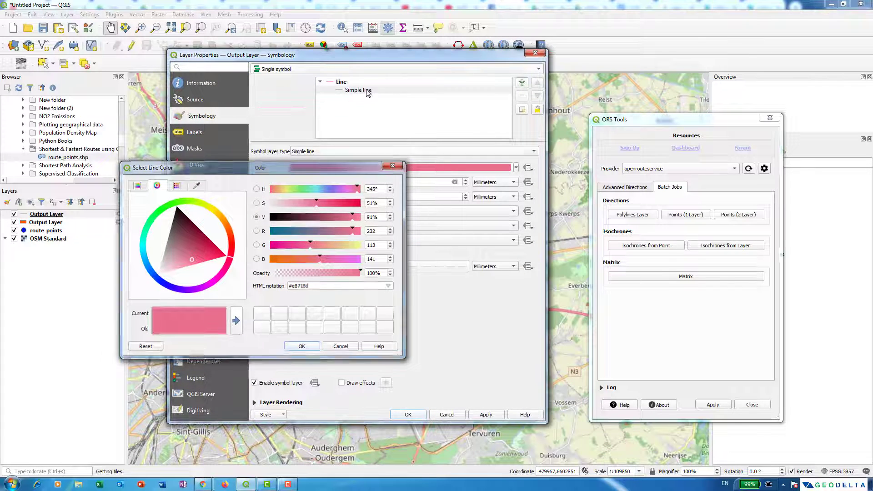
{"action": "left_click", "coordinate": [394, 165]}
{"action": "left_click", "coordinate": [360, 81]}
{"action": "left_click", "coordinate": [459, 292]}
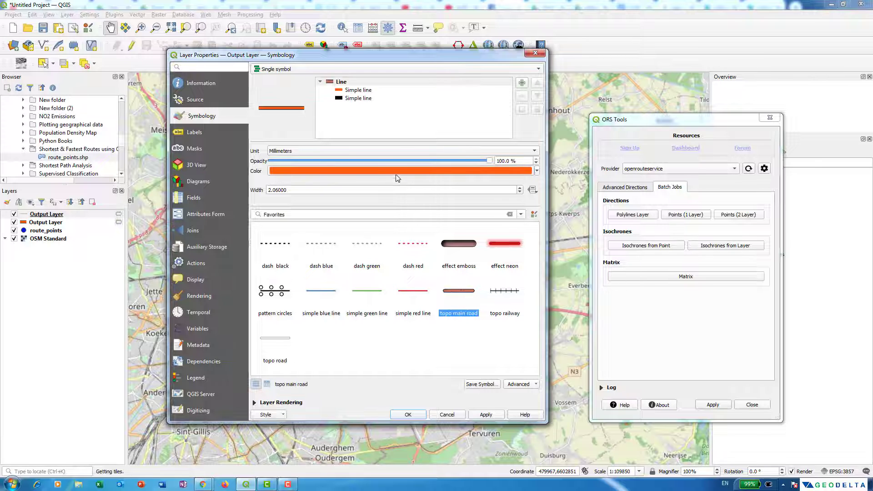
Recolor the symbol's orange simple line to blue (#112cff) and apply the layer's symbology.
{"action": "left_click", "coordinate": [353, 91]}
{"action": "left_click", "coordinate": [367, 171]}
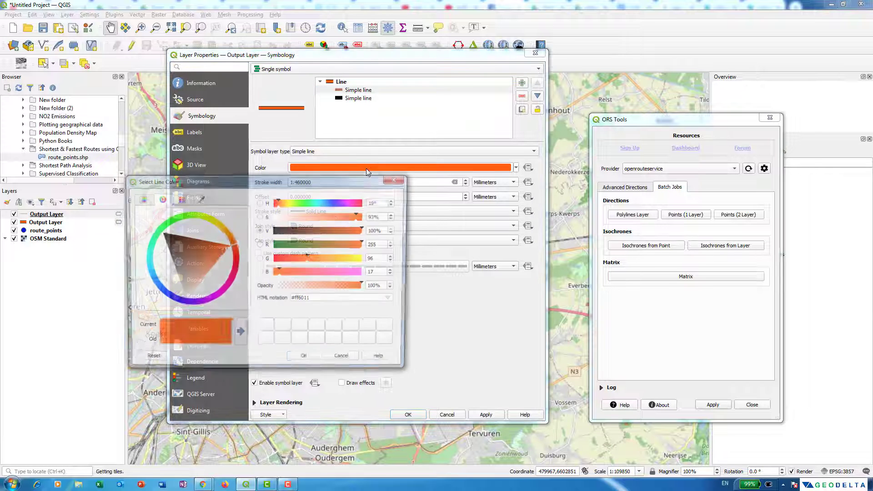
{"action": "left_click", "coordinate": [162, 302]}
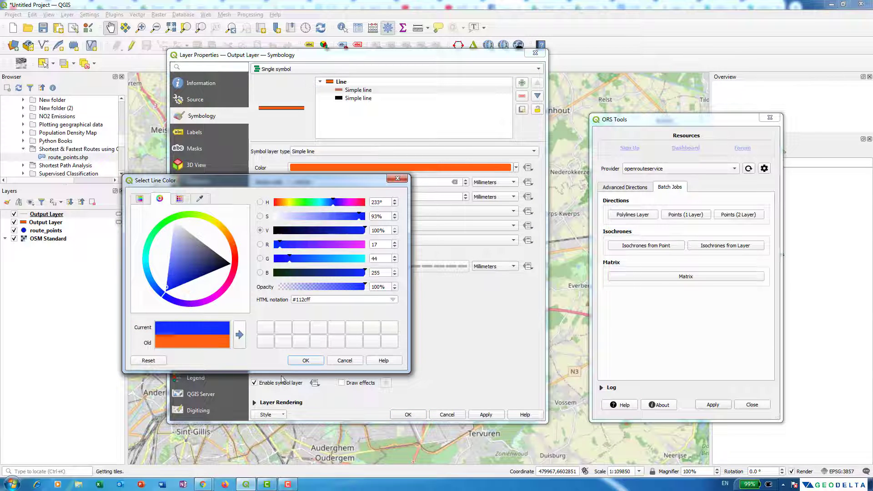
{"action": "left_click", "coordinate": [304, 360]}
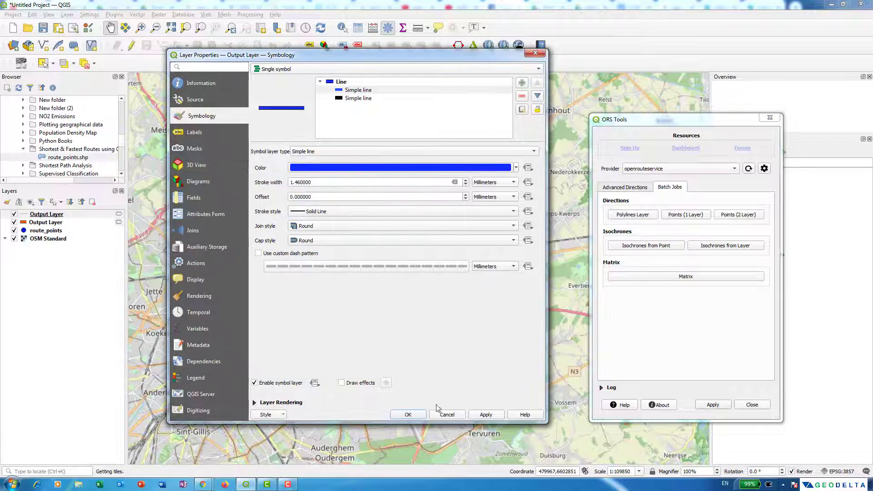
{"action": "left_click", "coordinate": [408, 414]}
Compare the blue shortest route with the orange fastest route where they diverge, near Yser and in Machelen.
{"action": "scroll", "coordinate": [252, 415], "scroll_direction": "up", "scroll_amount": 1}
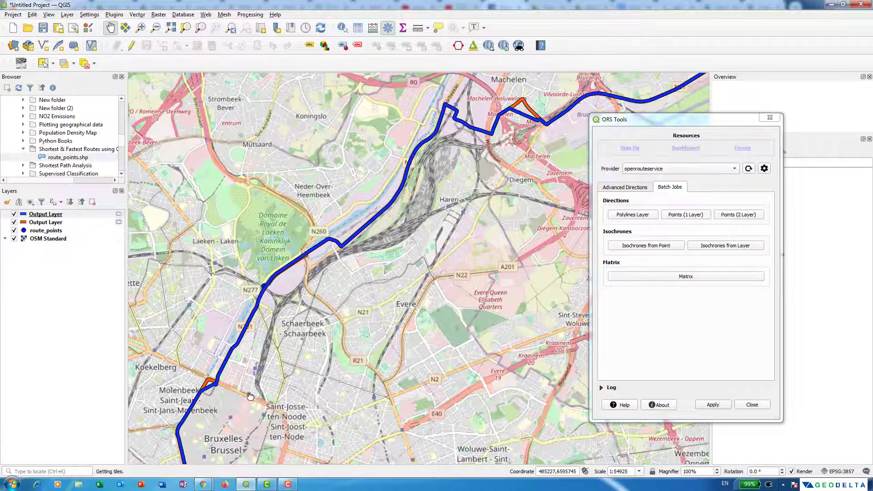
{"action": "scroll", "coordinate": [251, 397], "scroll_direction": "up", "scroll_amount": 2}
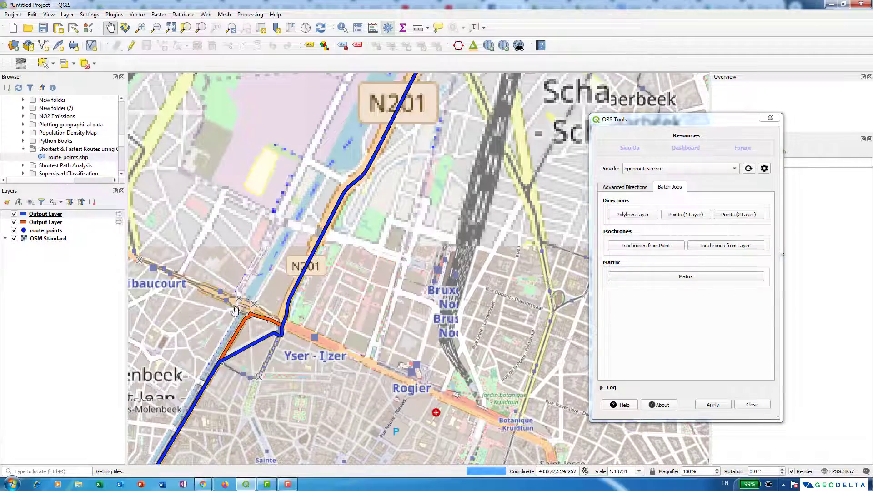
{"action": "scroll", "coordinate": [235, 311], "scroll_direction": "down", "scroll_amount": 2}
{"action": "scroll", "coordinate": [310, 306], "scroll_direction": "up", "scroll_amount": 2}
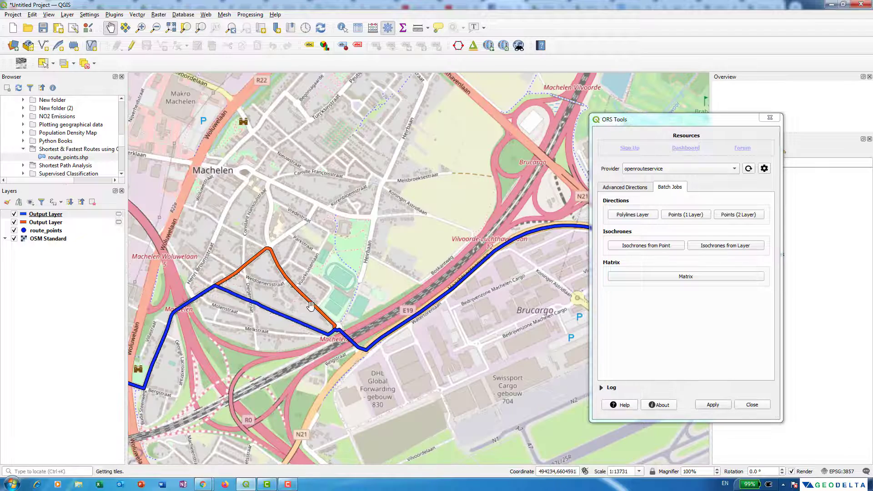
{"action": "left_click_drag", "start_coordinate": [328, 293], "coordinate": [373, 264]}
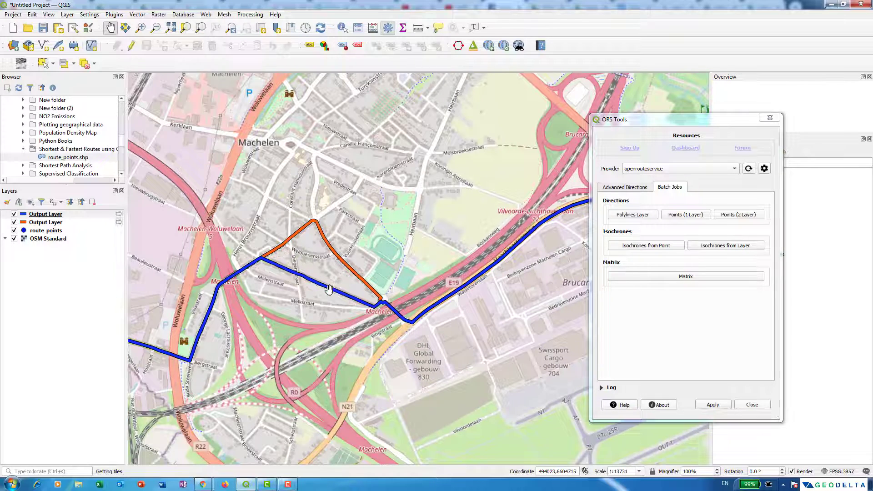
{"action": "scroll", "coordinate": [329, 289], "scroll_direction": "down", "scroll_amount": 1}
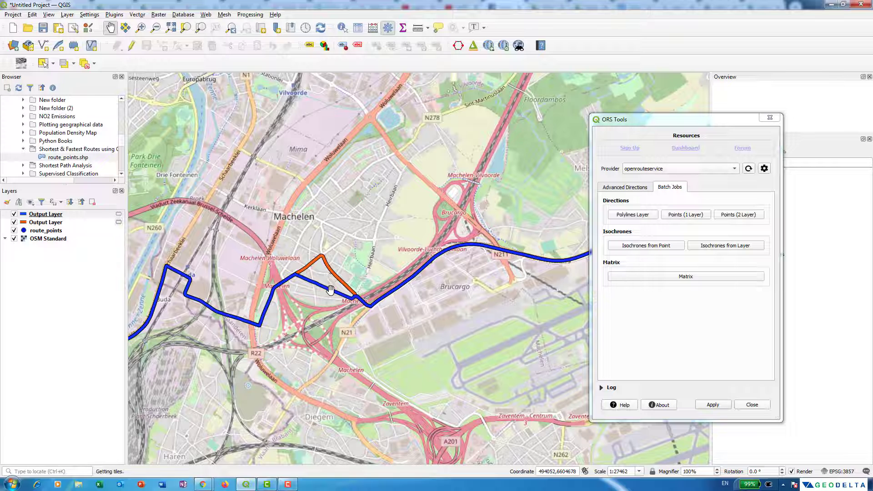
{"action": "scroll", "coordinate": [363, 296], "scroll_direction": "down", "scroll_amount": 1}
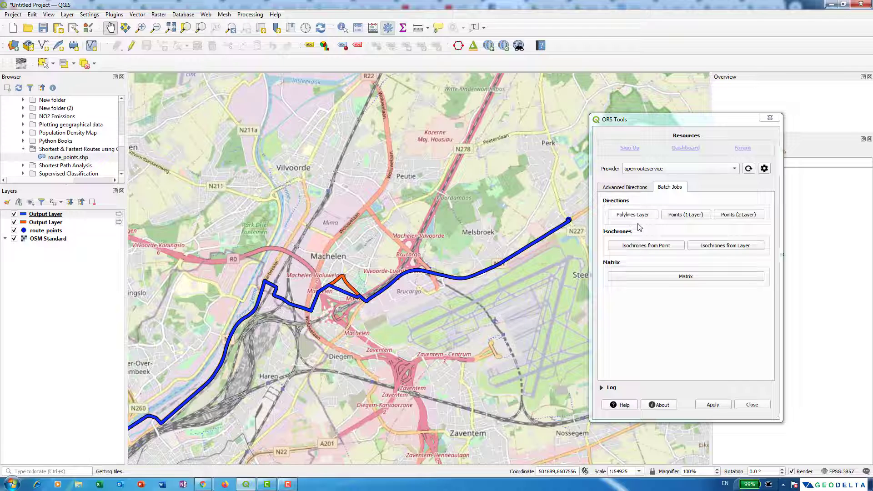
{"action": "left_click_drag", "start_coordinate": [339, 371], "coordinate": [405, 253]}
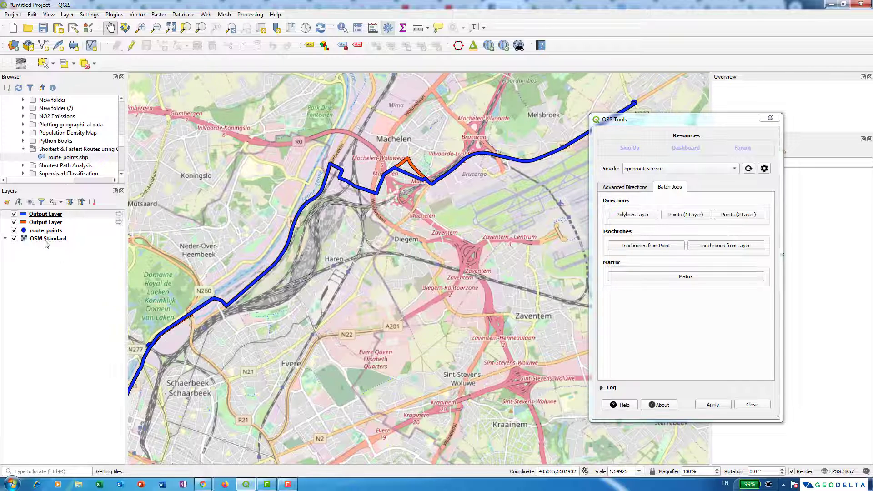
Hide both Output Layer routes, leaving the route_points and OSM Standard layers displayed.
{"action": "left_click", "coordinate": [14, 214]}
{"action": "left_click", "coordinate": [14, 222]}
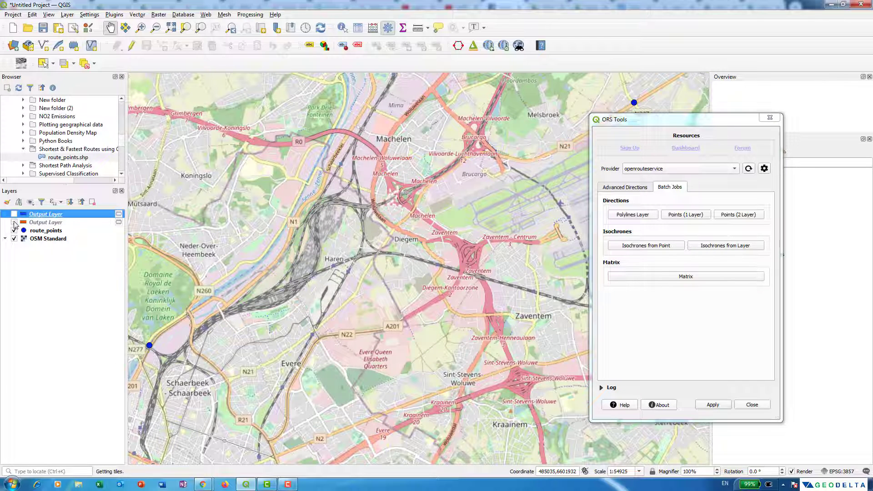
{"action": "left_click_drag", "start_coordinate": [200, 327], "coordinate": [300, 320]}
{"action": "scroll", "coordinate": [300, 320], "scroll_direction": "down", "scroll_amount": 2}
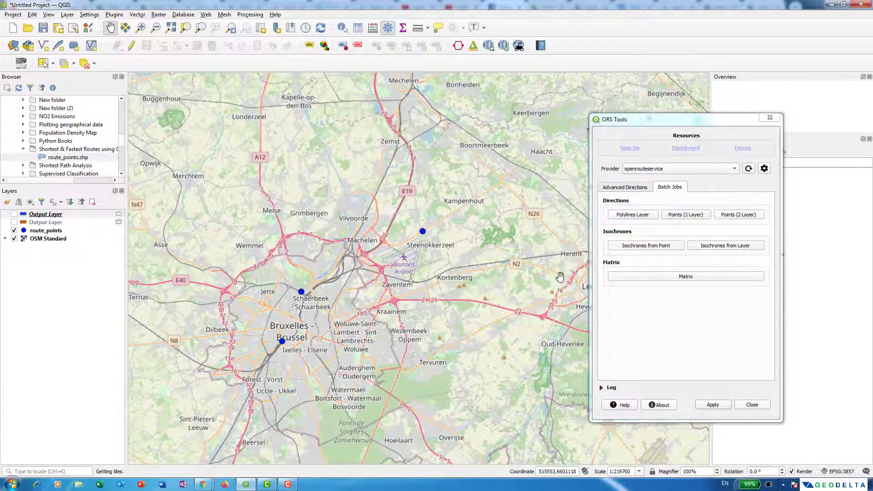
Set up Isochrones From Point with cycling-regular travel mode, time dimension and ranges 5, 10, 40 minutes.
{"action": "left_click", "coordinate": [657, 248]}
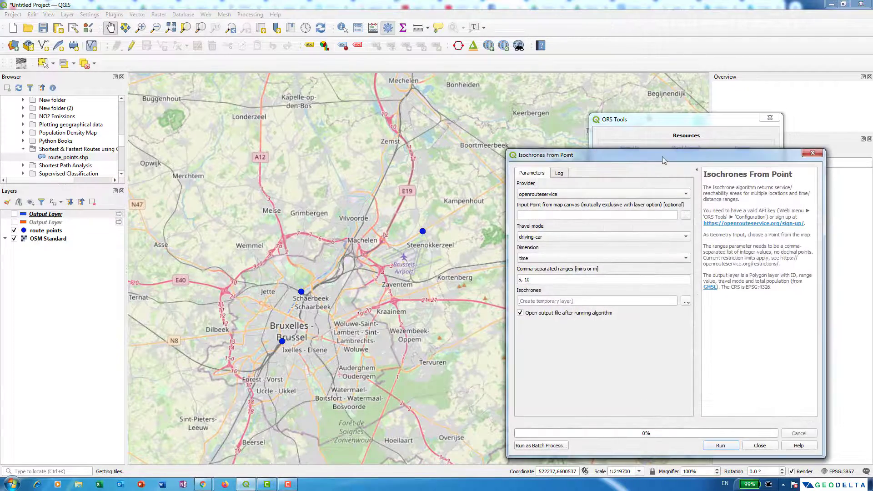
{"action": "left_click_drag", "start_coordinate": [663, 160], "coordinate": [594, 142]}
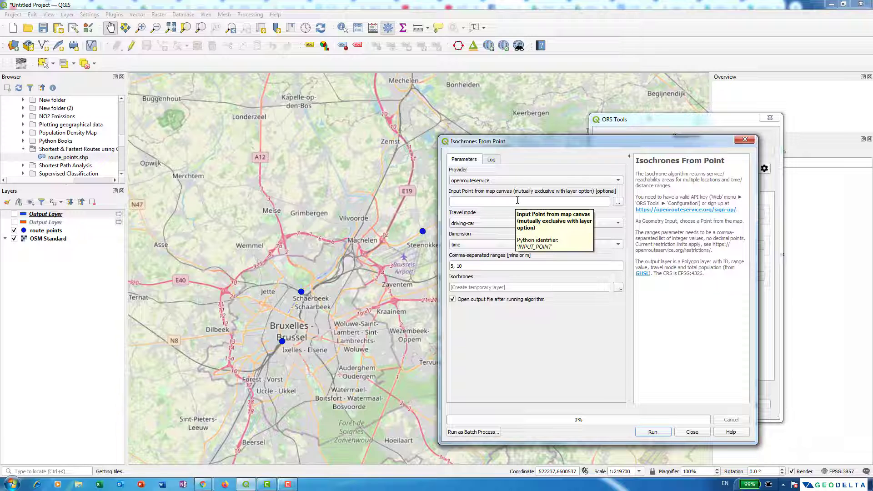
{"action": "left_click", "coordinate": [487, 228]}
{"action": "left_click", "coordinate": [487, 246]}
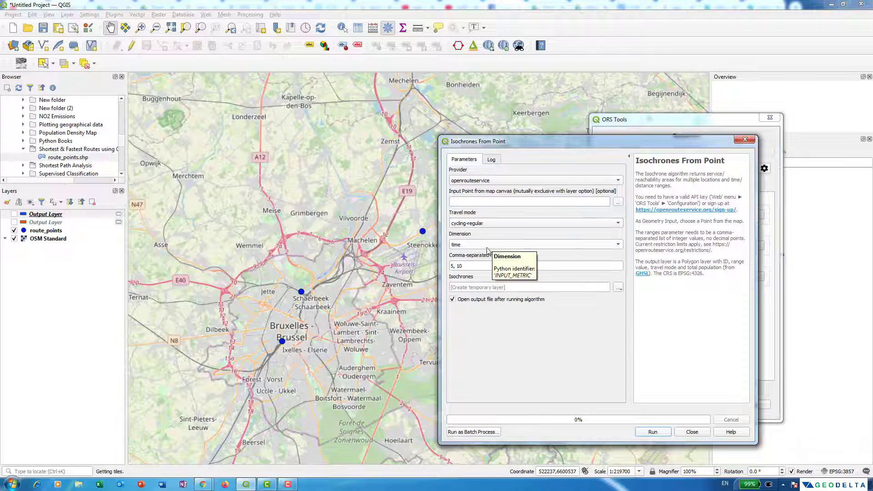
{"action": "left_click", "coordinate": [472, 250]}
{"action": "left_click", "coordinate": [471, 247]}
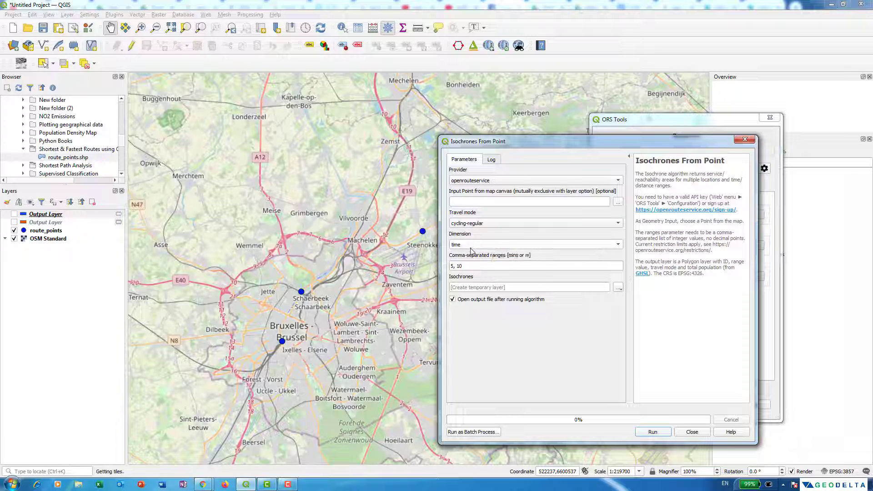
{"action": "double_click", "coordinate": [455, 266]}
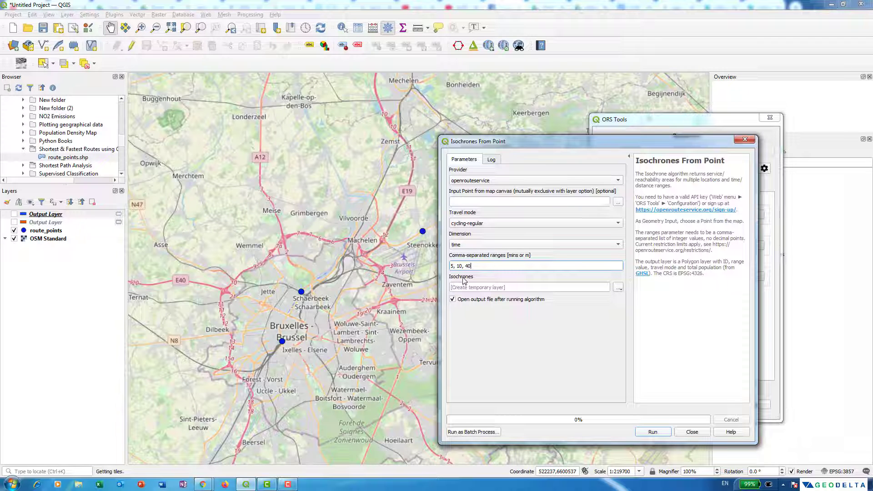
Pick the isochrone input point on the map canvas, where the railway meets the road just northwest of Merchtem.
{"action": "left_click", "coordinate": [619, 202]}
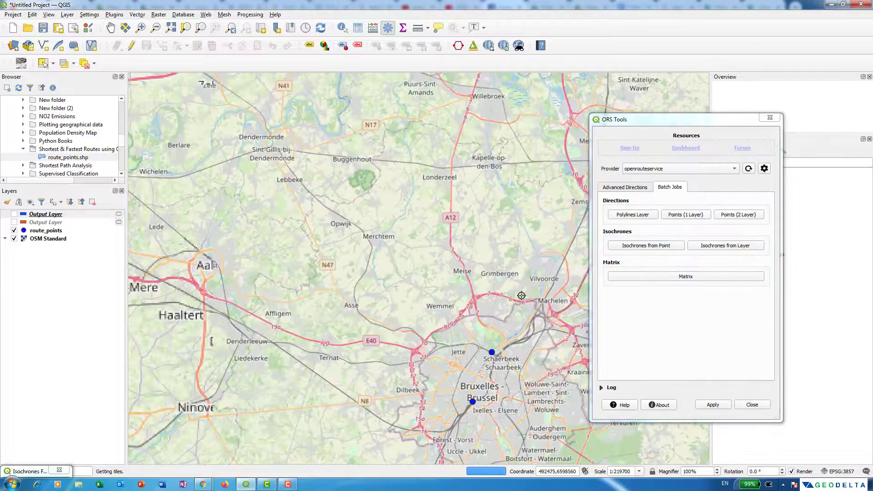
{"action": "left_click_drag", "start_coordinate": [504, 345], "coordinate": [325, 388]}
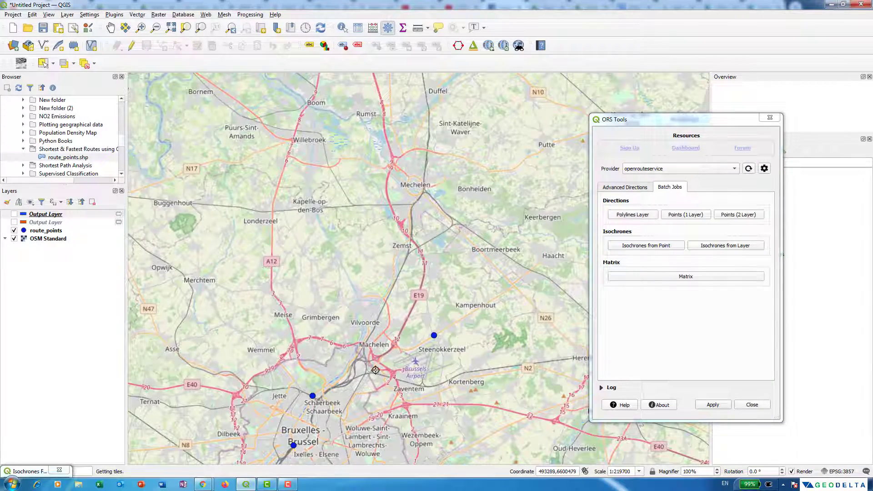
{"action": "left_click_drag", "start_coordinate": [347, 315], "coordinate": [457, 323]}
{"action": "scroll", "coordinate": [289, 280], "scroll_direction": "up", "scroll_amount": 2}
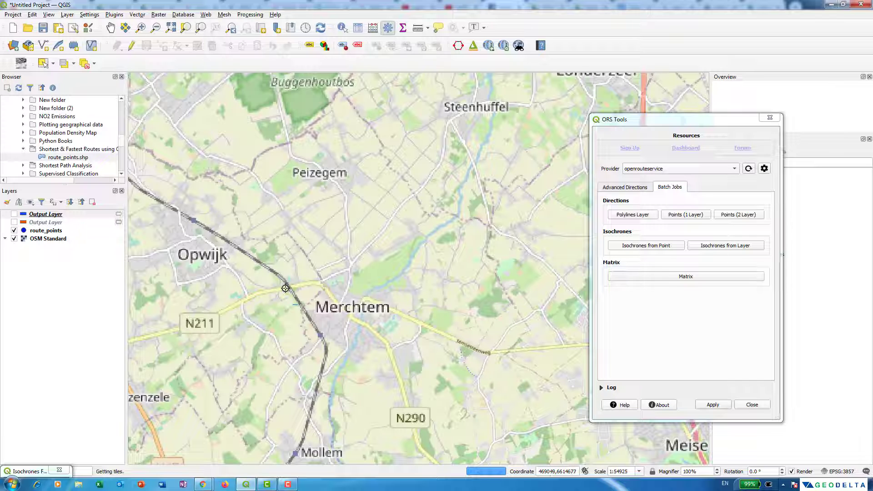
{"action": "left_click", "coordinate": [286, 289]}
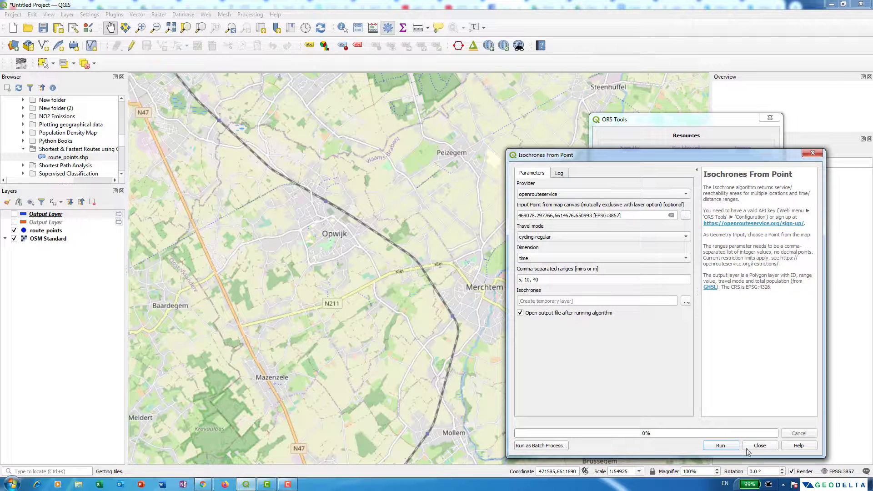
Run the Isochrones From Point calculation, check the resulting reach areas on the map and close the algorithm dialog.
{"action": "left_click", "coordinate": [720, 446]}
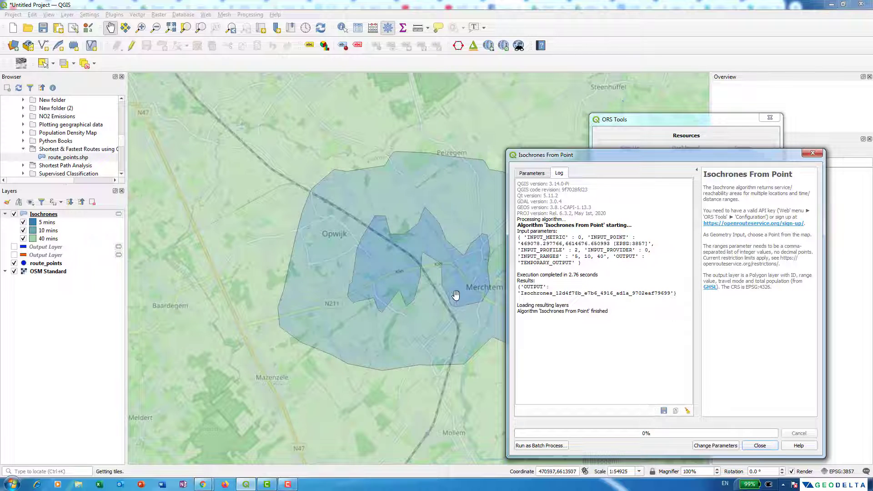
{"action": "left_click_drag", "start_coordinate": [398, 300], "coordinate": [333, 301]}
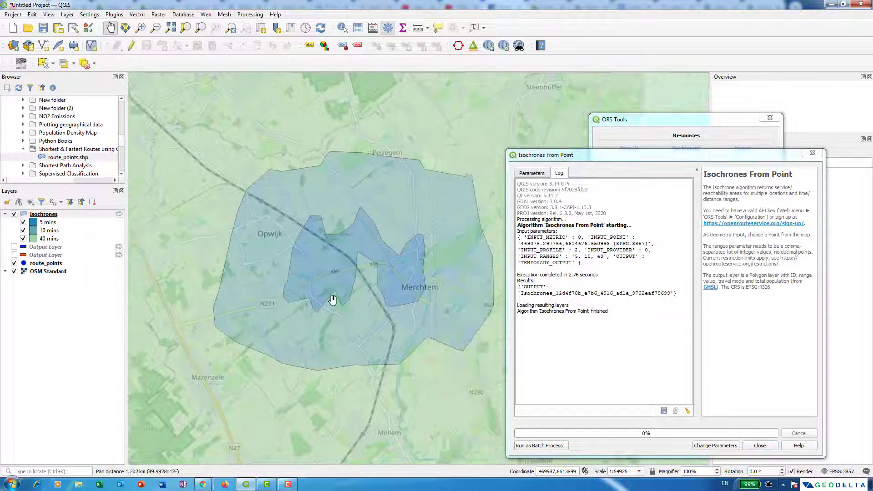
{"action": "scroll", "coordinate": [315, 302], "scroll_direction": "up", "scroll_amount": 1}
{"action": "scroll", "coordinate": [316, 302], "scroll_direction": "down", "scroll_amount": 3}
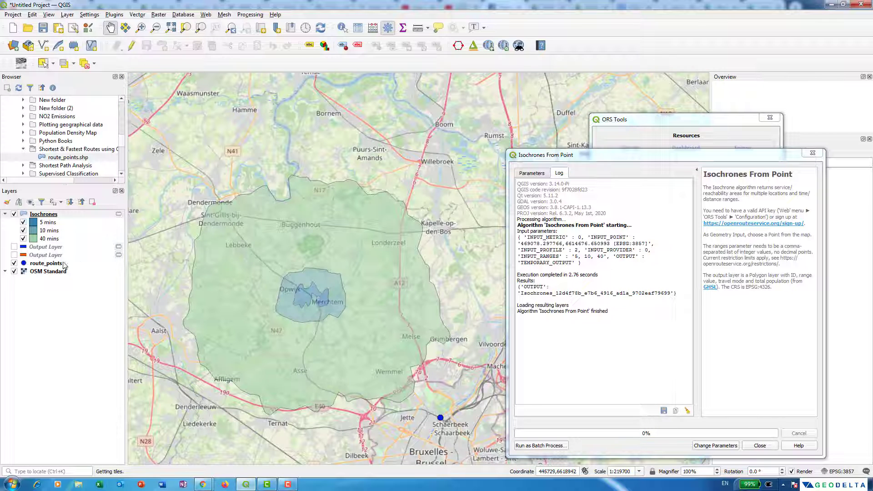
{"action": "left_click", "coordinate": [49, 215]}
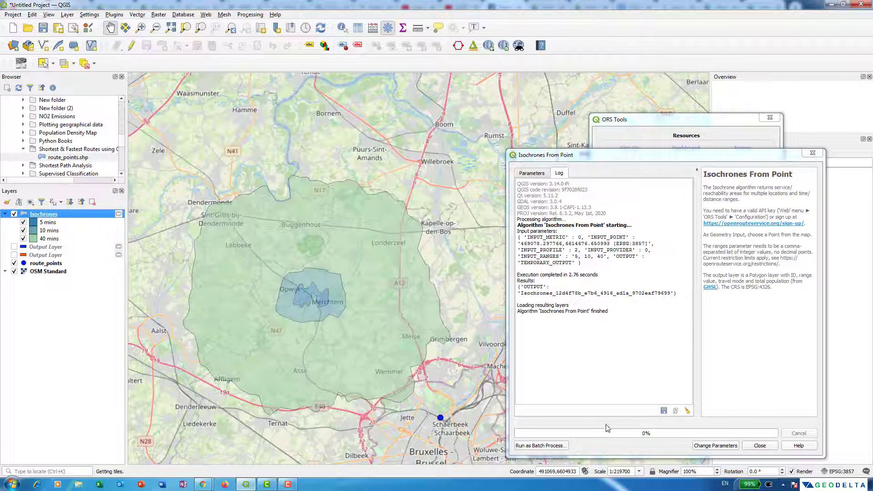
{"action": "left_click", "coordinate": [764, 447]}
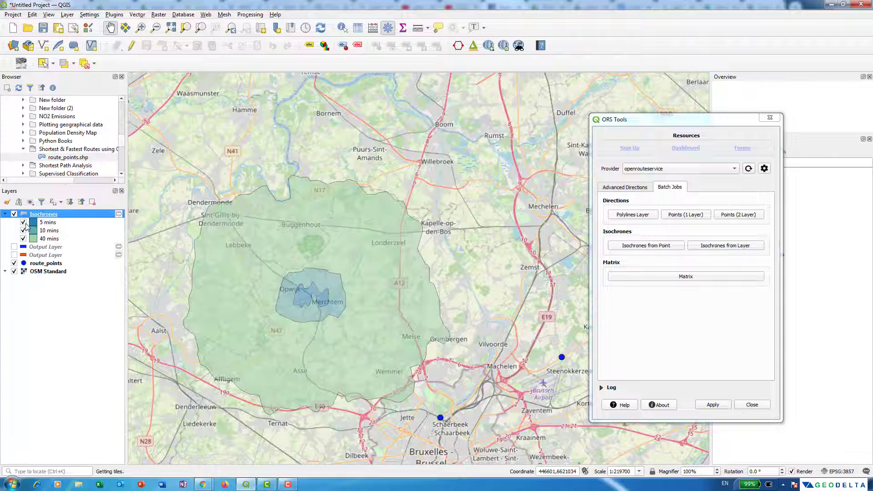
Hide the 40 mins and 10 mins classes of the Isochrones layer to examine the 5-minute cycling area.
{"action": "left_click", "coordinate": [23, 239]}
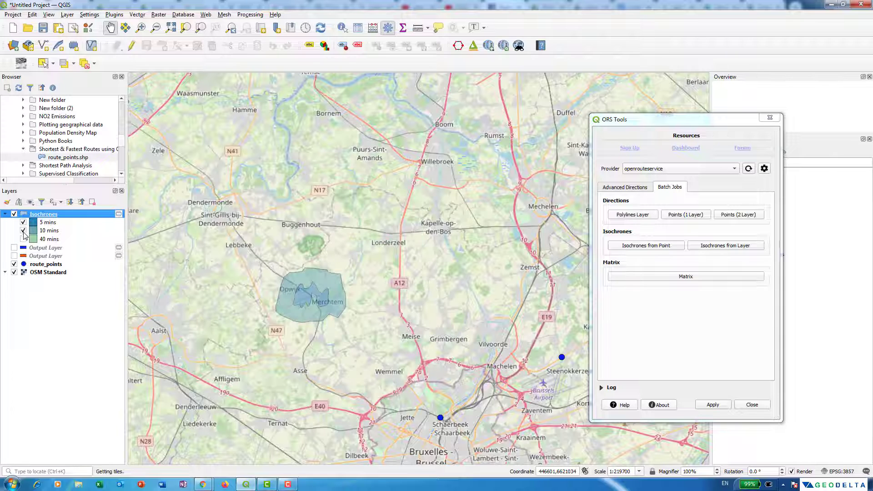
{"action": "left_click", "coordinate": [24, 231]}
{"action": "scroll", "coordinate": [304, 305], "scroll_direction": "up", "scroll_amount": 2}
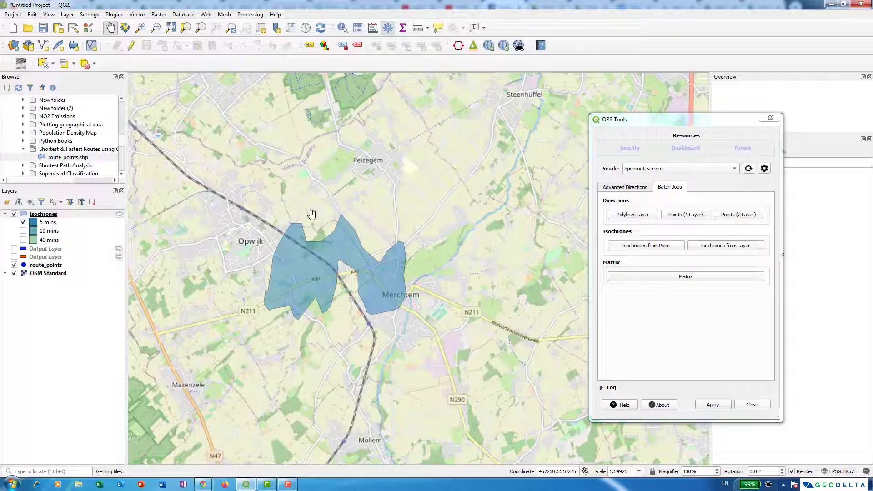
{"action": "scroll", "coordinate": [311, 274], "scroll_direction": "up", "scroll_amount": 1}
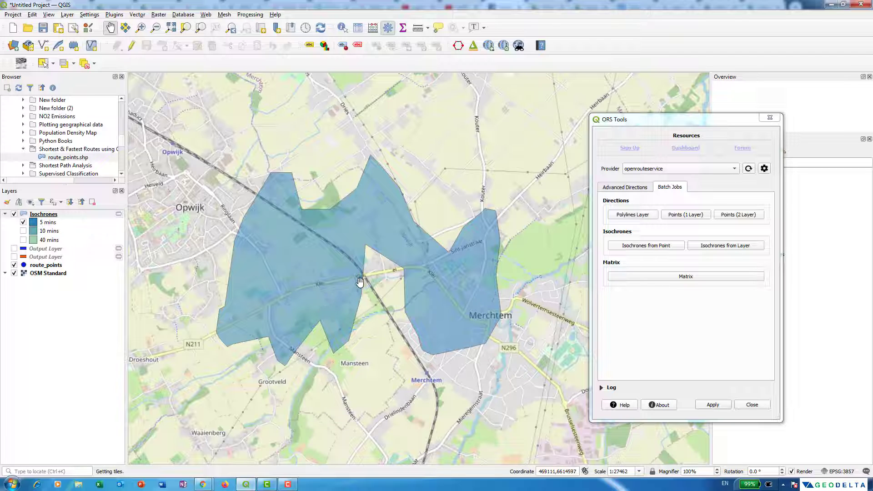
Show the 10 mins and 40 mins isochrones again and compare their extents with the 5-minute area.
{"action": "left_click", "coordinate": [23, 231]}
{"action": "scroll", "coordinate": [312, 312], "scroll_direction": "up", "scroll_amount": 3}
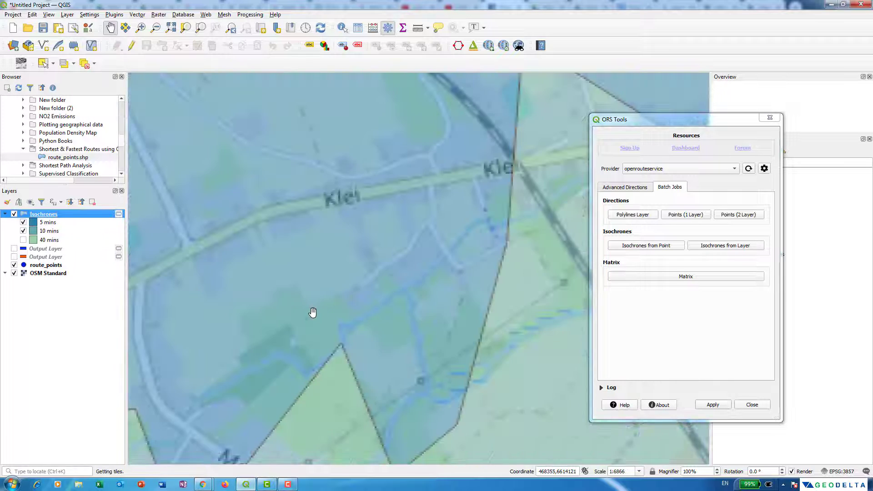
{"action": "scroll", "coordinate": [313, 313], "scroll_direction": "down", "scroll_amount": 4}
{"action": "scroll", "coordinate": [313, 314], "scroll_direction": "down", "scroll_amount": 1}
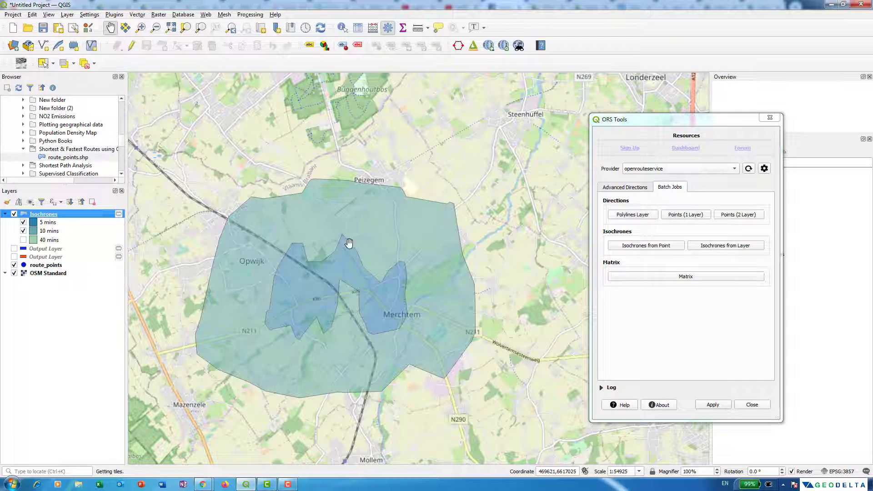
{"action": "scroll", "coordinate": [259, 302], "scroll_direction": "up", "scroll_amount": 2}
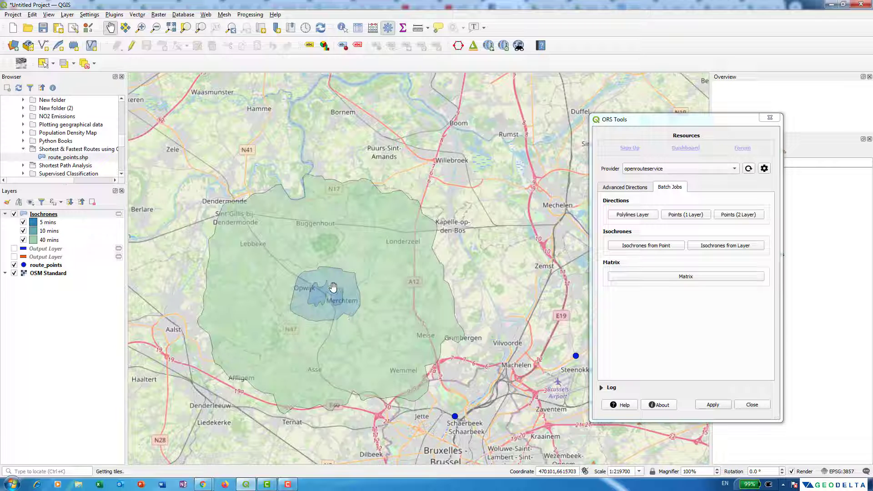
Hide the Isochrones layer with all its range classes, keeping the route_points around Brussels in view.
{"action": "left_click_drag", "start_coordinate": [408, 333], "coordinate": [283, 306]}
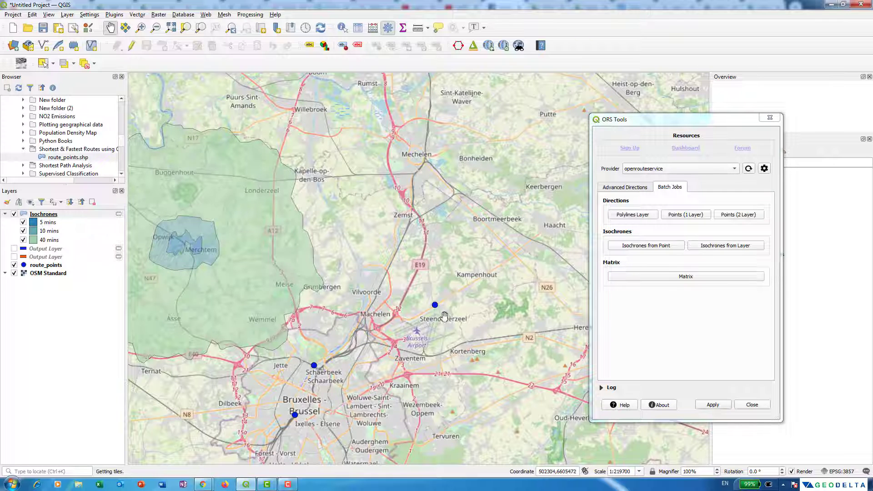
{"action": "left_click", "coordinate": [14, 214]}
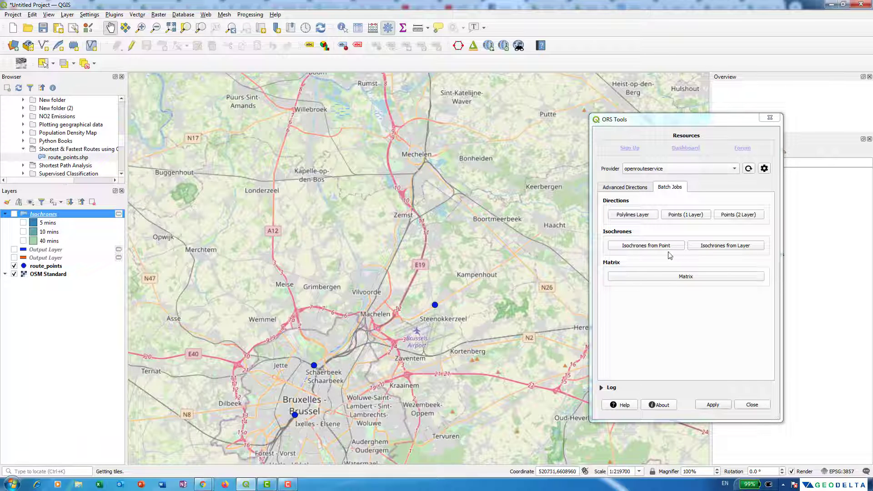
{"action": "left_click_drag", "start_coordinate": [457, 326], "coordinate": [435, 260]}
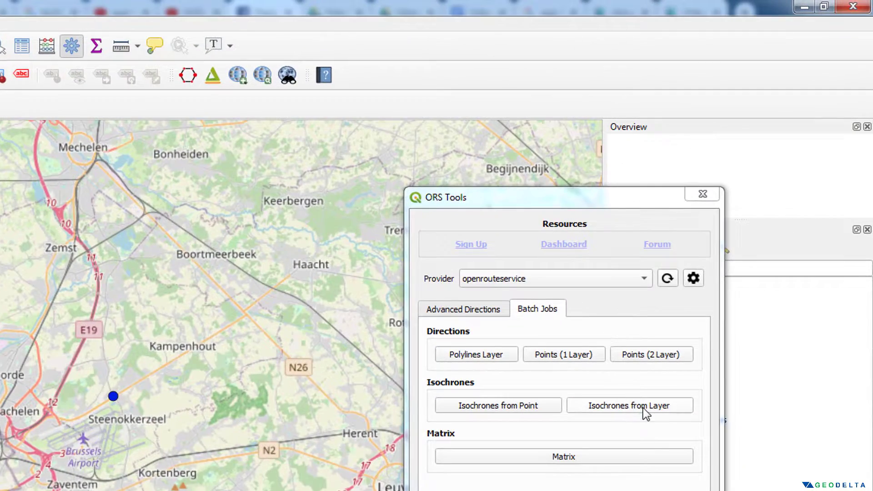
Set up Isochrones From Layer with route_points as the input point layer and foot-walking as the travel mode.
{"action": "left_click", "coordinate": [643, 408]}
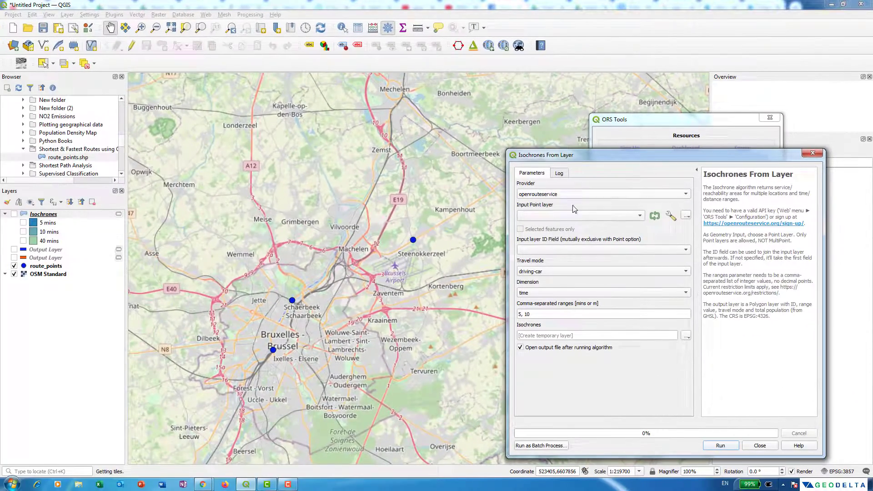
{"action": "left_click", "coordinate": [639, 217]}
{"action": "left_click", "coordinate": [550, 218]}
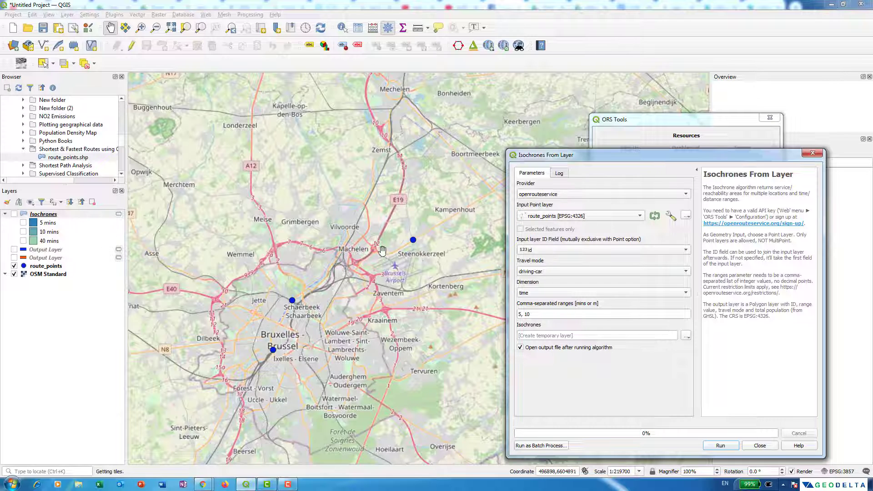
{"action": "left_click", "coordinate": [541, 272]}
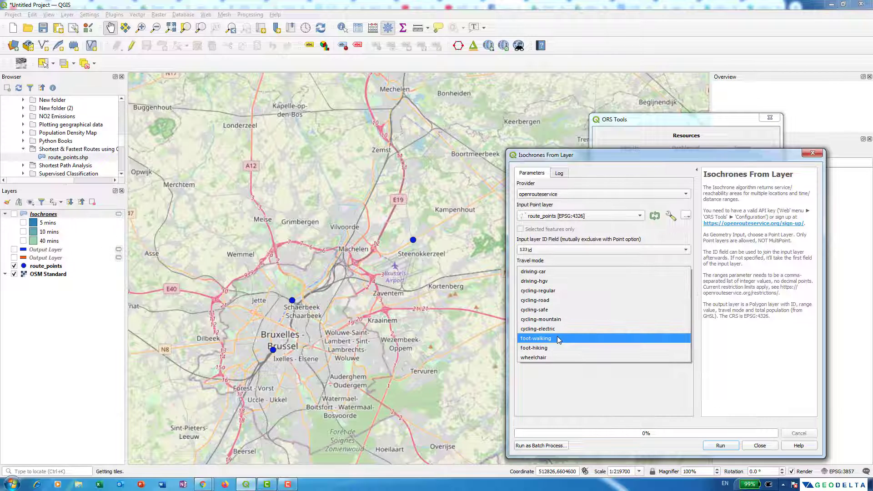
{"action": "left_click", "coordinate": [558, 340]}
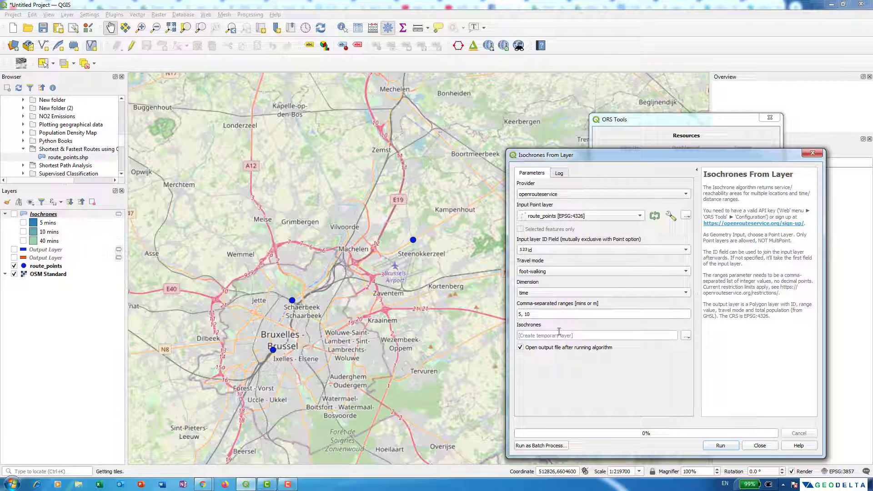
Set the isochrone ranges to 10, 20, 30 minutes and run the algorithm.
{"action": "left_click", "coordinate": [534, 315]}
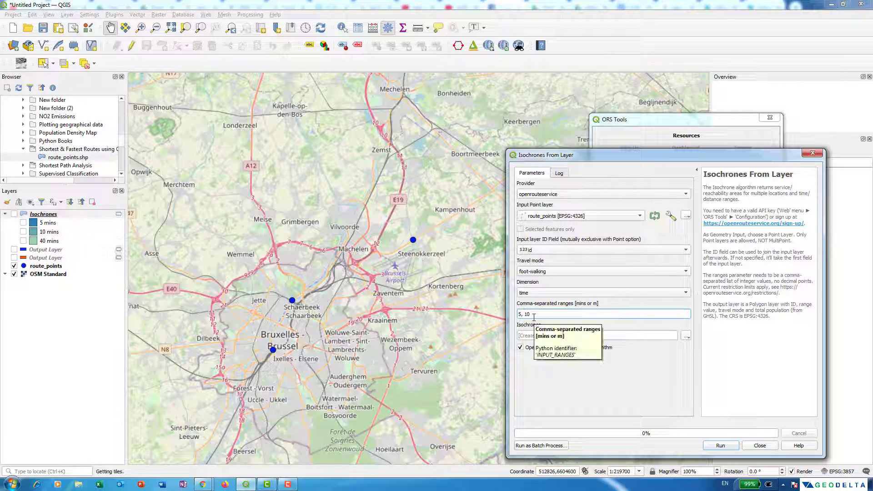
{"action": "double_click", "coordinate": [520, 315]}
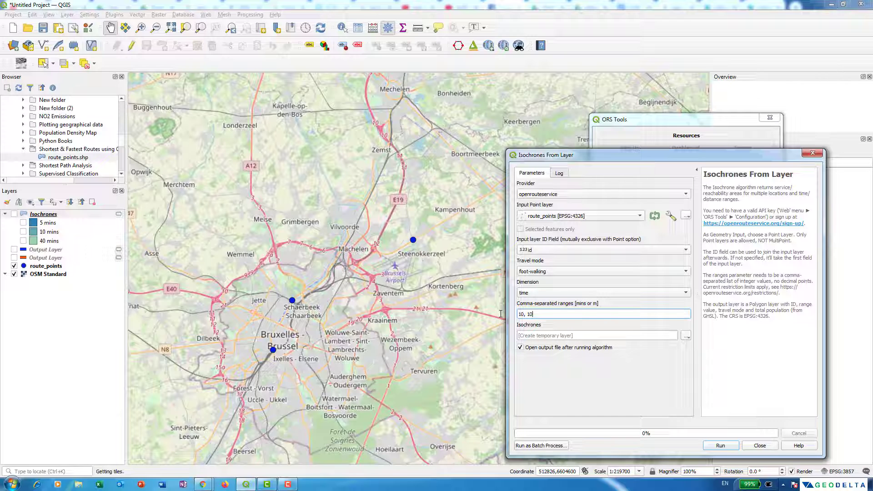
{"action": "type", "text": "20"}
{"action": "type", "text": "30"}
{"action": "left_click", "coordinate": [728, 447]}
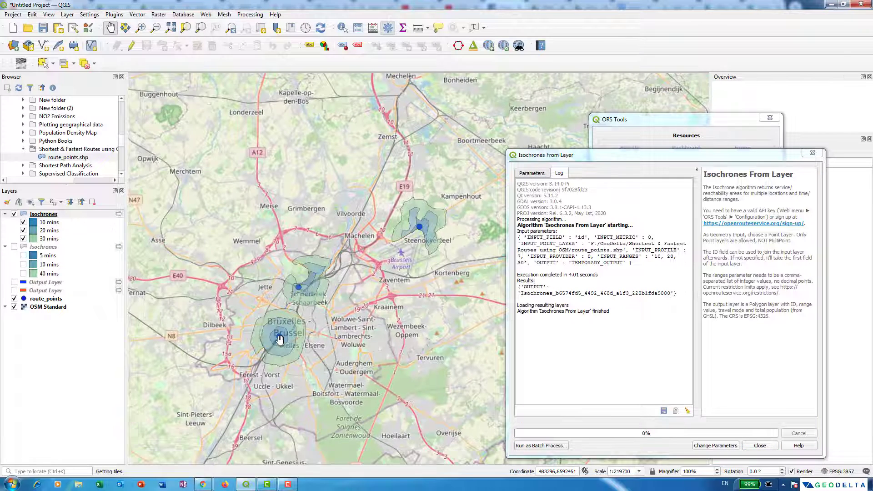
Examine the walking isochrones around the Brussels, Schaerbeek and Steenokkerzeel points, and close the algorithm dialog.
{"action": "scroll", "coordinate": [280, 340], "scroll_direction": "up", "scroll_amount": 2}
{"action": "scroll", "coordinate": [278, 321], "scroll_direction": "up", "scroll_amount": 1}
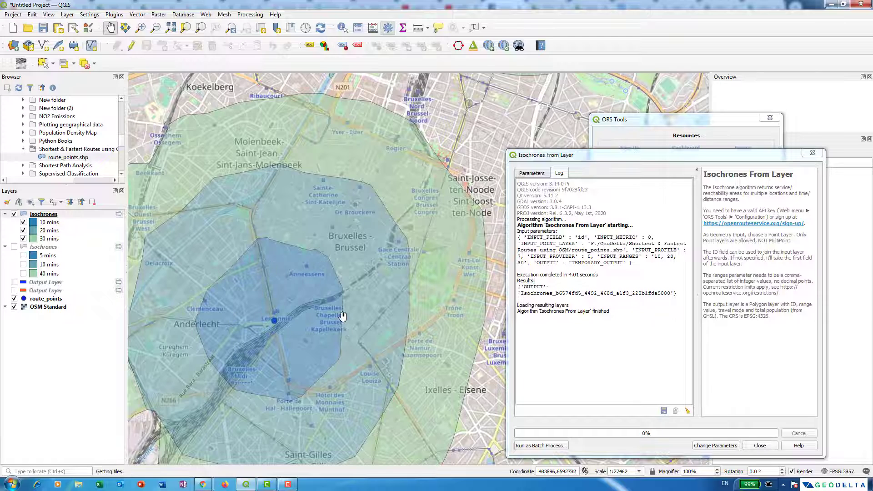
{"action": "scroll", "coordinate": [356, 304], "scroll_direction": "down", "scroll_amount": 1}
{"action": "scroll", "coordinate": [306, 355], "scroll_direction": "down", "scroll_amount": 1}
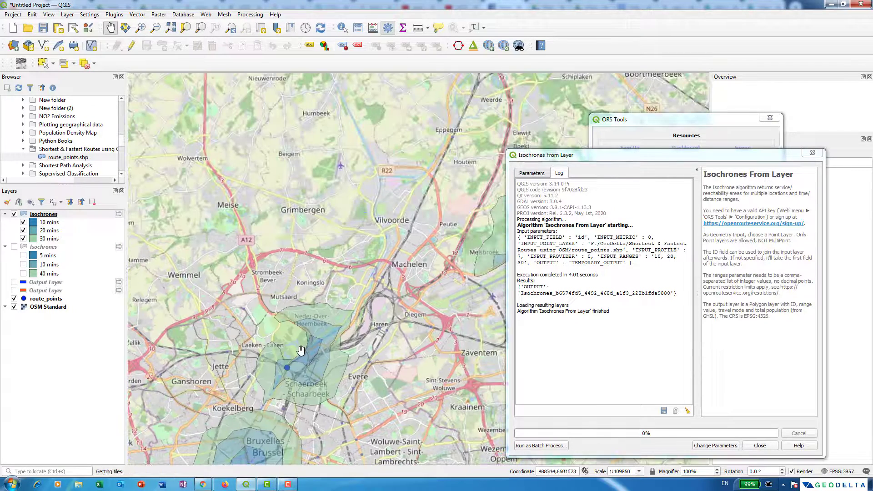
{"action": "scroll", "coordinate": [306, 355], "scroll_direction": "down", "scroll_amount": 2}
{"action": "scroll", "coordinate": [362, 333], "scroll_direction": "up", "scroll_amount": 2}
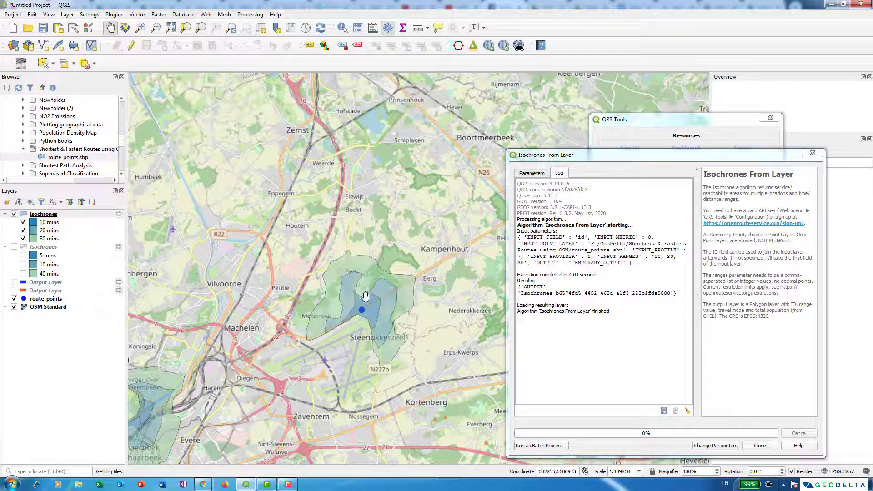
{"action": "key", "text": "Escape"}
Open Isochrones From Layer again, clear the default ranges and set the dimension to distance.
{"action": "left_click", "coordinate": [739, 248]}
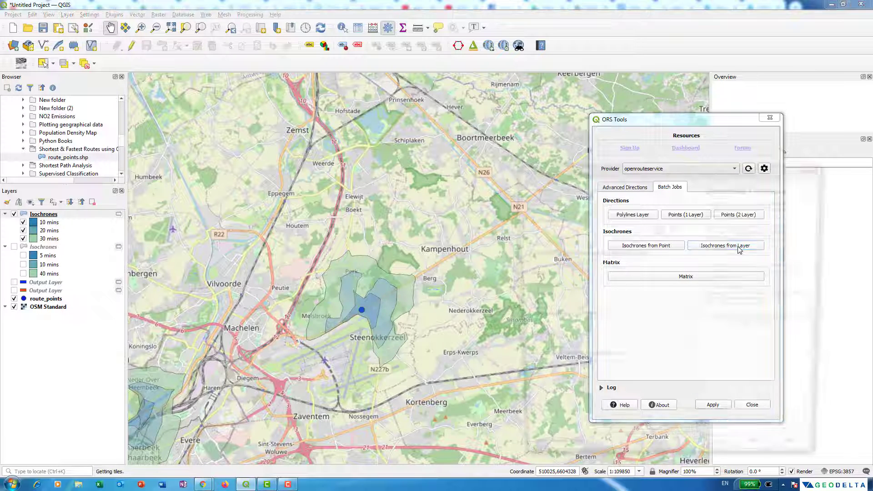
{"action": "left_click_drag", "start_coordinate": [653, 169], "coordinate": [611, 159]}
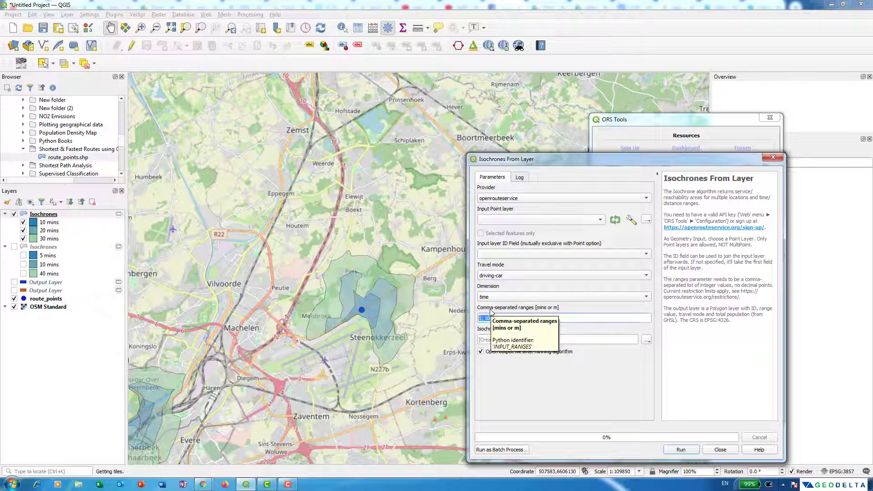
{"action": "key", "text": "BackSpace"}
{"action": "key", "text": "BackSpace"}
{"action": "key", "text": "BackSpace"}
{"action": "key", "text": "BackSpace"}
{"action": "key", "text": "BackSpace"}
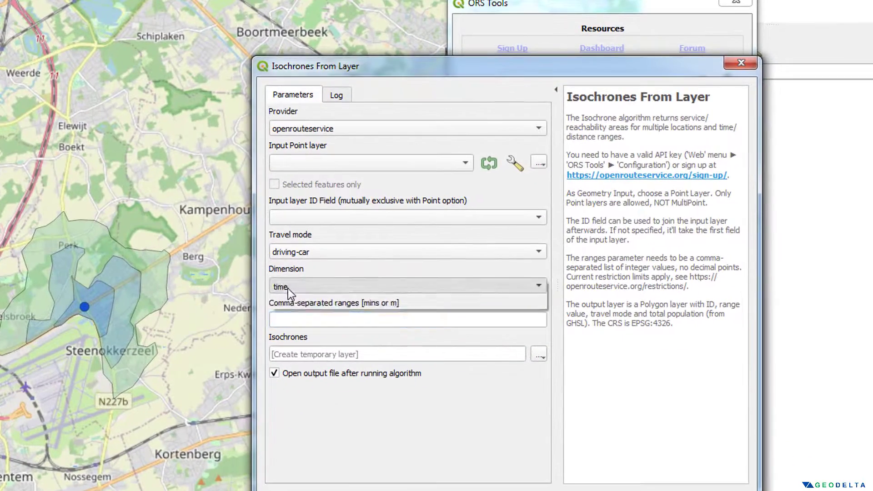
{"action": "left_click", "coordinate": [376, 292]}
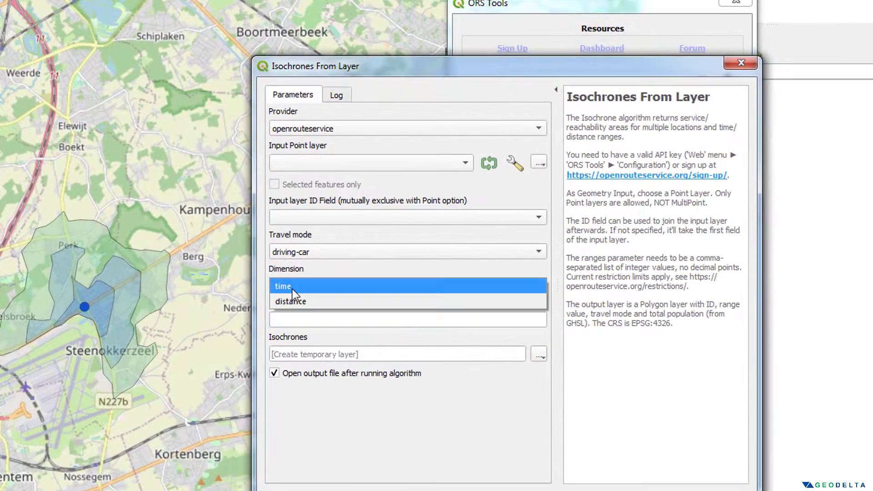
{"action": "left_click", "coordinate": [382, 304]}
Set the distance range to 5000 m and choose route_points as the input point layer.
{"action": "left_click", "coordinate": [304, 319]}
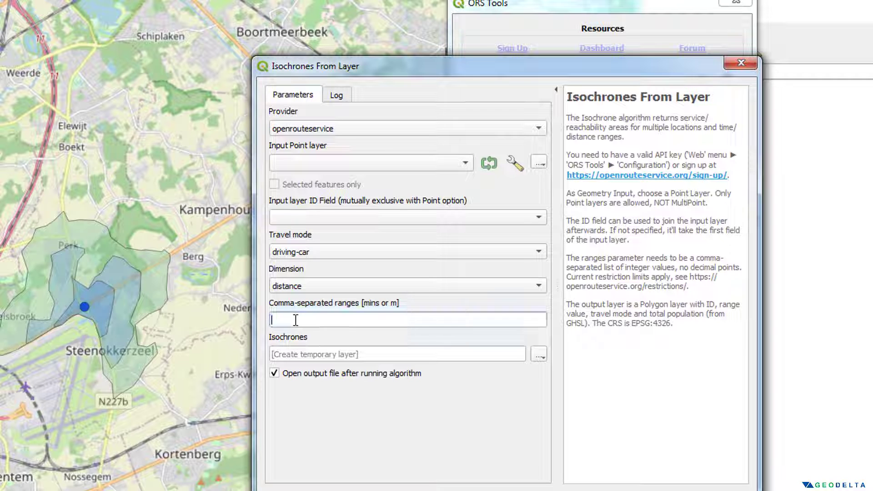
{"action": "type", "text": "5"}
{"action": "key", "text": "shift+Home"}
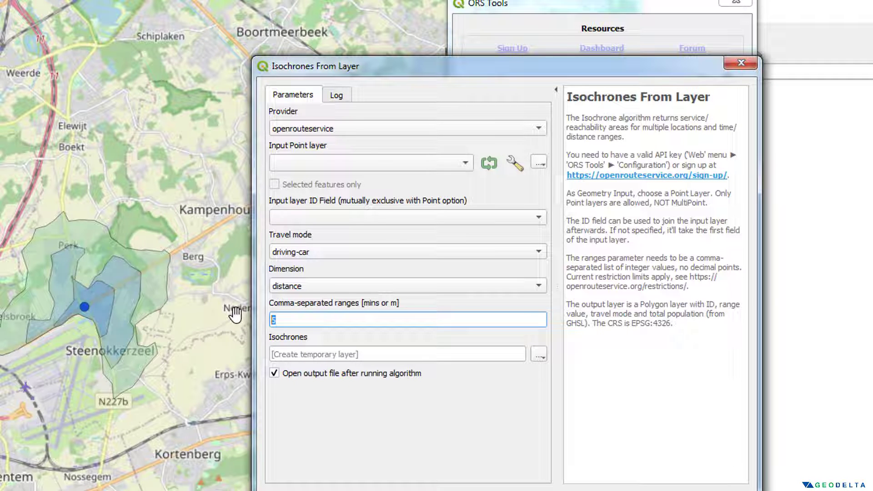
{"action": "type", "text": "000"}
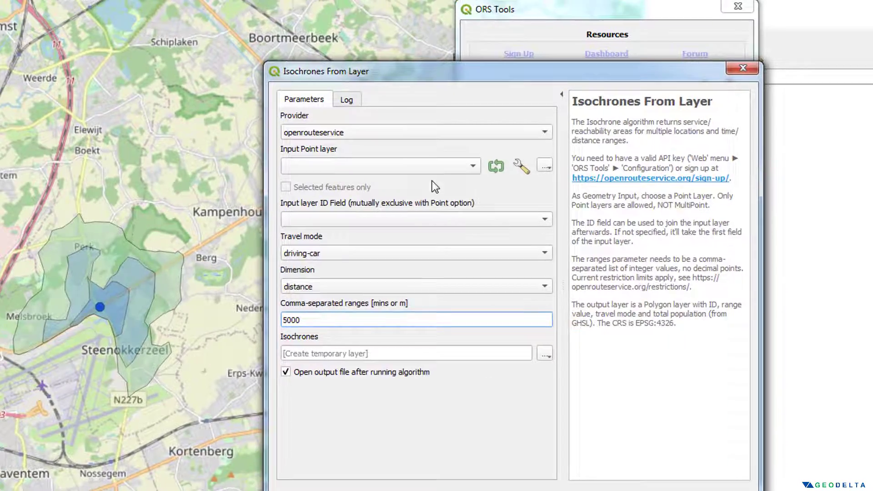
{"action": "left_click", "coordinate": [382, 167]}
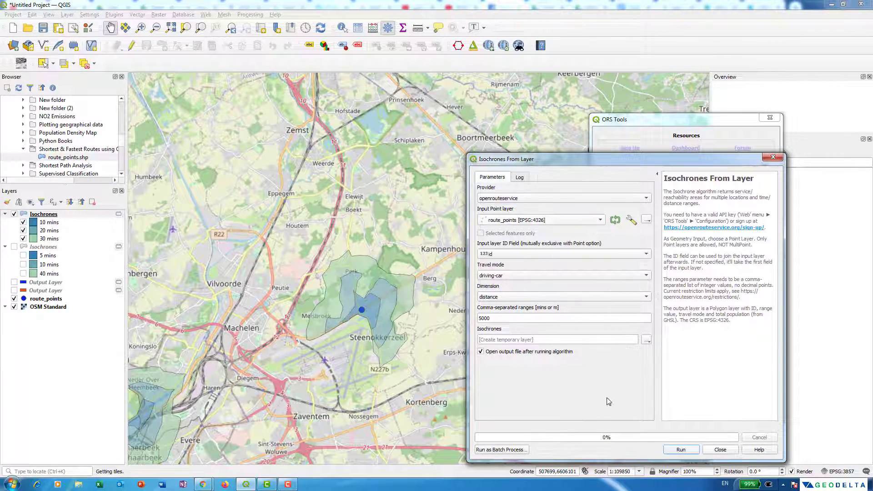
Hide the walking Isochrones layer along with its 10, 20 and 30 mins classes, and move the dialog aside.
{"action": "left_click", "coordinate": [14, 214]}
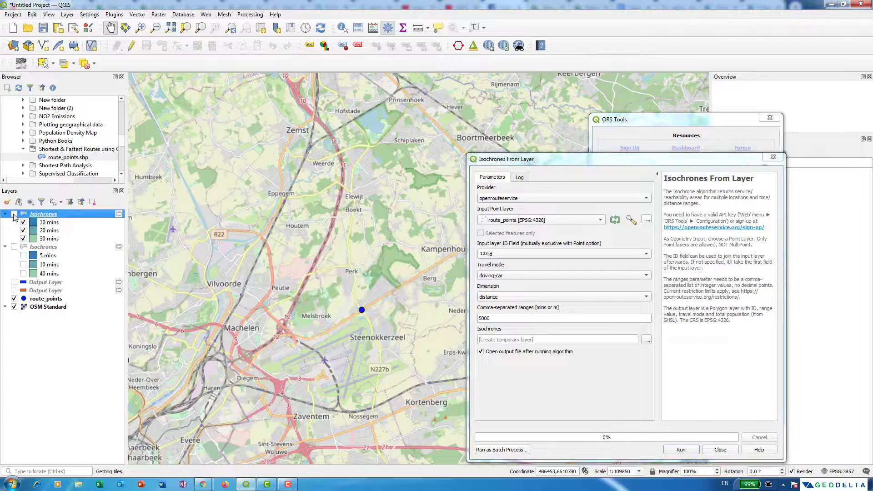
{"action": "left_click", "coordinate": [23, 222]}
{"action": "left_click", "coordinate": [23, 230]}
{"action": "left_click", "coordinate": [23, 241]}
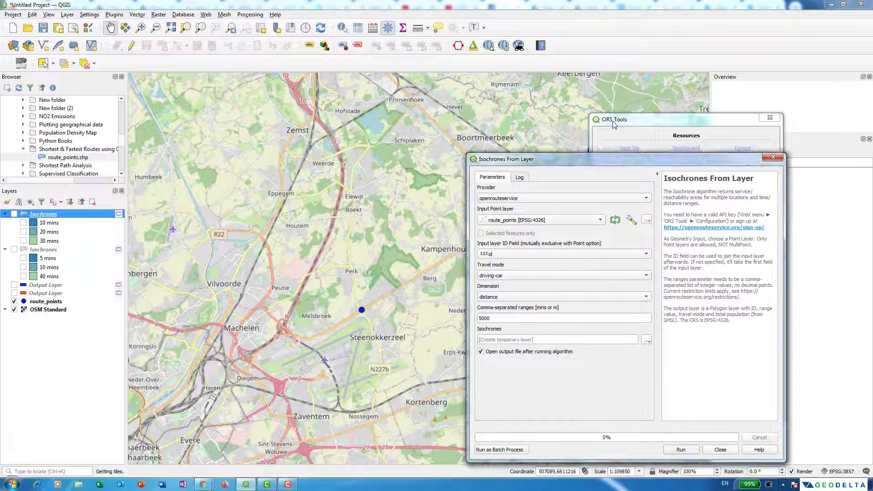
{"action": "left_click_drag", "start_coordinate": [625, 160], "coordinate": [612, 118]}
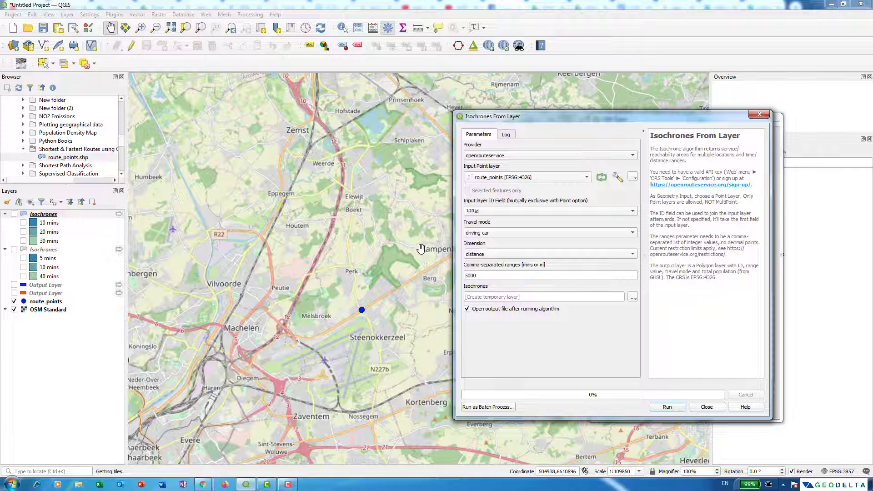
Generate the driving-car distance isochrones of 5000 m for route_points and examine the area around the Steenokkerzeel point.
{"action": "left_click", "coordinate": [680, 409]}
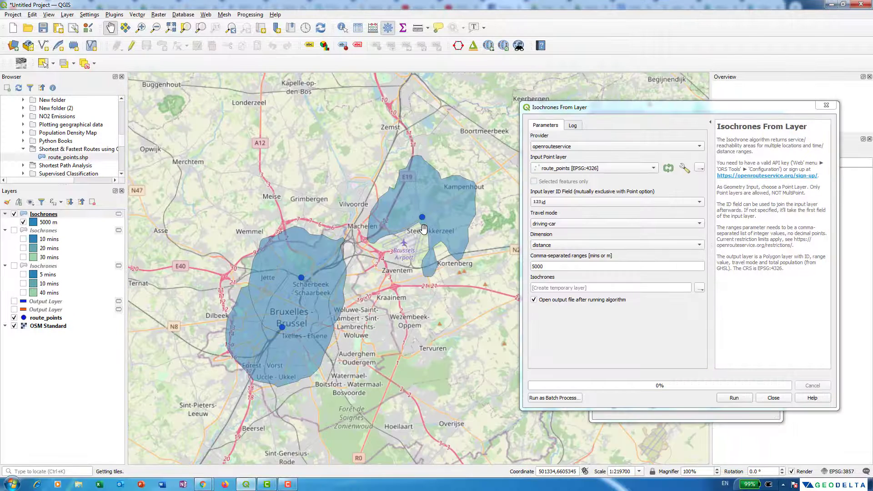
{"action": "scroll", "coordinate": [367, 268], "scroll_direction": "down", "scroll_amount": 1}
{"action": "scroll", "coordinate": [367, 268], "scroll_direction": "up", "scroll_amount": 1}
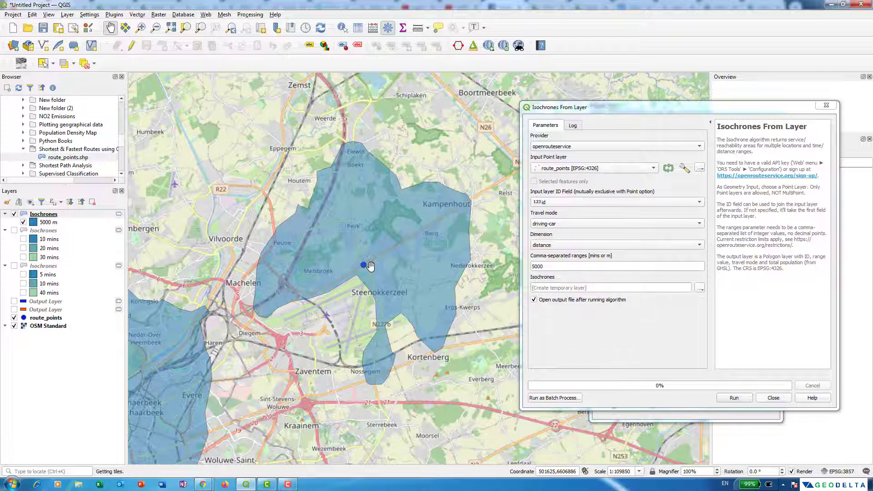
{"action": "left_click_drag", "start_coordinate": [371, 266], "coordinate": [380, 260]}
{"action": "scroll", "coordinate": [380, 260], "scroll_direction": "up", "scroll_amount": 1}
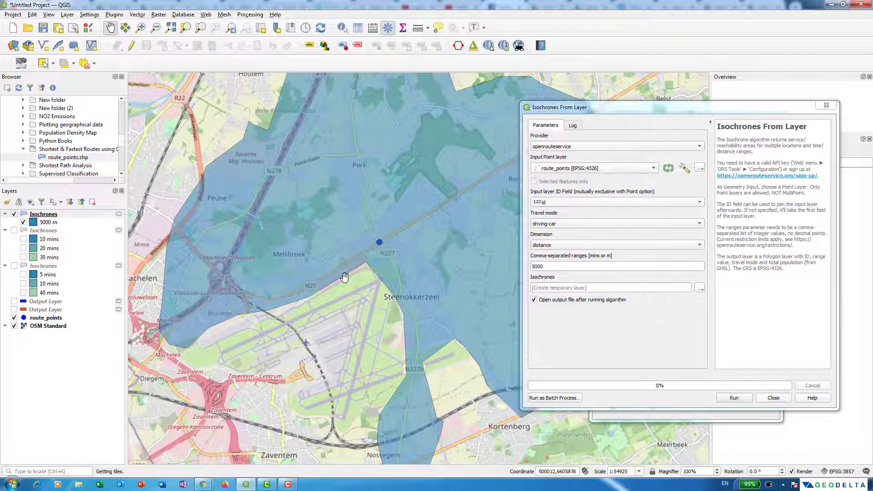
Measure the distance from the Steenokkerzeel point to the isochrone edge beside the airport, and view all the isochrones.
{"action": "left_click", "coordinate": [418, 28]}
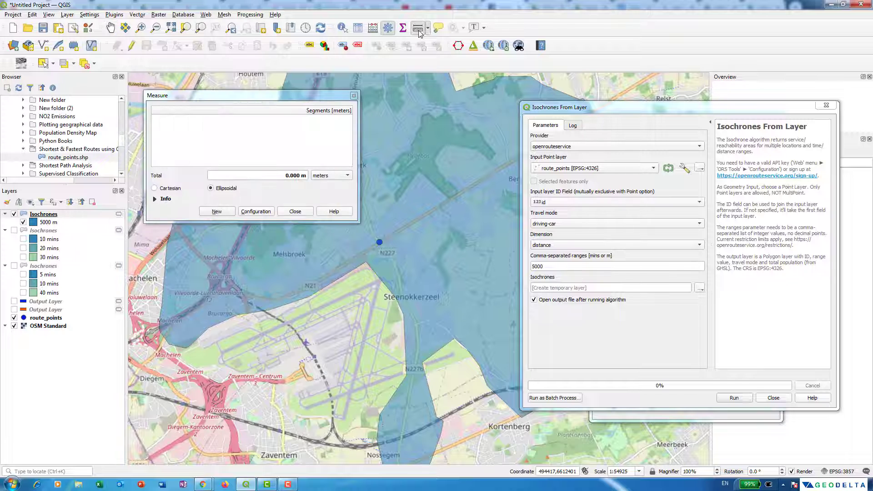
{"action": "left_click", "coordinate": [379, 242]}
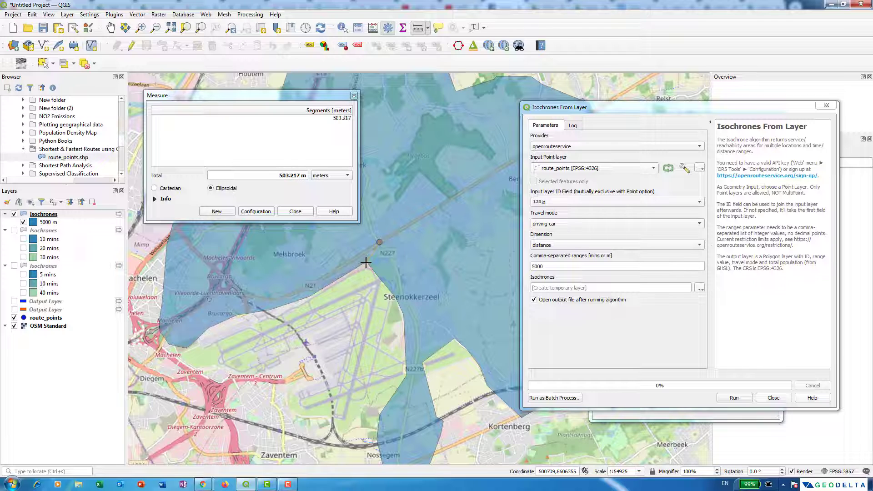
{"action": "key", "text": "Escape"}
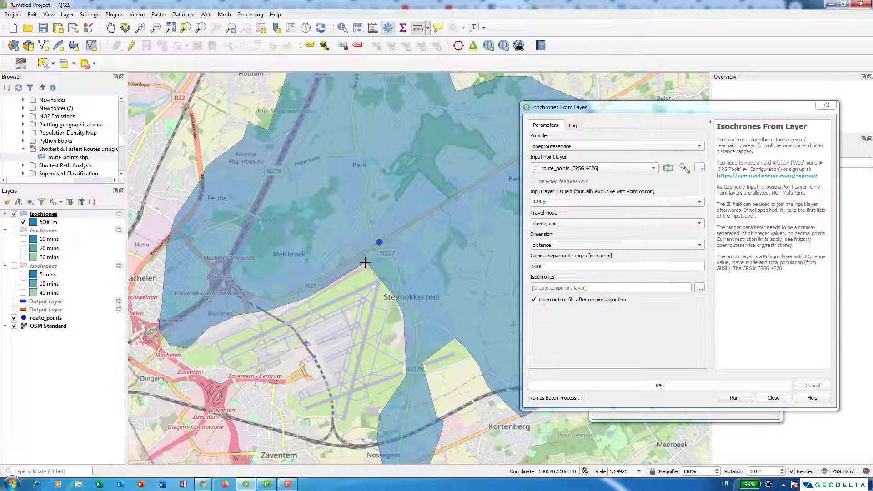
{"action": "scroll", "coordinate": [376, 273], "scroll_direction": "down", "scroll_amount": 1}
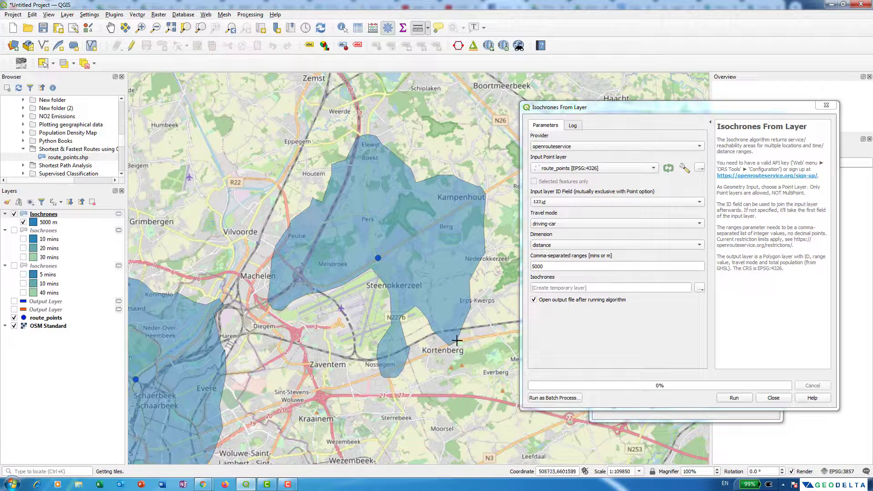
{"action": "scroll", "coordinate": [461, 254], "scroll_direction": "down", "scroll_amount": 1}
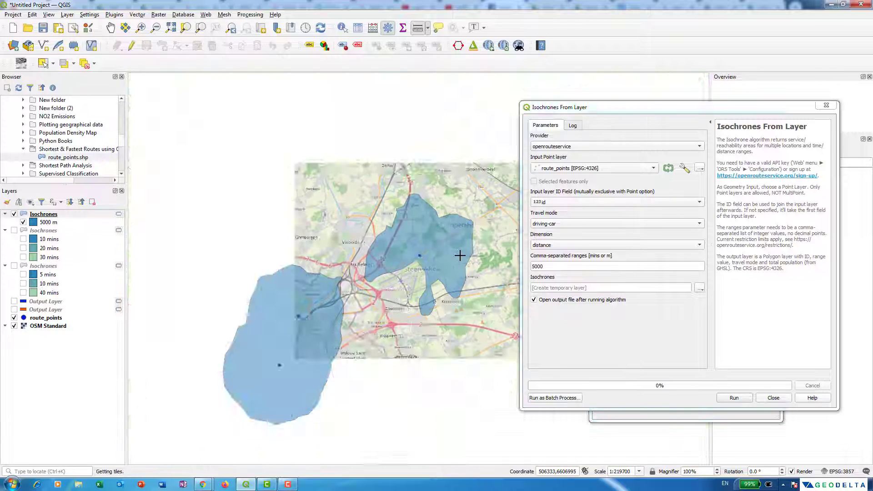
{"action": "left_click_drag", "start_coordinate": [436, 309], "coordinate": [391, 262]}
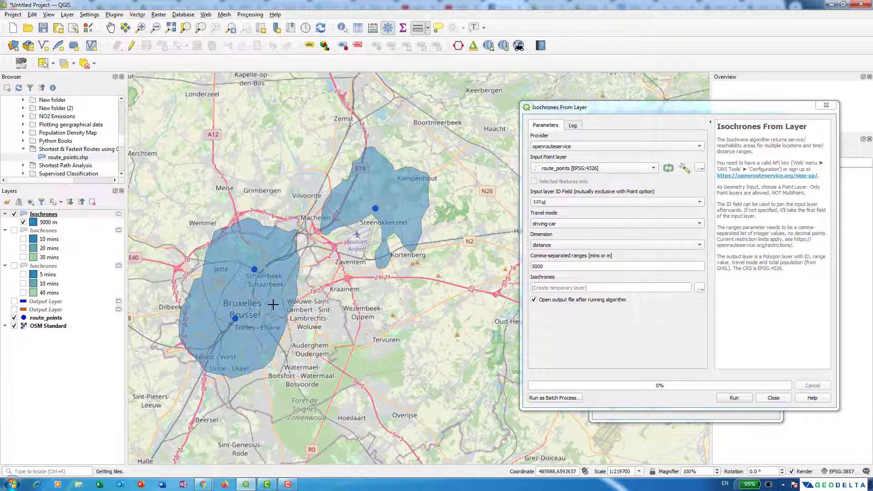
Close the Isochrones From Layer dialog and hide the distance Isochrones layer along with its 5000 m class.
{"action": "left_click", "coordinate": [774, 398]}
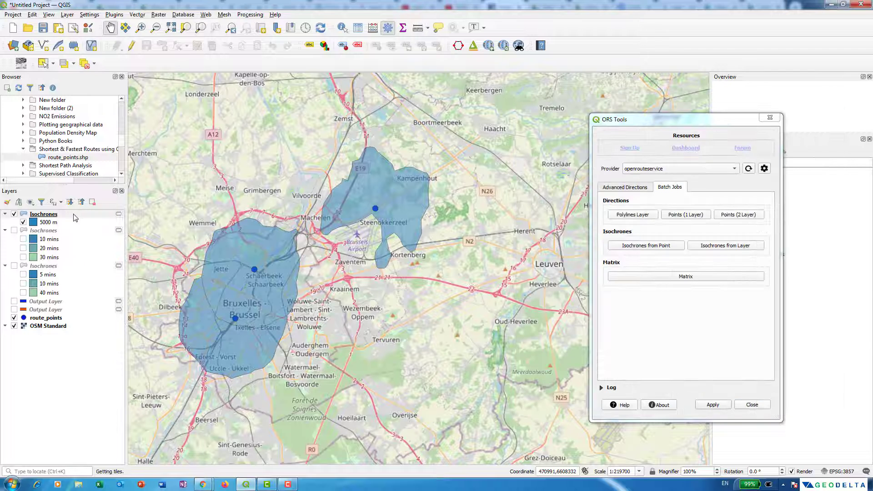
{"action": "left_click", "coordinate": [24, 223]}
{"action": "left_click", "coordinate": [14, 215]}
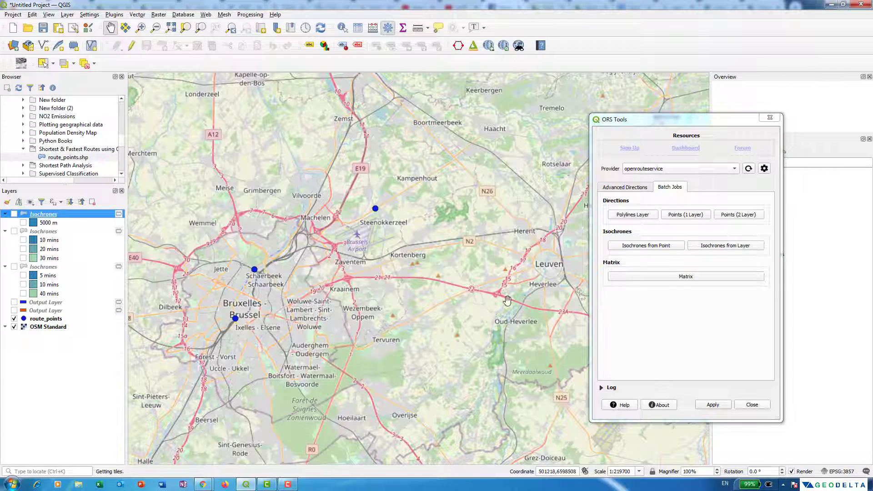
Review the Matrix From Layers parameters, close that dialog, and look over the map from Brussels to the Marche-en-Famenne and Durbuy area.
{"action": "left_click", "coordinate": [657, 278]}
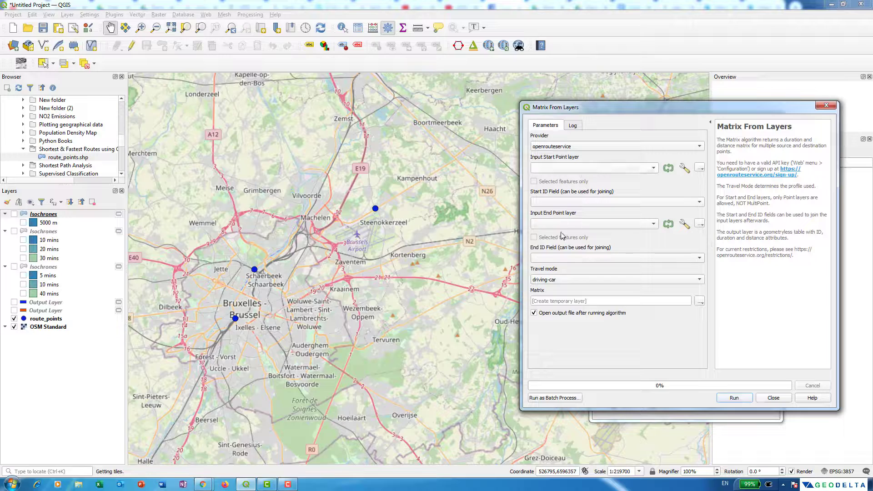
{"action": "left_click", "coordinate": [774, 398]}
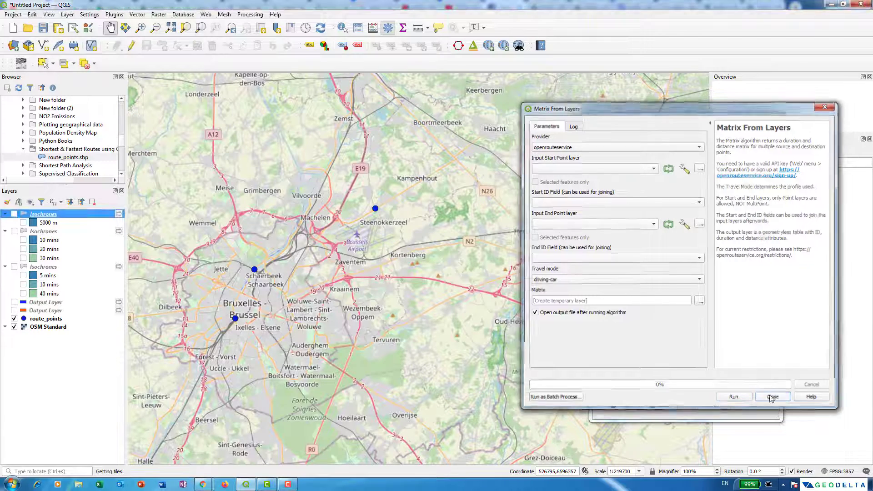
{"action": "scroll", "coordinate": [334, 301], "scroll_direction": "down", "scroll_amount": 1}
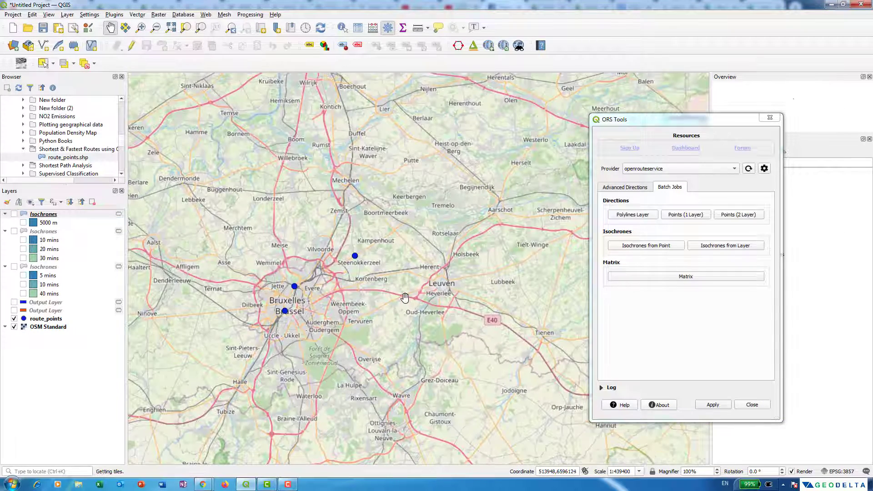
{"action": "left_click_drag", "start_coordinate": [405, 298], "coordinate": [344, 224]}
{"action": "scroll", "coordinate": [245, 239], "scroll_direction": "up", "scroll_amount": 1}
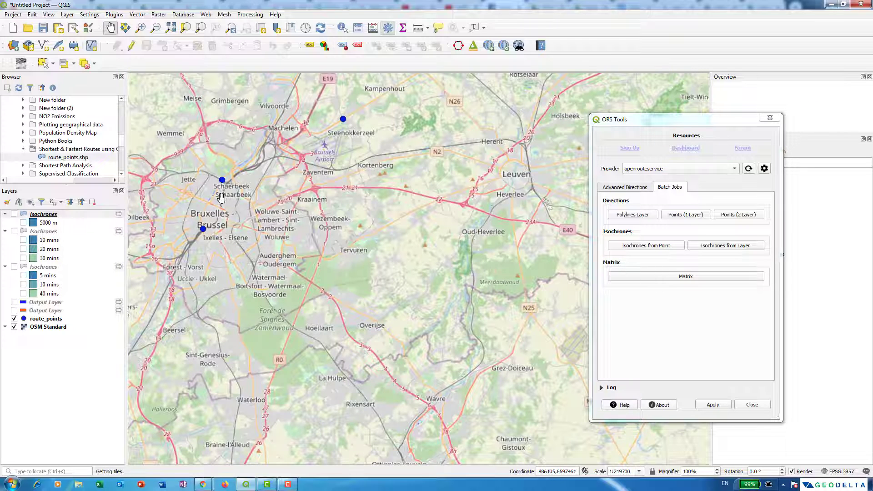
{"action": "scroll", "coordinate": [418, 268], "scroll_direction": "down", "scroll_amount": 1}
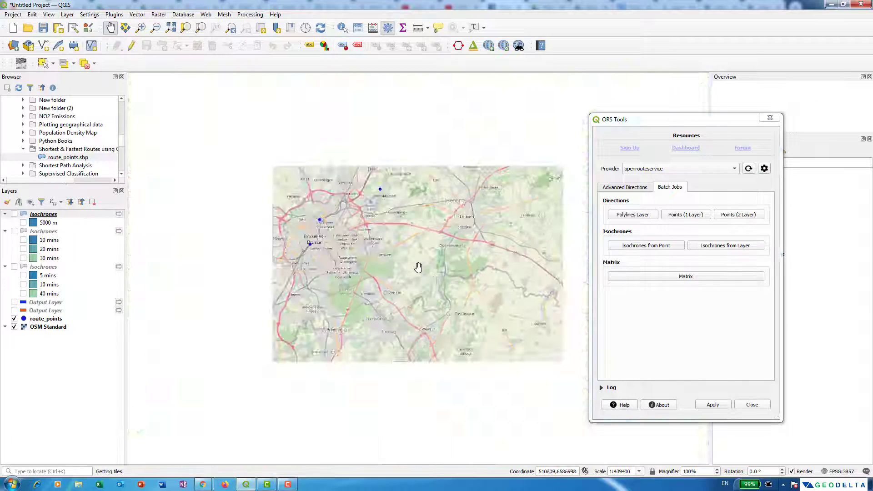
{"action": "left_click_drag", "start_coordinate": [491, 348], "coordinate": [362, 316]}
{"action": "scroll", "coordinate": [366, 328], "scroll_direction": "down", "scroll_amount": 1}
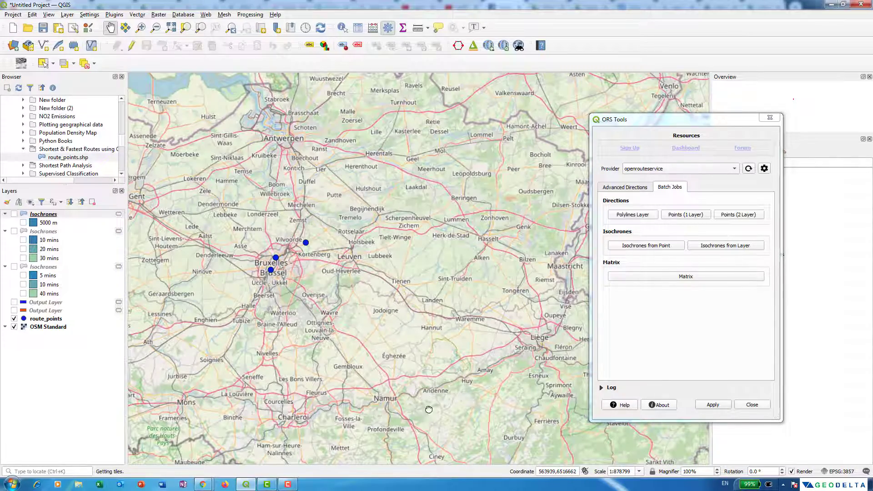
{"action": "left_click_drag", "start_coordinate": [441, 444], "coordinate": [396, 309]}
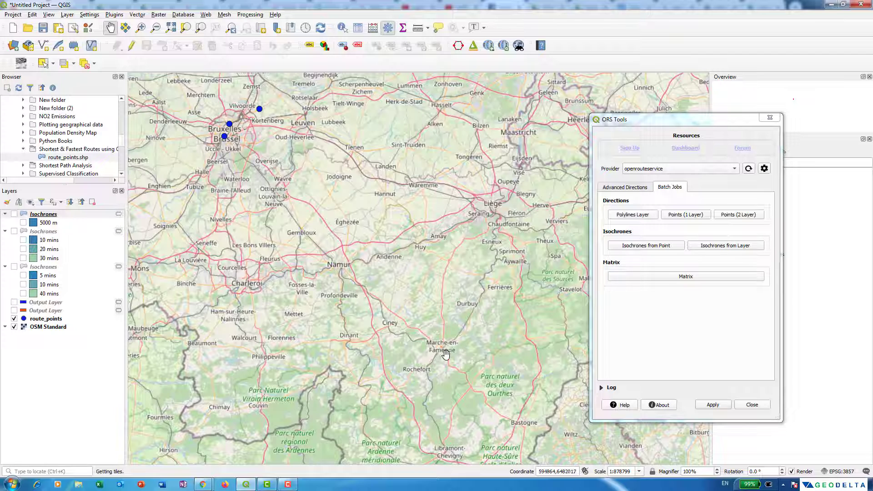
{"action": "scroll", "coordinate": [451, 348], "scroll_direction": "up", "scroll_amount": 2}
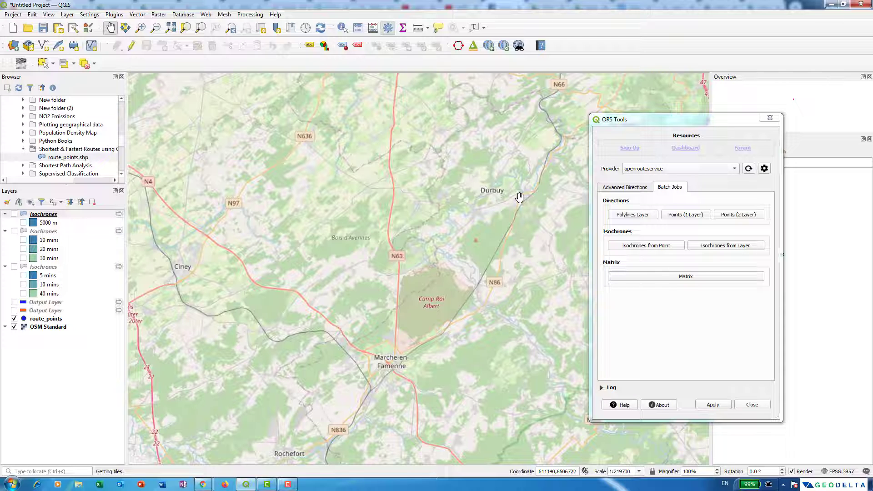
Create a point shapefile named destinations.shp in the Shortest & Fastest Routes using OSM folder, with EPSG:4326 as its CRS.
{"action": "right_click", "coordinate": [79, 150]}
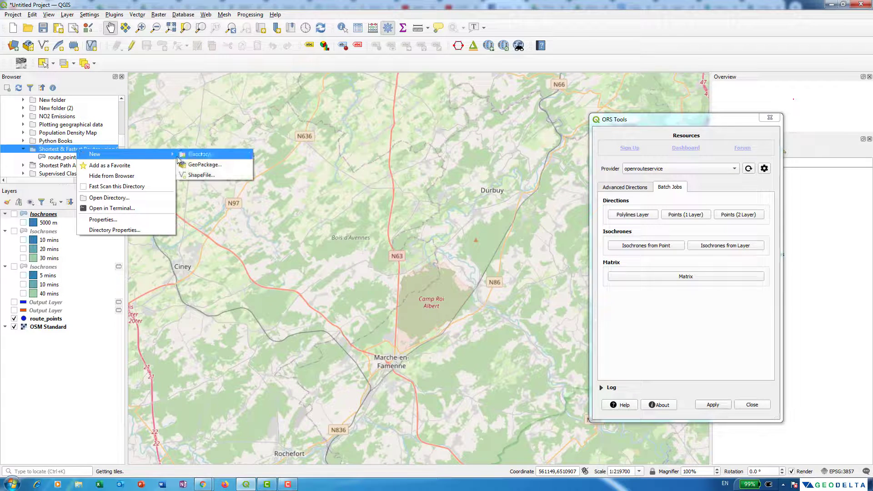
{"action": "left_click", "coordinate": [218, 177]}
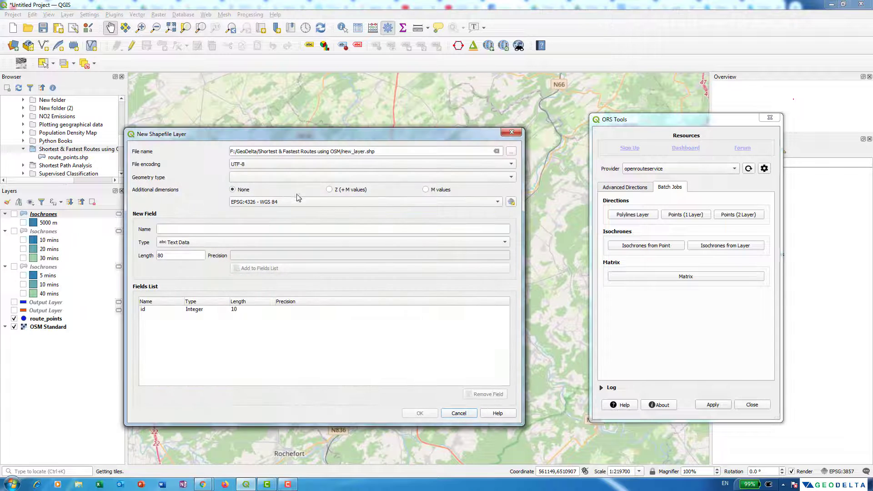
{"action": "double_click", "coordinate": [355, 152]}
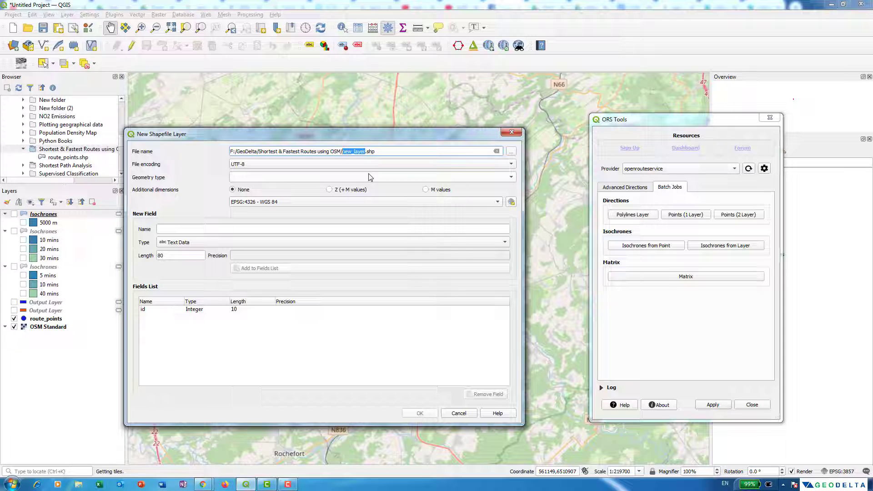
{"action": "type", "text": "desti"}
{"action": "type", "text": "nations"}
{"action": "left_click", "coordinate": [370, 177]}
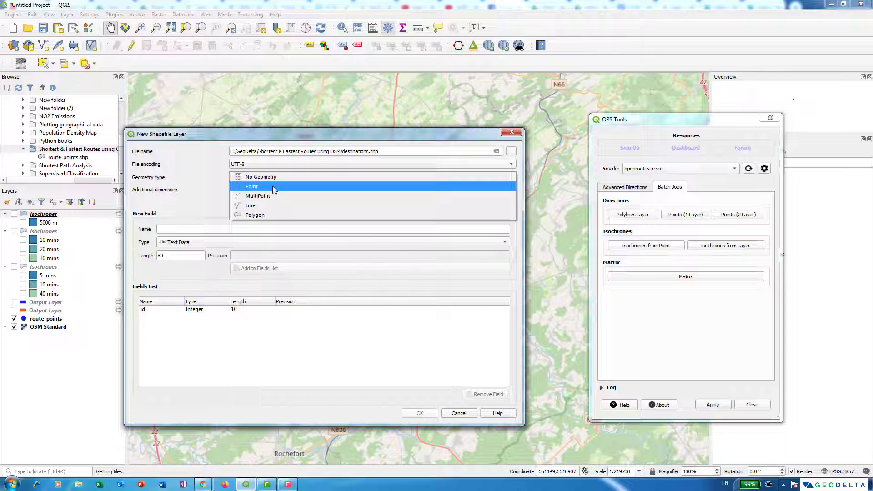
{"action": "left_click", "coordinate": [274, 187]}
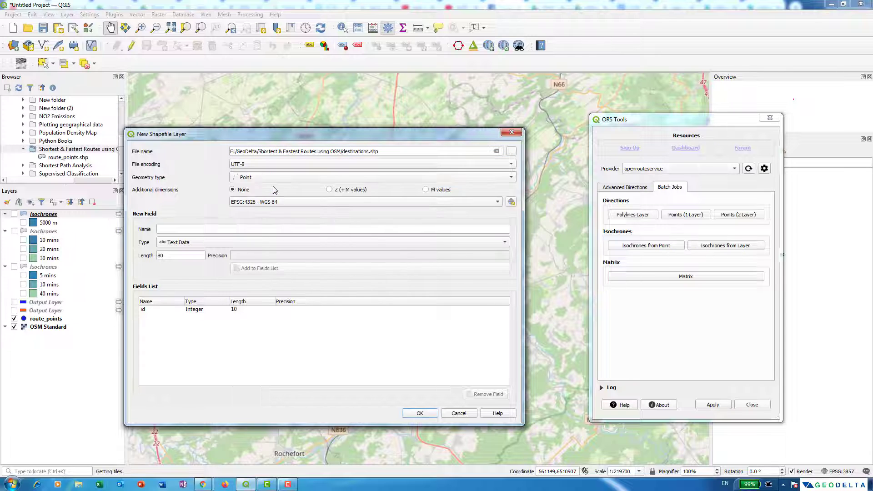
{"action": "left_click", "coordinate": [420, 413]}
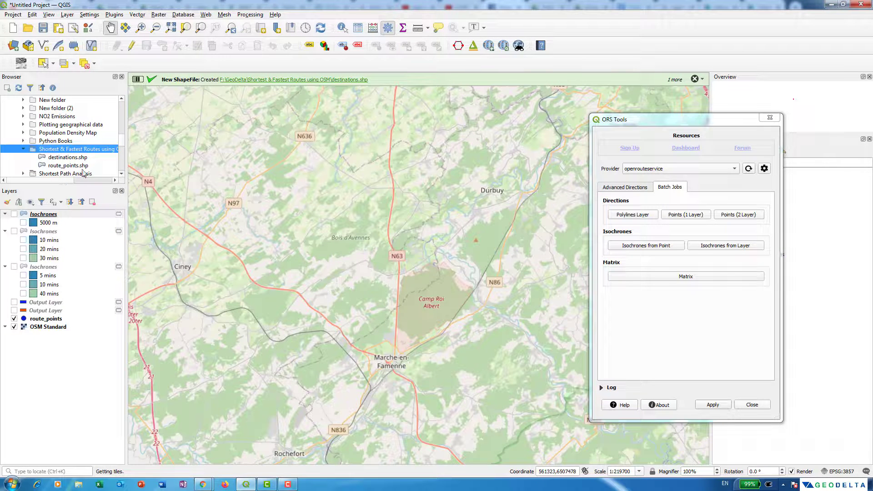
Add destinations.shp to the project and switch the destinations layer to editing mode.
{"action": "left_click_drag", "start_coordinate": [68, 157], "coordinate": [200, 195]}
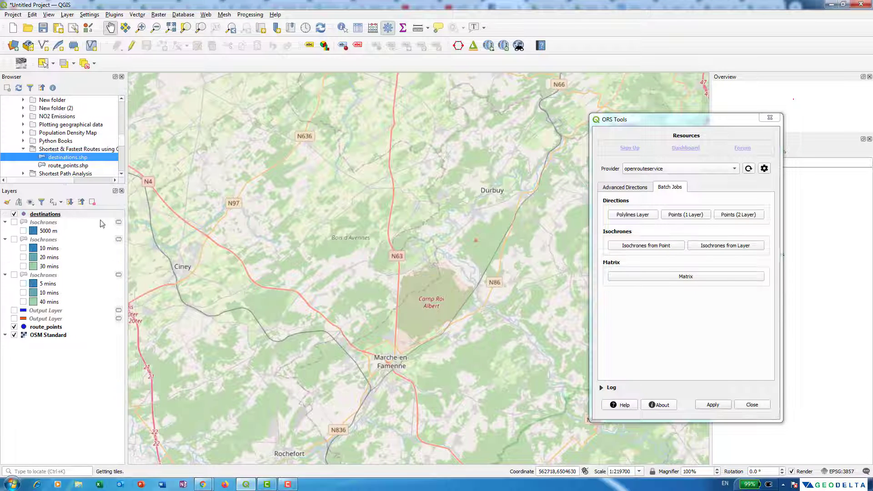
{"action": "right_click", "coordinate": [66, 213]}
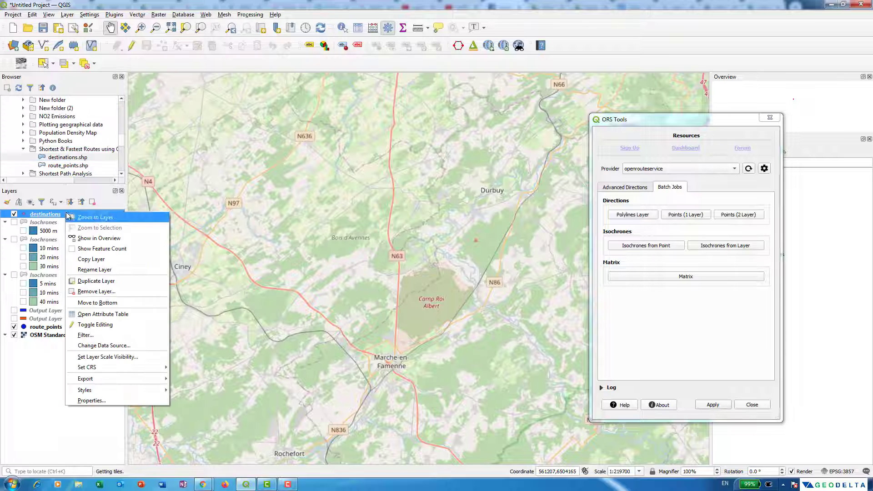
{"action": "left_click", "coordinate": [114, 325]}
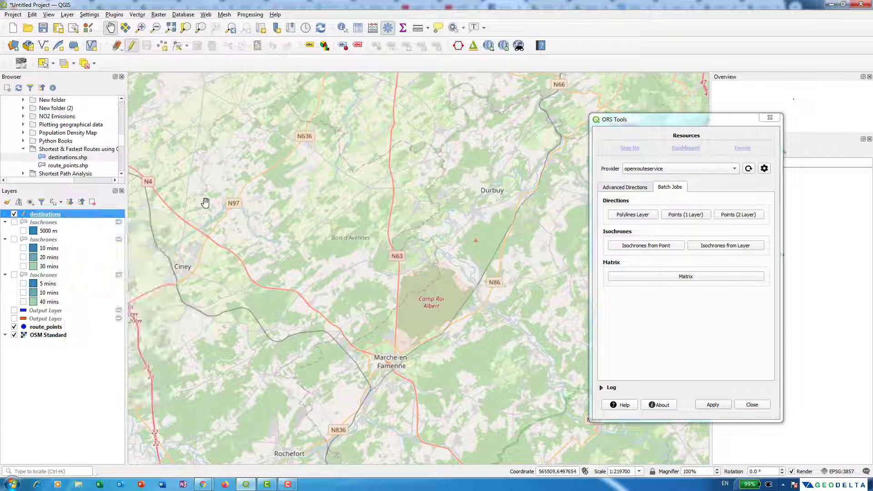
Add a destination point on the road just southwest of Marloie, near Marche-en-Famenne, and accept its attributes.
{"action": "left_click", "coordinate": [163, 46]}
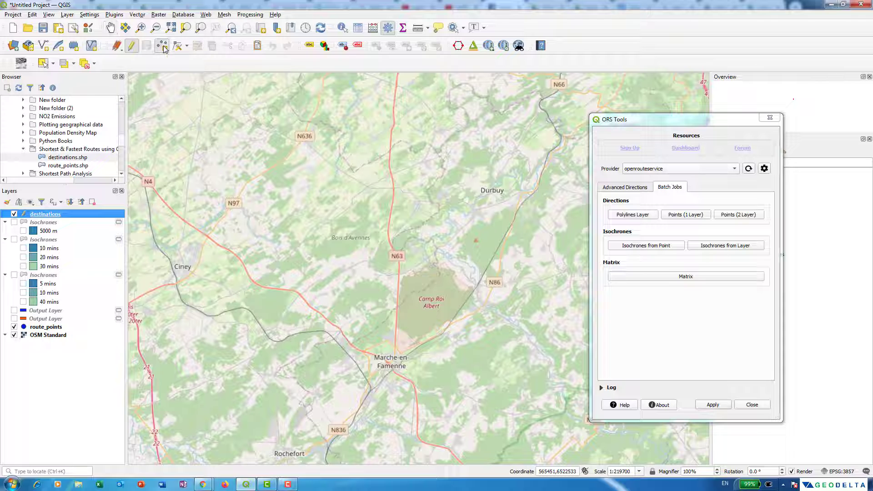
{"action": "scroll", "coordinate": [380, 400], "scroll_direction": "up", "scroll_amount": 1}
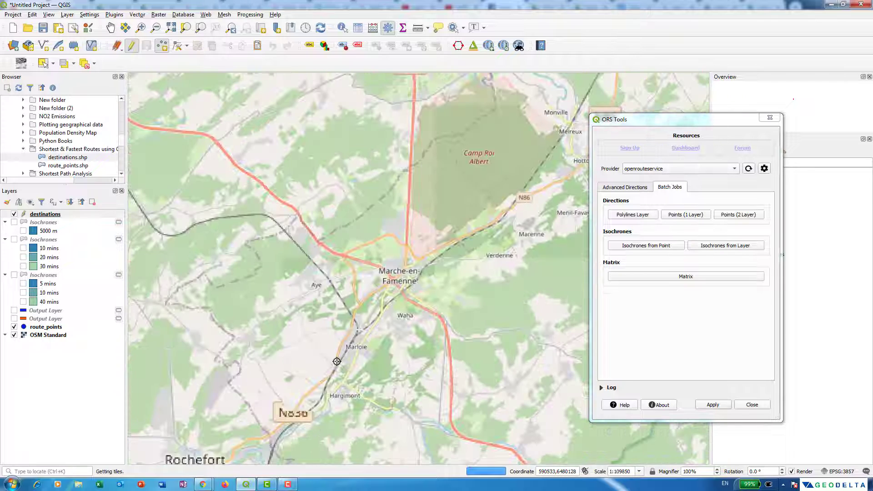
{"action": "left_click", "coordinate": [337, 361]}
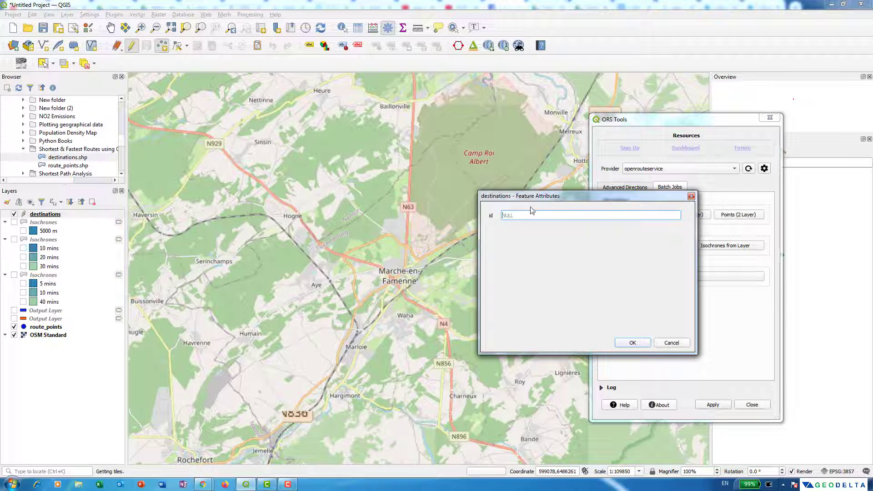
{"action": "left_click_drag", "start_coordinate": [537, 191], "coordinate": [567, 215]}
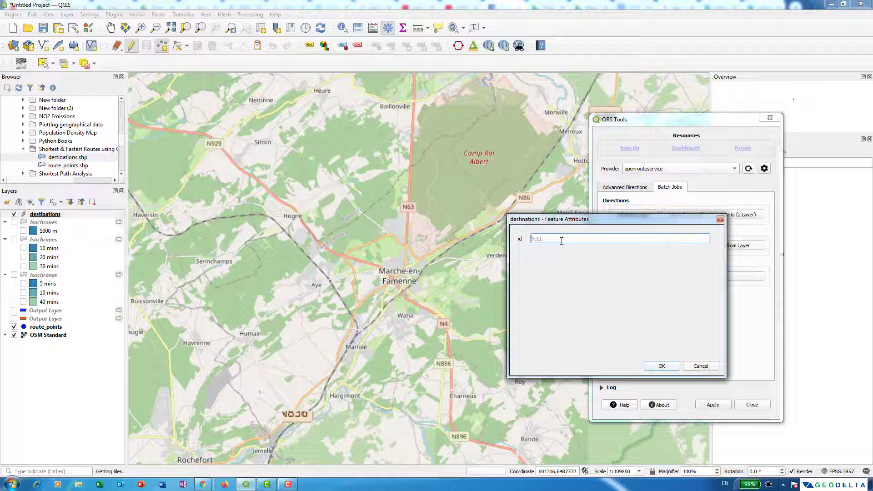
{"action": "key", "text": "Return"}
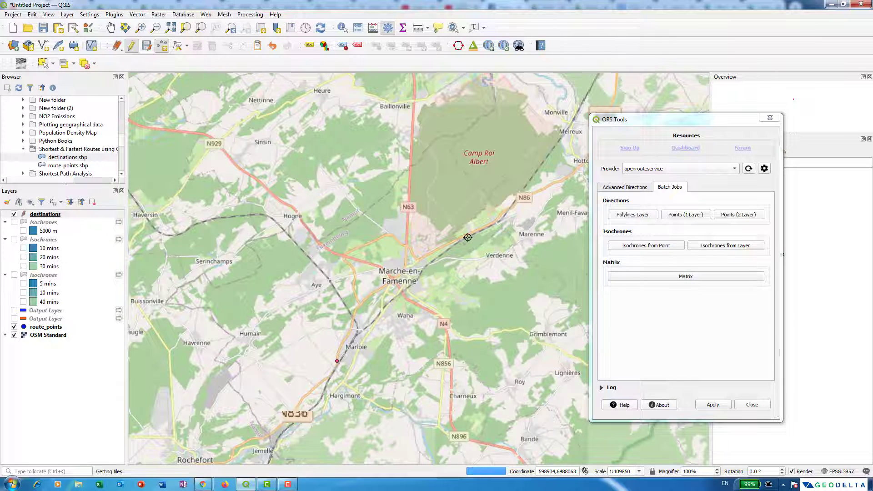
Add a destination point with id 11 on the road just southeast of Grandhan, near Durbuy, and save the layer edits to end editing.
{"action": "key", "text": "Up"}
{"action": "key", "text": "Up"}
{"action": "key", "text": "Right"}
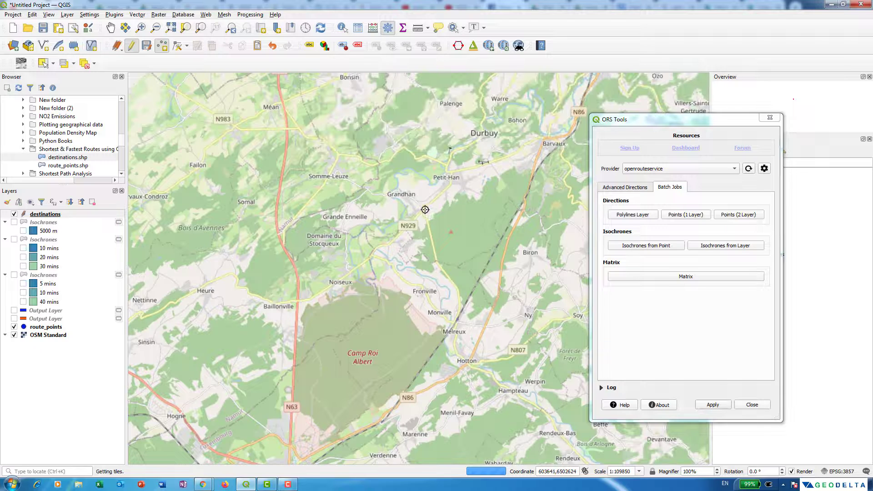
{"action": "left_click", "coordinate": [423, 209]}
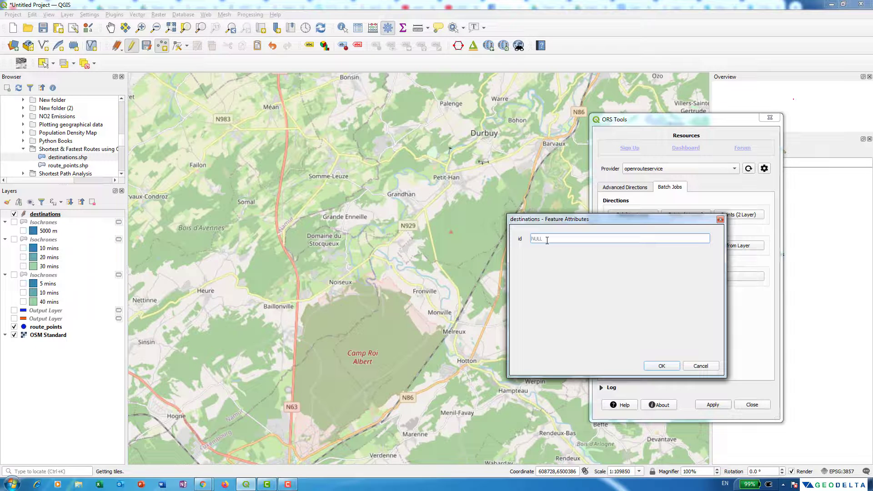
{"action": "type", "text": "11"}
{"action": "left_click", "coordinate": [659, 366]}
{"action": "left_click", "coordinate": [132, 45]}
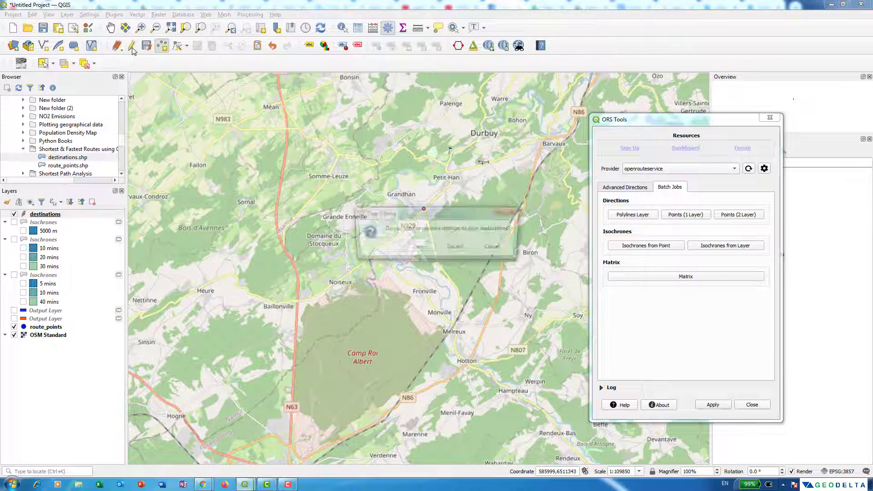
{"action": "left_click", "coordinate": [417, 248]}
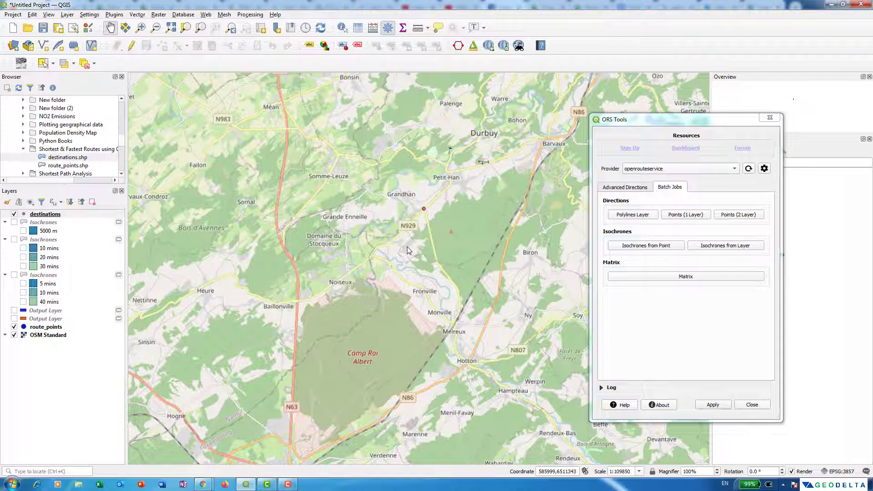
Open the route_points attribute table and highlight each row to locate its point on the map, clearing the selection and closing the table.
{"action": "scroll", "coordinate": [306, 263], "scroll_direction": "down", "scroll_amount": 1}
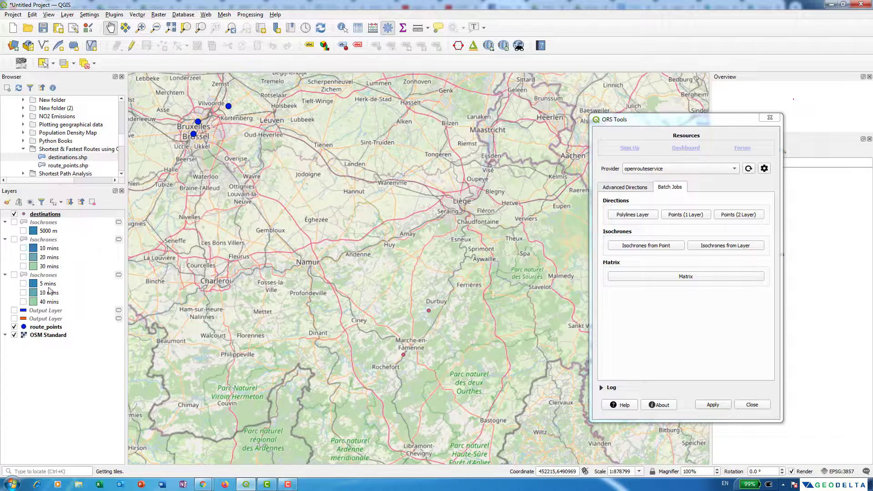
{"action": "right_click", "coordinate": [46, 330]}
{"action": "left_click", "coordinate": [91, 232]}
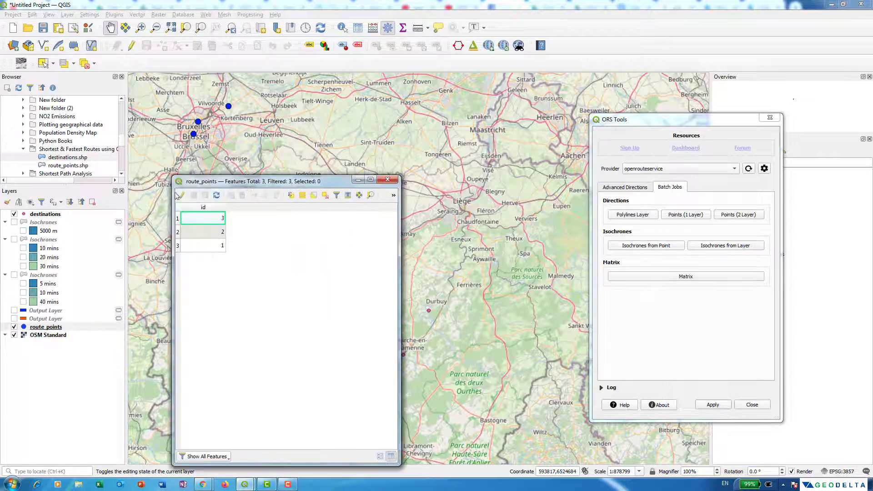
{"action": "left_click_drag", "start_coordinate": [247, 182], "coordinate": [114, 188]}
{"action": "left_click", "coordinate": [44, 252]}
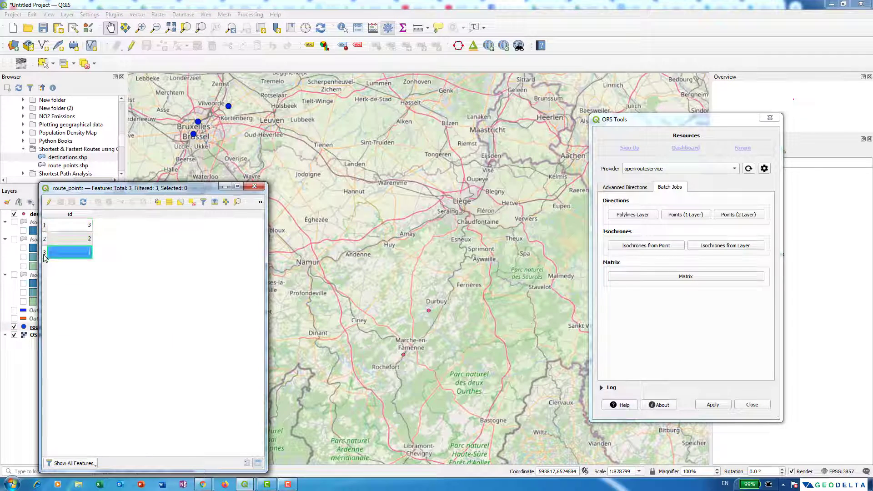
{"action": "left_click", "coordinate": [45, 239]}
{"action": "left_click", "coordinate": [46, 226]}
{"action": "key", "text": "ctrl+shift+a"}
{"action": "key", "text": "Escape"}
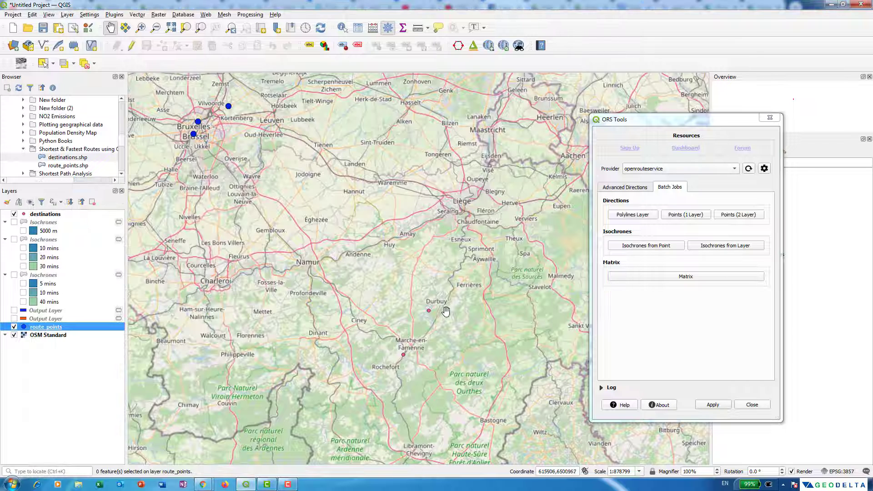
Open the destinations attribute table and highlight both rows to locate their points on the map, clearing the selection and closing the table.
{"action": "right_click", "coordinate": [53, 215]}
{"action": "left_click", "coordinate": [78, 305]}
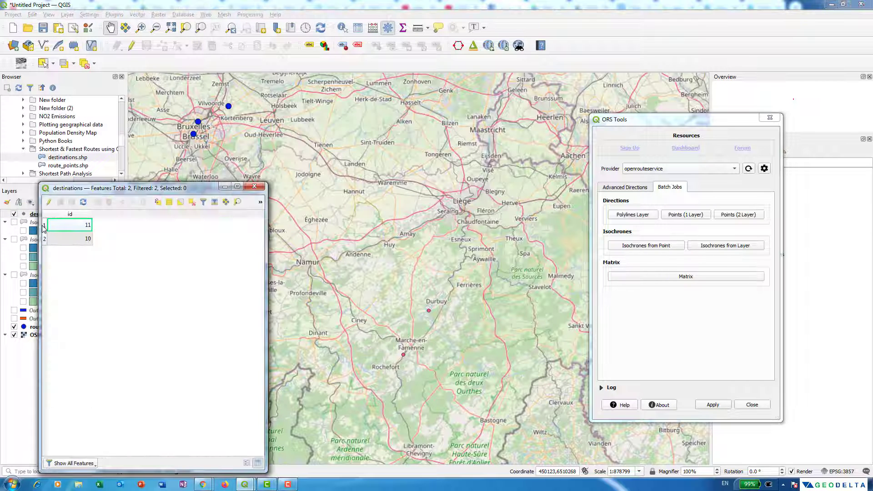
{"action": "left_click", "coordinate": [45, 225]}
{"action": "left_click", "coordinate": [45, 239]}
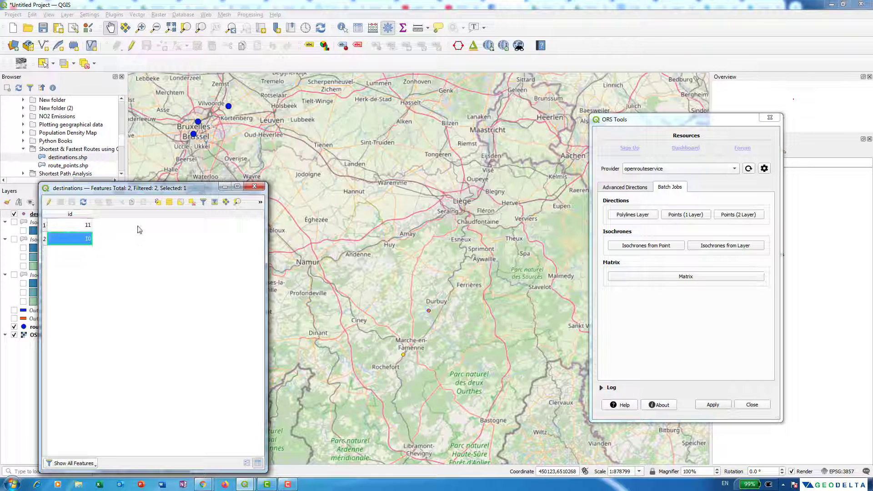
{"action": "key", "text": "ctrl+shift+a"}
{"action": "key", "text": "Escape"}
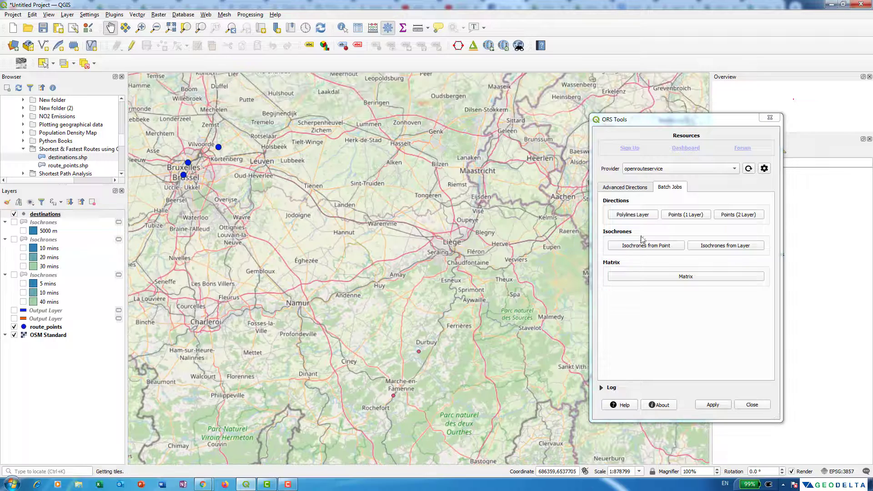
Open the Matrix batch job with route_points as the start point layer and destinations as the end point layer.
{"action": "left_click", "coordinate": [698, 279]}
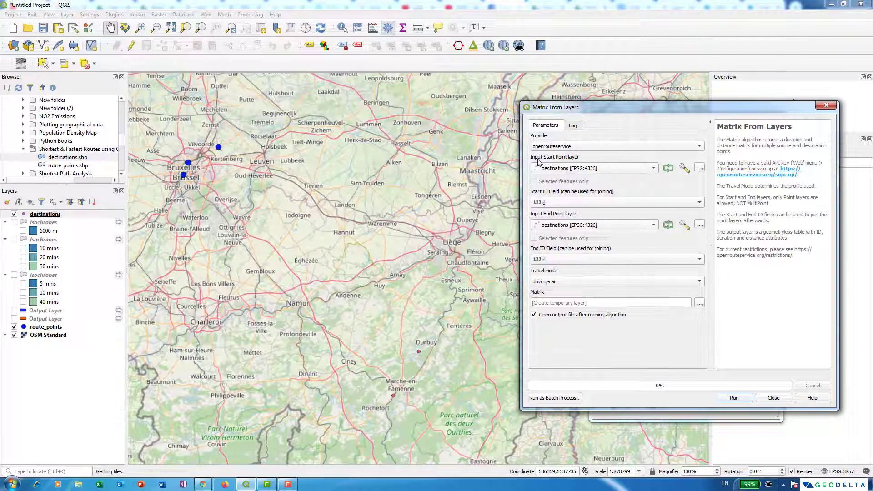
{"action": "left_click", "coordinate": [571, 169]}
{"action": "left_click", "coordinate": [568, 178]}
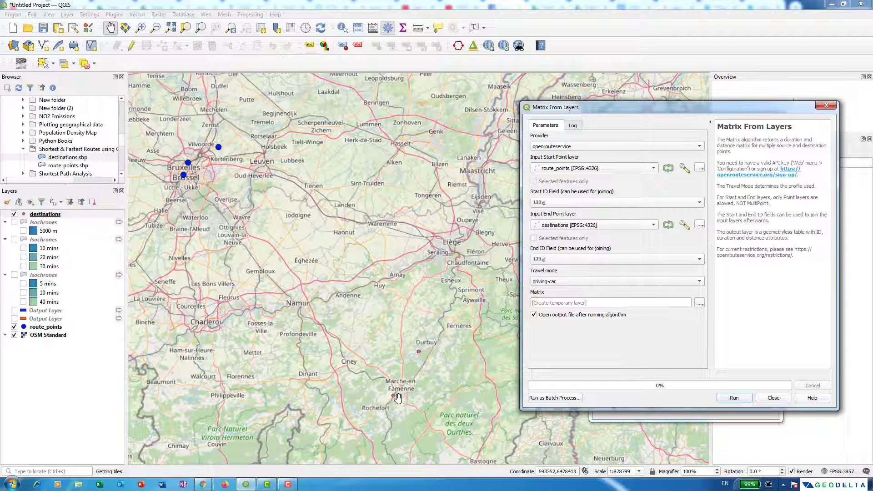
{"action": "left_click", "coordinate": [568, 227]}
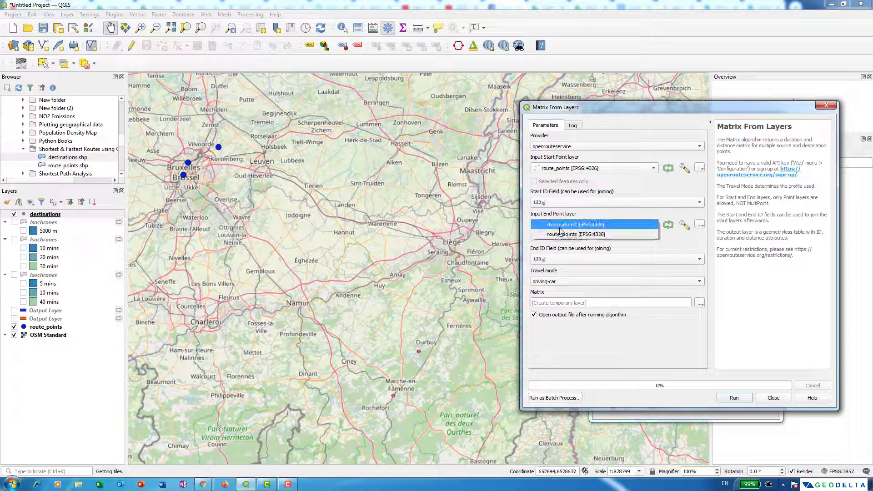
{"action": "left_click", "coordinate": [567, 227]}
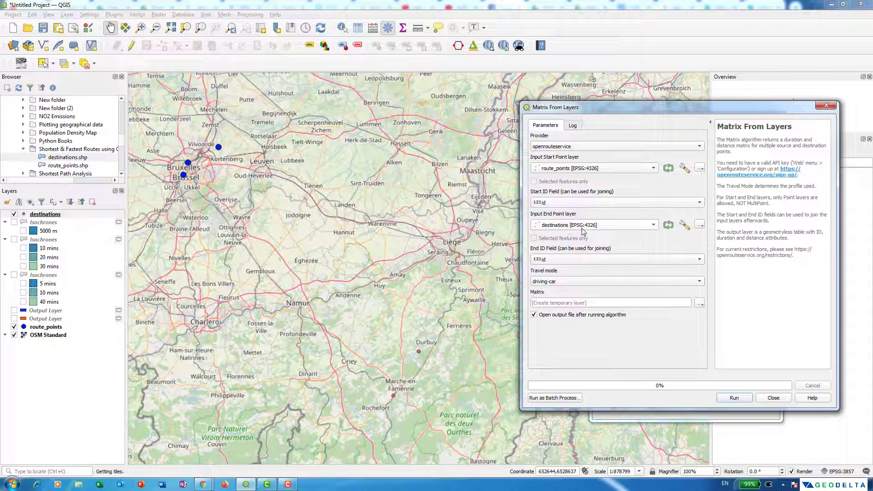
Keep id as the end ID field and driving-car as the travel mode, and run the matrix to a temporary layer.
{"action": "left_click", "coordinate": [553, 263]}
{"action": "left_click", "coordinate": [561, 262]}
{"action": "left_click", "coordinate": [552, 284]}
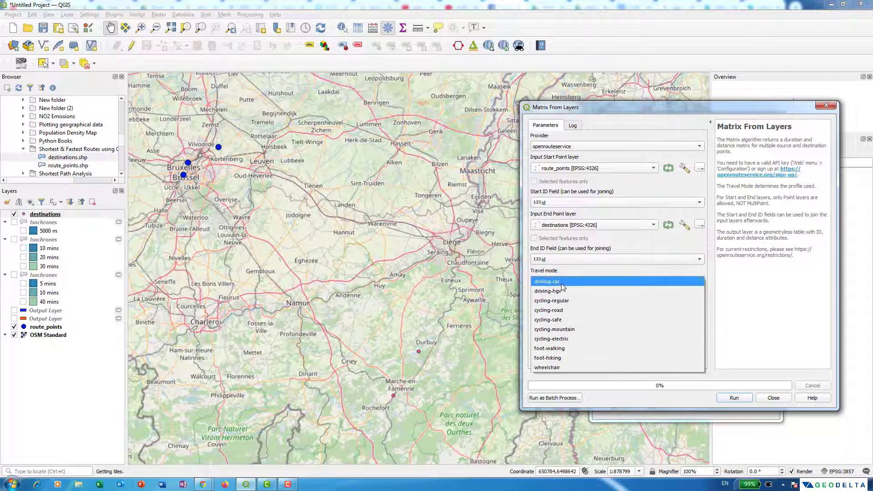
{"action": "left_click", "coordinate": [566, 285]}
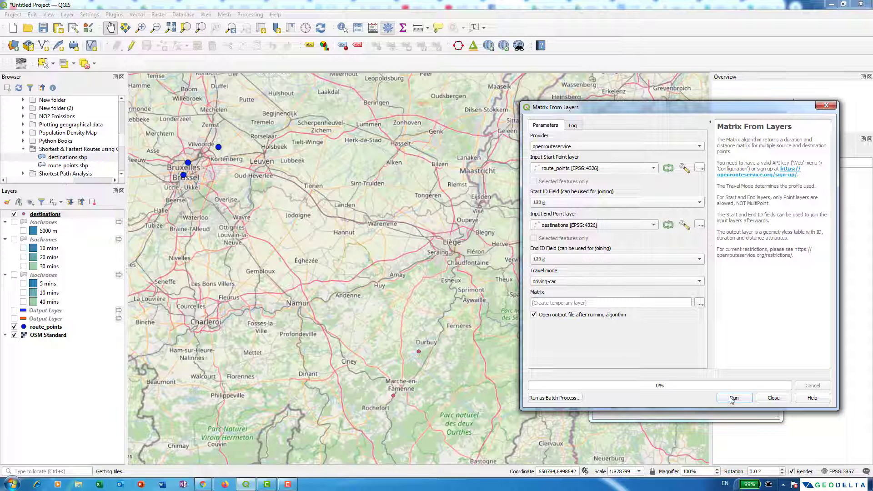
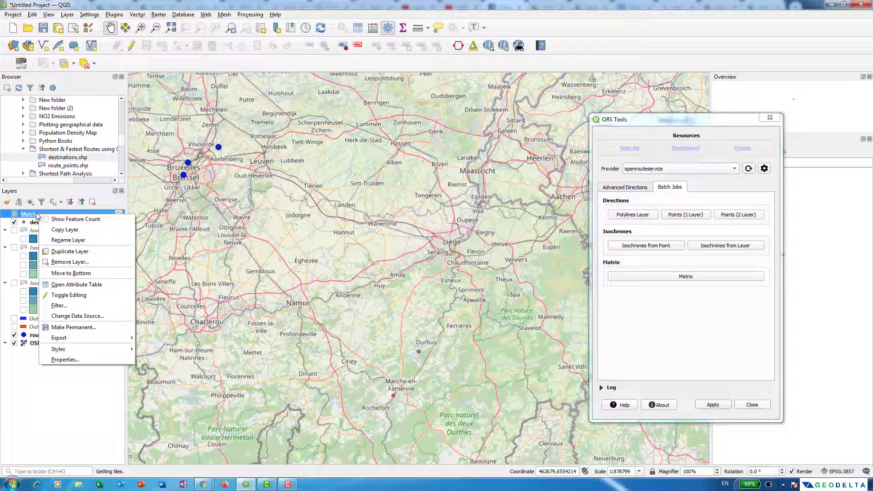
Open the Matrix attribute table, widen it to show the full durations and distances, and sort its rows by FROM_ID.
{"action": "left_click", "coordinate": [96, 285]}
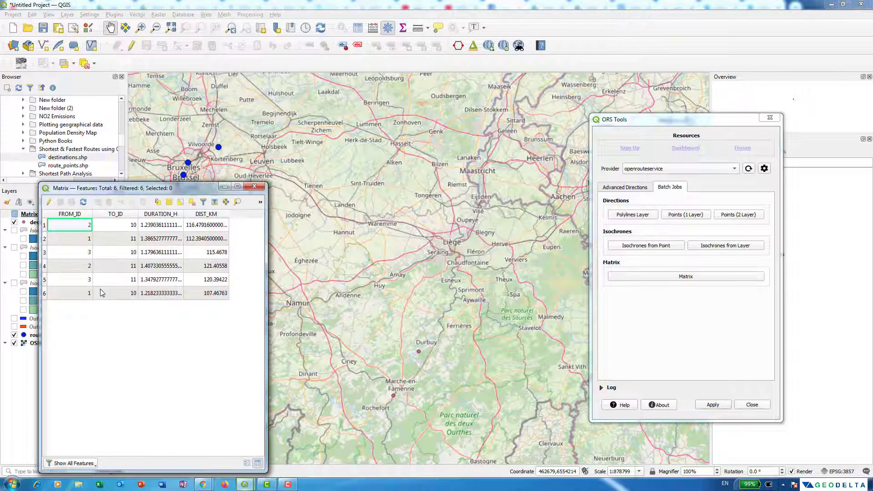
{"action": "left_click_drag", "start_coordinate": [154, 188], "coordinate": [229, 118]}
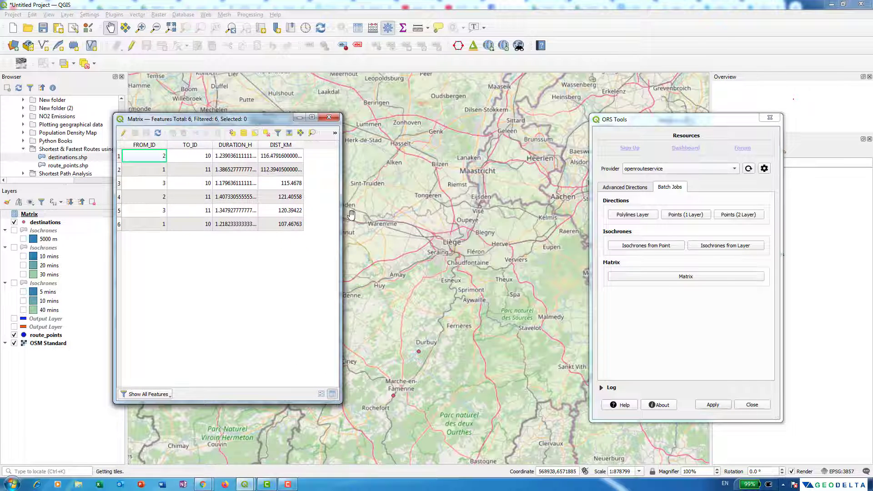
{"action": "left_click_drag", "start_coordinate": [342, 215], "coordinate": [559, 215]}
{"action": "left_click_drag", "start_coordinate": [213, 144], "coordinate": [240, 144]}
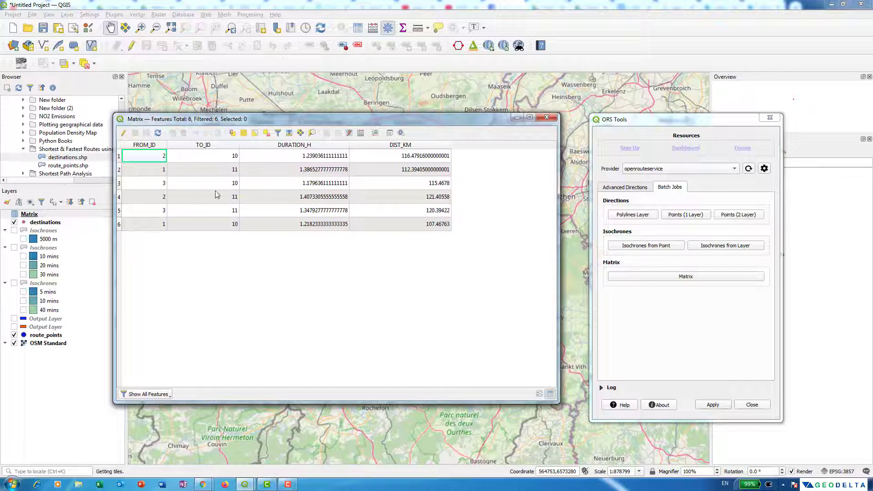
{"action": "left_click", "coordinate": [148, 147]}
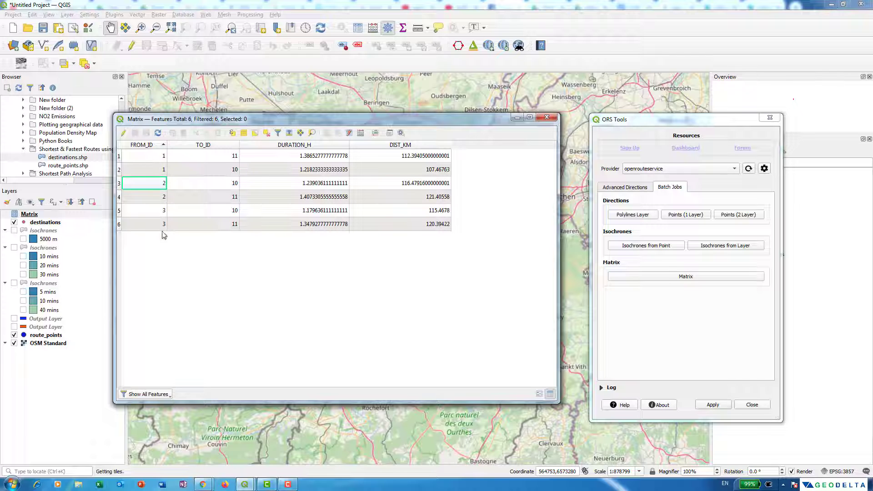
{"action": "left_click", "coordinate": [154, 156]}
{"action": "left_click_drag", "start_coordinate": [159, 119], "coordinate": [347, 217]}
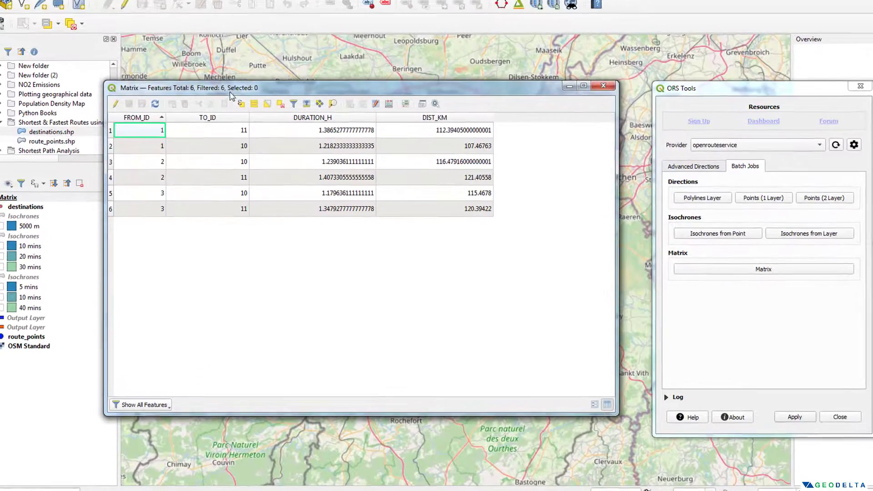
{"action": "left_click_drag", "start_coordinate": [484, 199], "coordinate": [527, 127]}
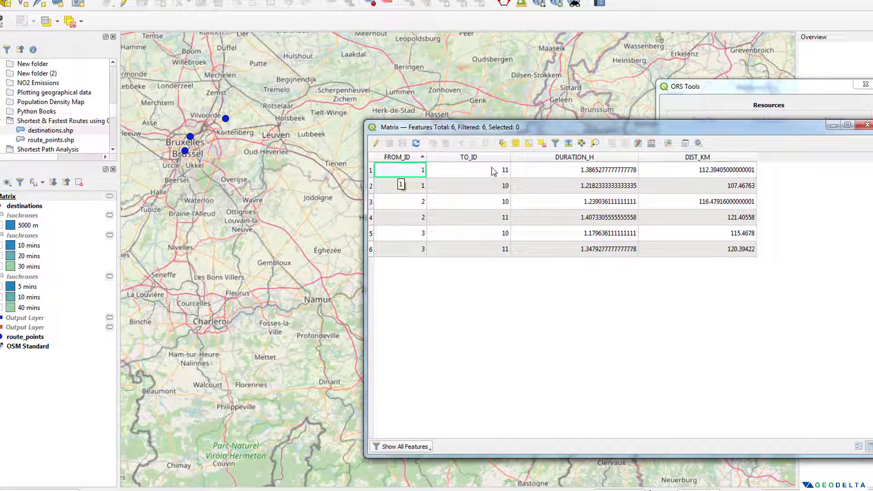
{"action": "left_click_drag", "start_coordinate": [528, 130], "coordinate": [358, 448]}
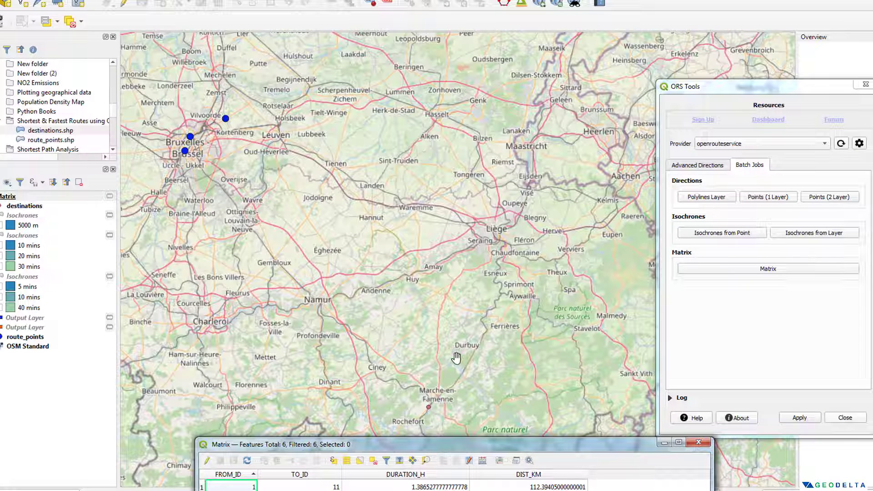
Turn on single labels showing the id field for the route_points and destinations layers.
{"action": "right_click", "coordinate": [39, 337]}
{"action": "left_click", "coordinate": [367, 206]}
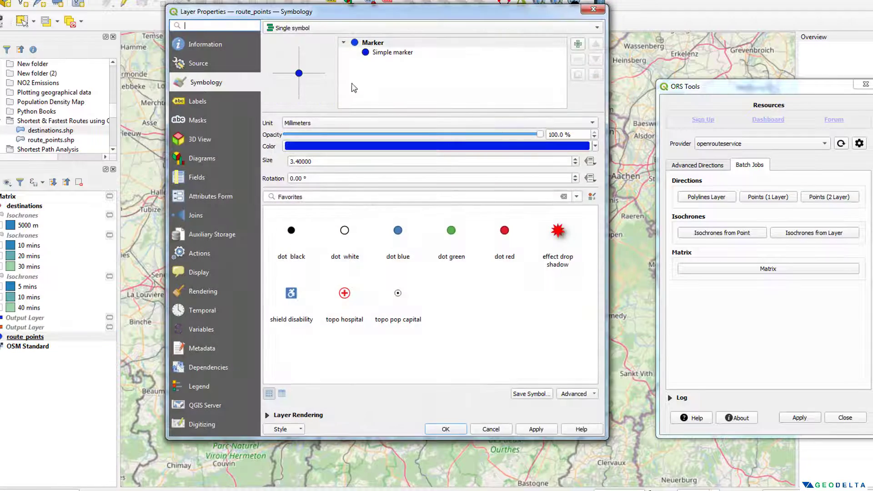
{"action": "left_click_drag", "start_coordinate": [356, 18], "coordinate": [628, 98]}
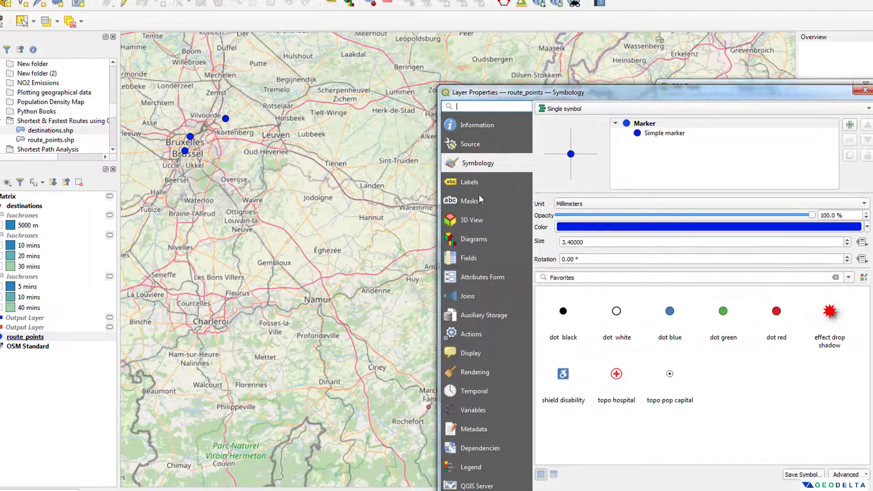
{"action": "left_click", "coordinate": [473, 183]}
{"action": "left_click", "coordinate": [598, 109]}
{"action": "left_click", "coordinate": [598, 119]}
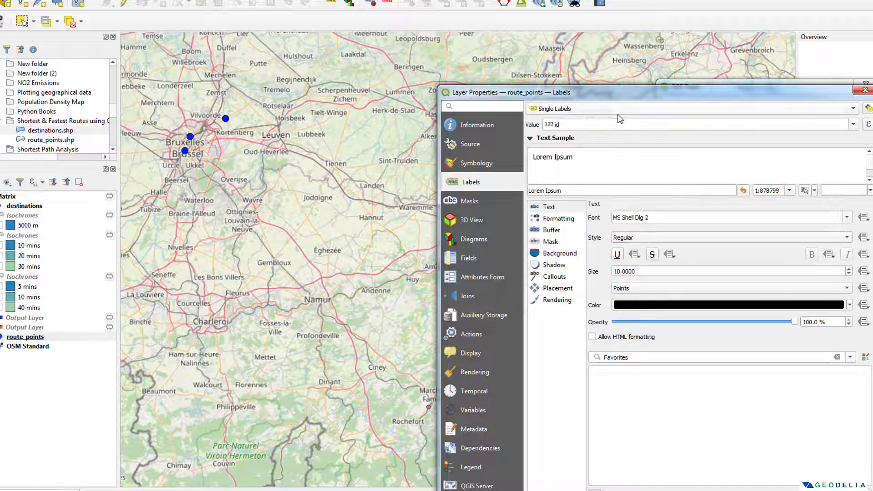
{"action": "key", "text": "Return"}
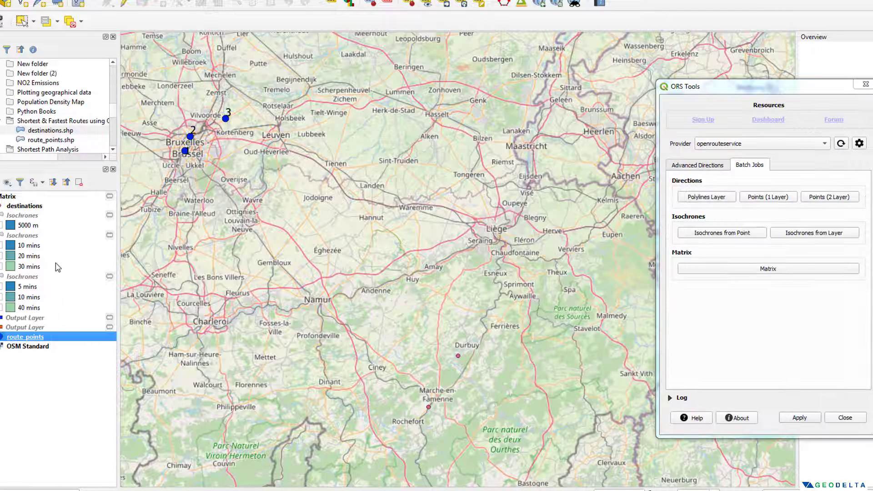
{"action": "right_click", "coordinate": [35, 207]}
{"action": "key", "text": "Escape"}
Reduce the global opacity of the OSM Standard layer and apply it so the labelled points stand out.
{"action": "left_click", "coordinate": [26, 347]}
{"action": "right_click", "coordinate": [26, 347]}
{"action": "left_click", "coordinate": [69, 337]}
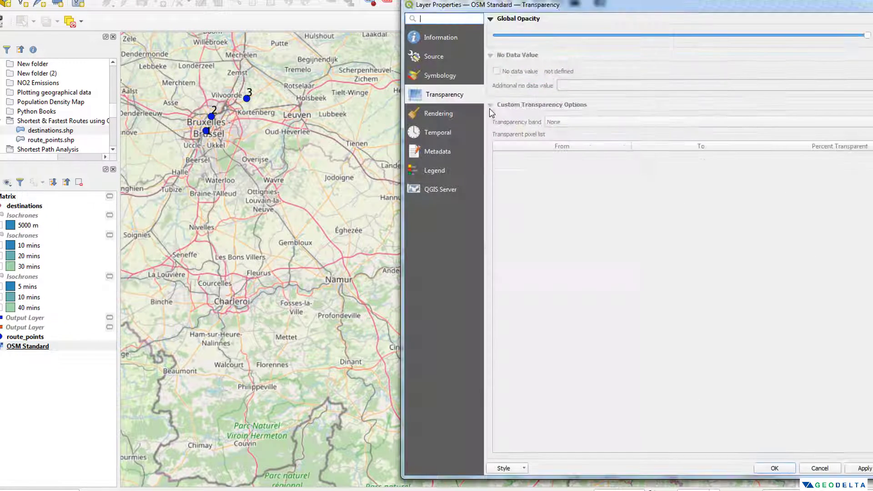
{"action": "left_click", "coordinate": [451, 77]}
{"action": "left_click", "coordinate": [448, 94]}
{"action": "left_click_drag", "start_coordinate": [869, 39], "coordinate": [716, 46]}
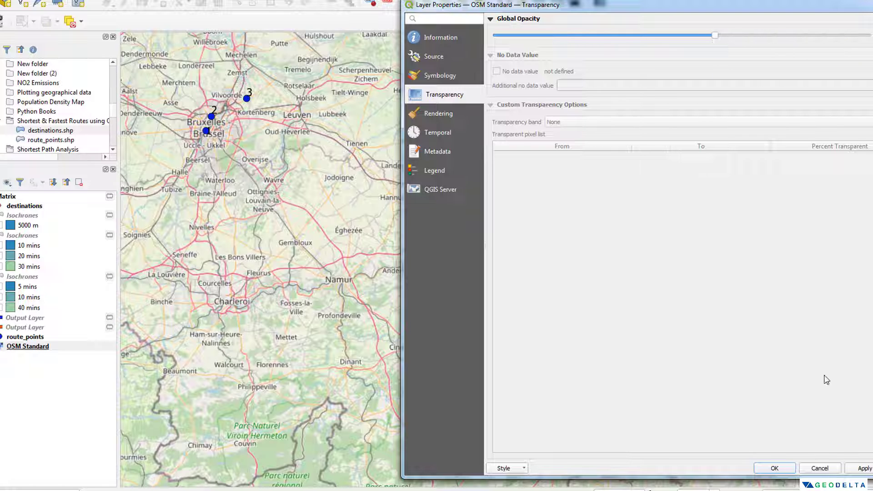
{"action": "left_click", "coordinate": [858, 469]}
{"action": "left_click", "coordinate": [773, 469]}
{"action": "left_click_drag", "start_coordinate": [481, 378], "coordinate": [432, 381]}
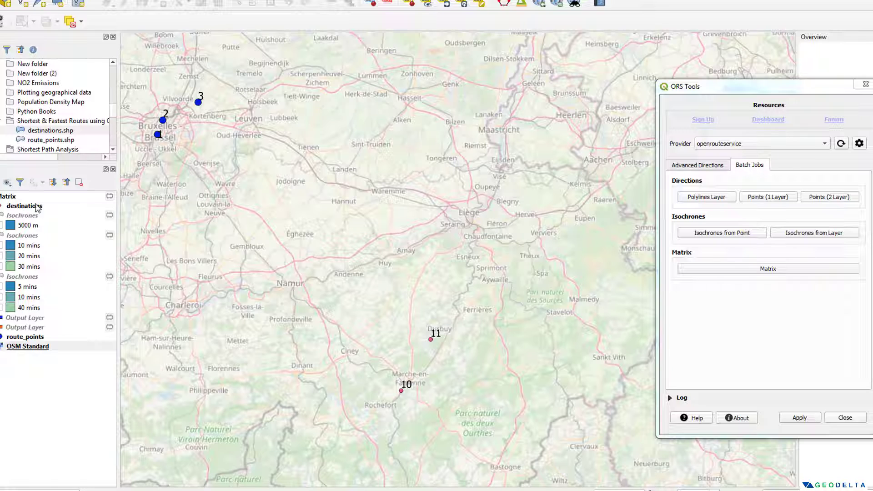
Reopen the Matrix attribute table beside the map and compare durations and distances between the labelled start and destination points.
{"action": "right_click", "coordinate": [7, 200]}
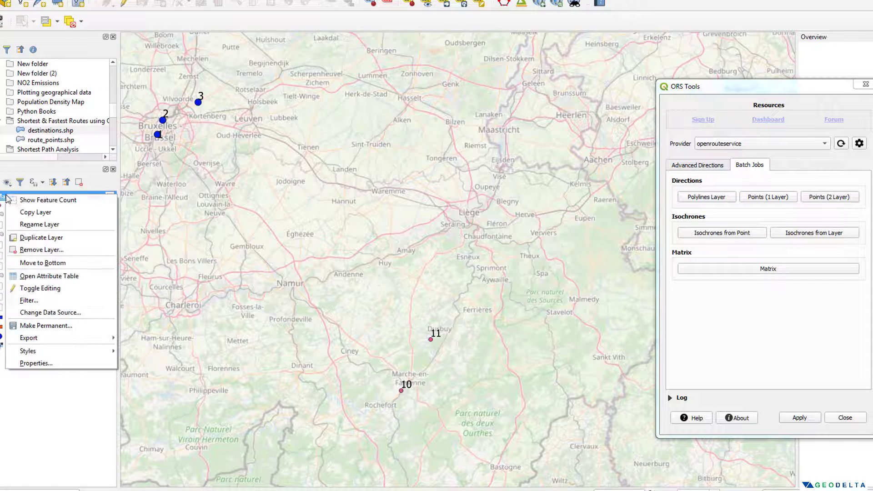
{"action": "left_click", "coordinate": [60, 276]}
{"action": "left_click_drag", "start_coordinate": [153, 171], "coordinate": [613, 151]}
{"action": "left_click_drag", "start_coordinate": [777, 141], "coordinate": [780, 39]}
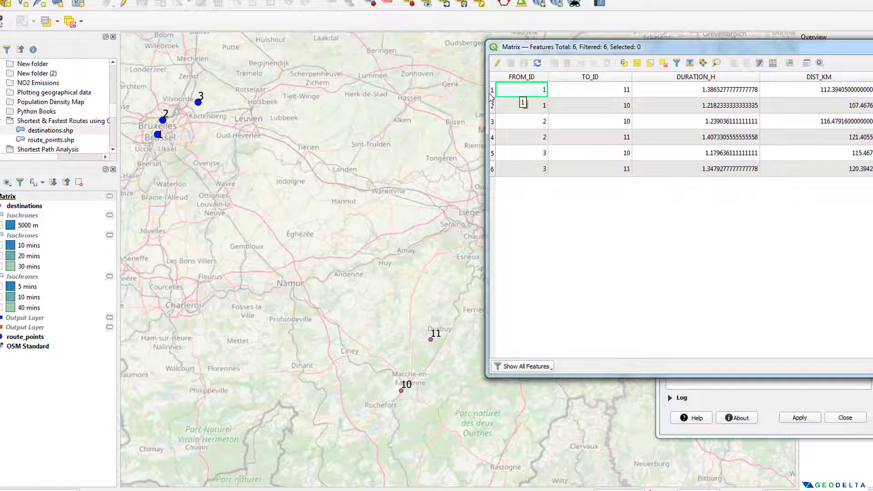
{"action": "left_click", "coordinate": [624, 93]}
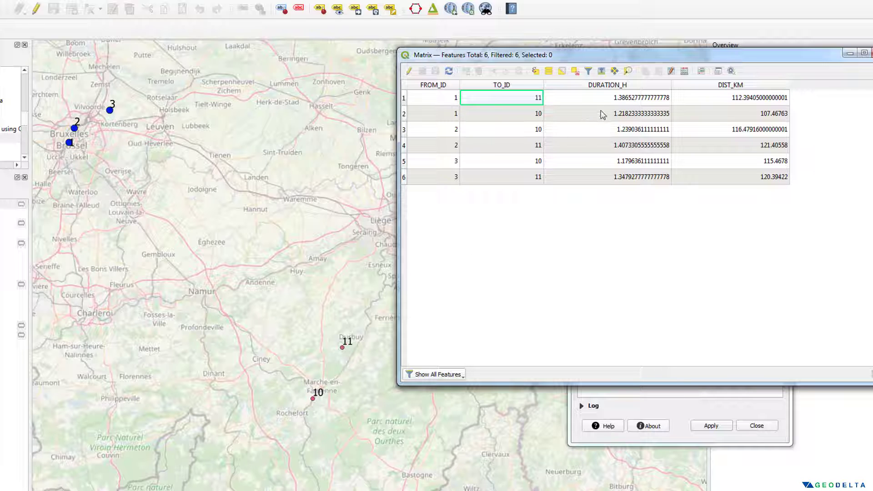
{"action": "left_click", "coordinate": [621, 118]}
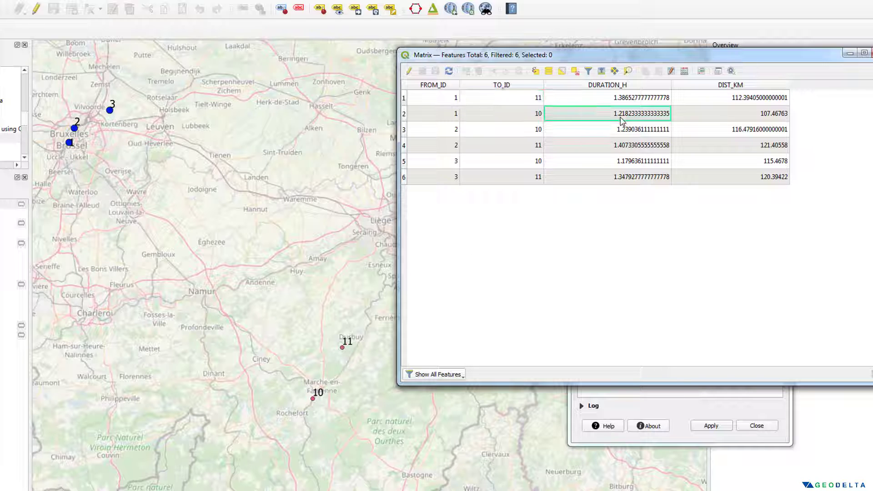
{"action": "left_click", "coordinate": [750, 122]}
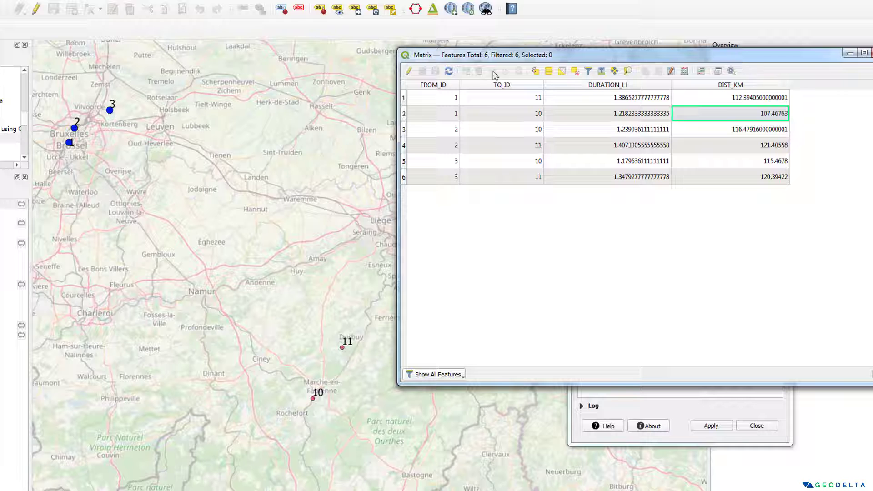
Close the Matrix attribute table and move the ORS Tools dialog clear of the Processing Toolbox.
{"action": "left_click_drag", "start_coordinate": [824, 53], "coordinate": [506, 81]}
{"action": "left_click", "coordinate": [567, 80]}
{"action": "left_click_drag", "start_coordinate": [676, 98], "coordinate": [585, 76]}
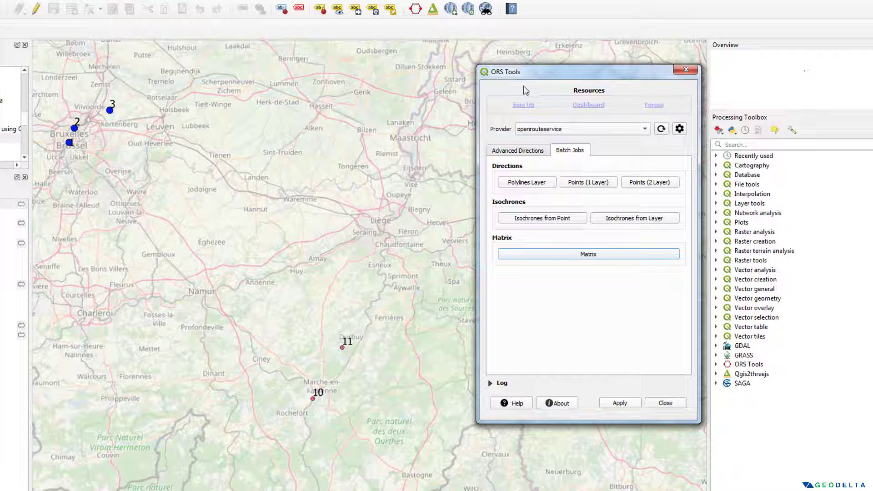